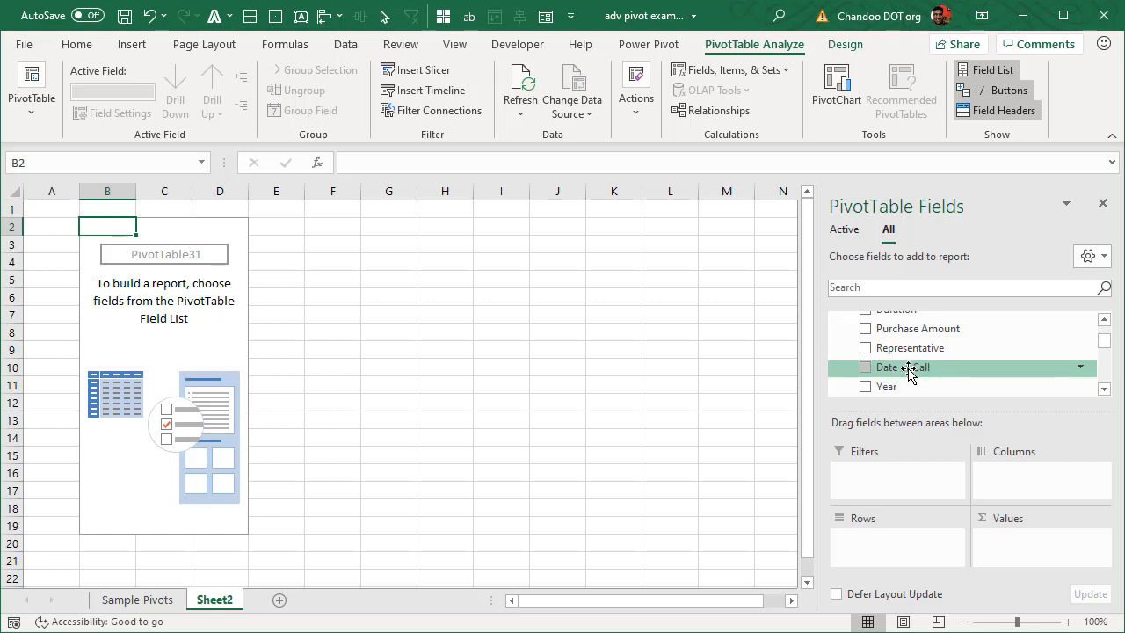
Add the Date of Call field to the rows of the empty pivot table and look through the listed dates
drag(908, 371, 896, 545)
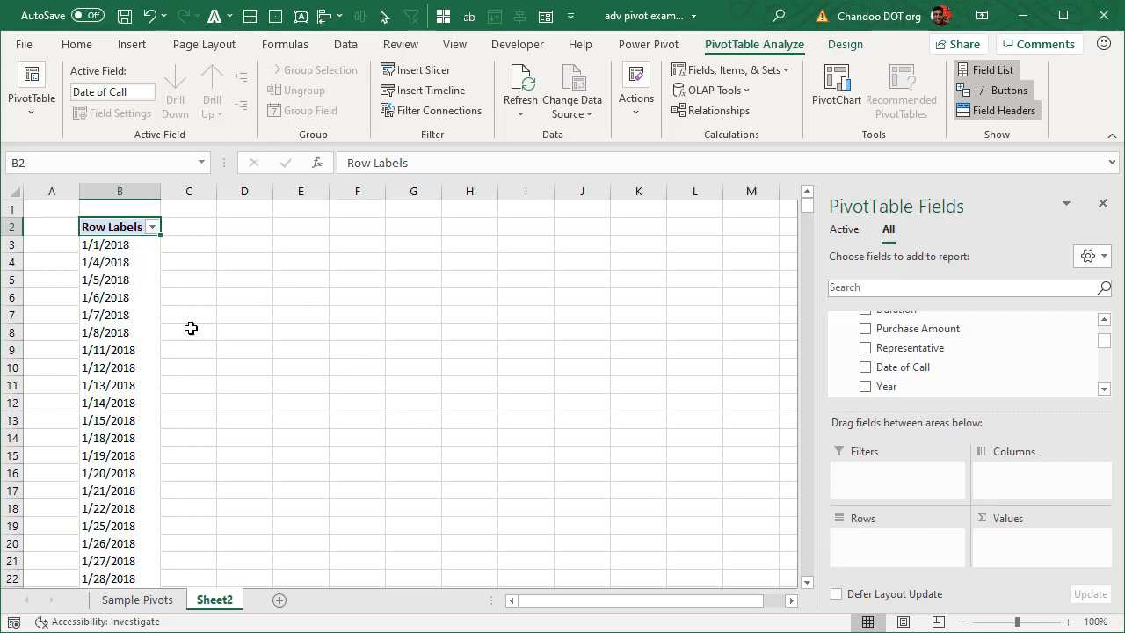
scroll(141, 331, down, 7)
scroll(141, 331, up, 7)
scroll(162, 456, down, 7)
scroll(158, 461, up, 7)
Group the Date of Call row labels by Months and Years
right_click(123, 247)
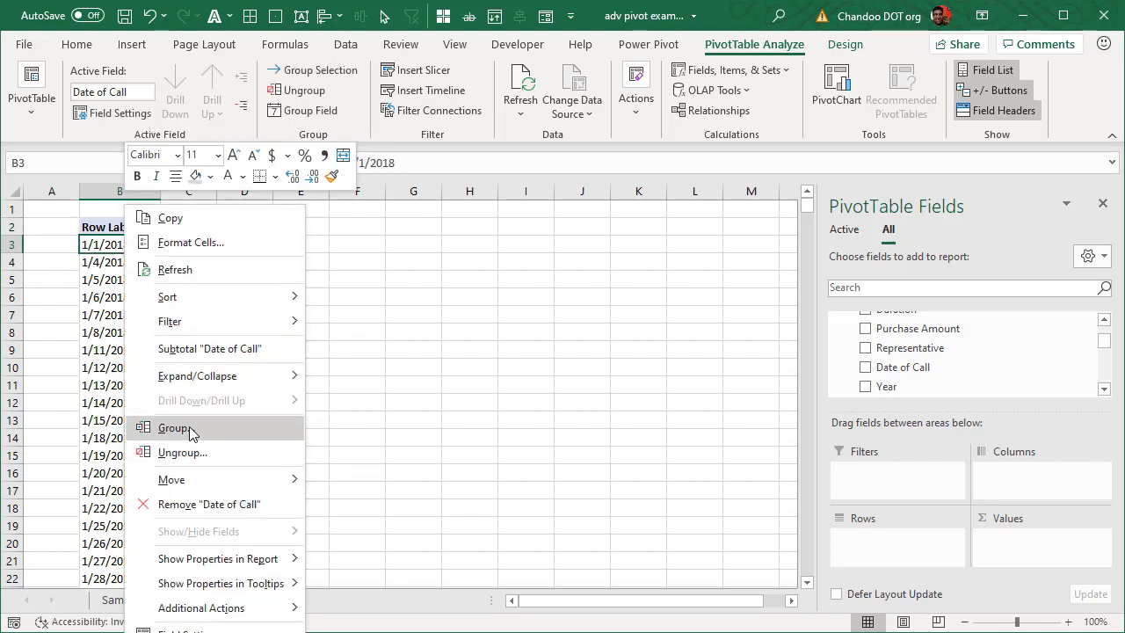
click(522, 395)
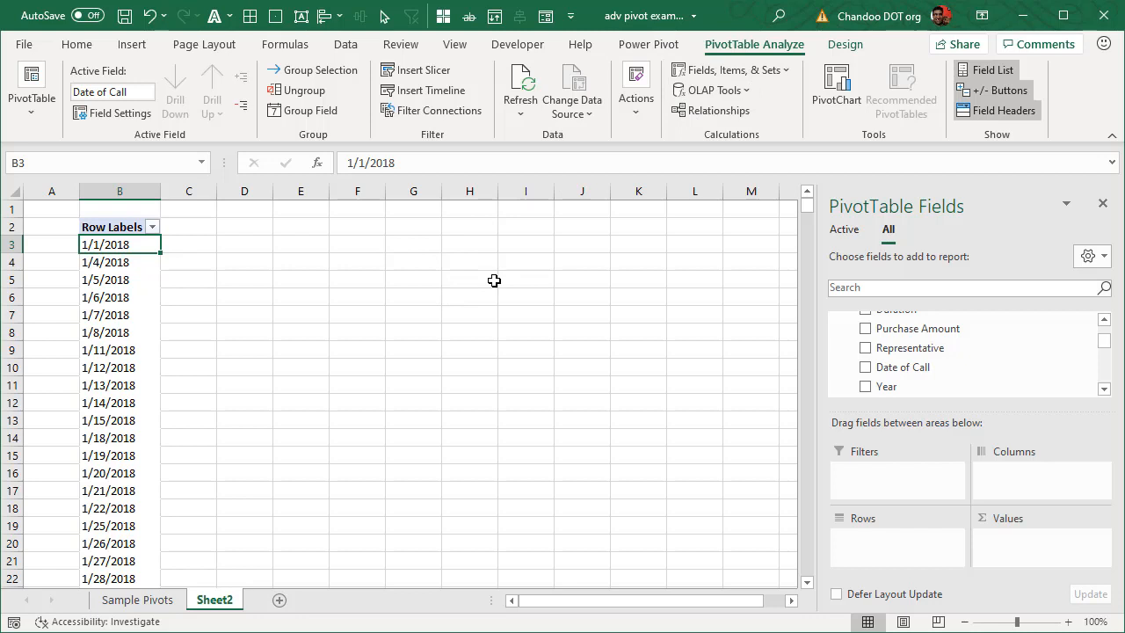
right_click(114, 242)
click(167, 427)
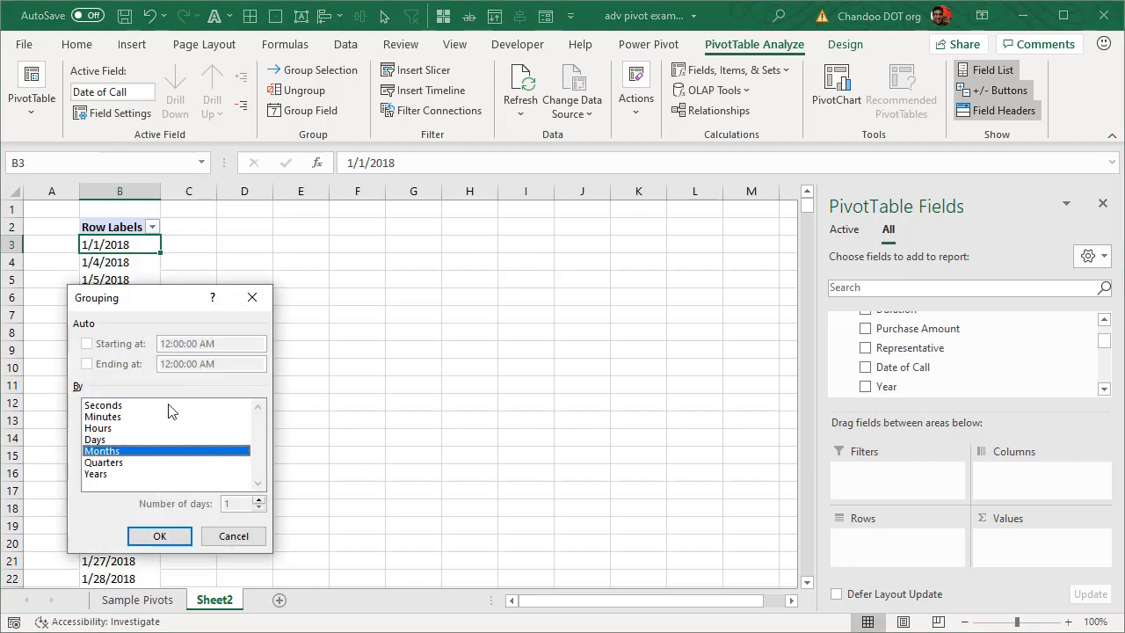
drag(162, 298, 357, 207)
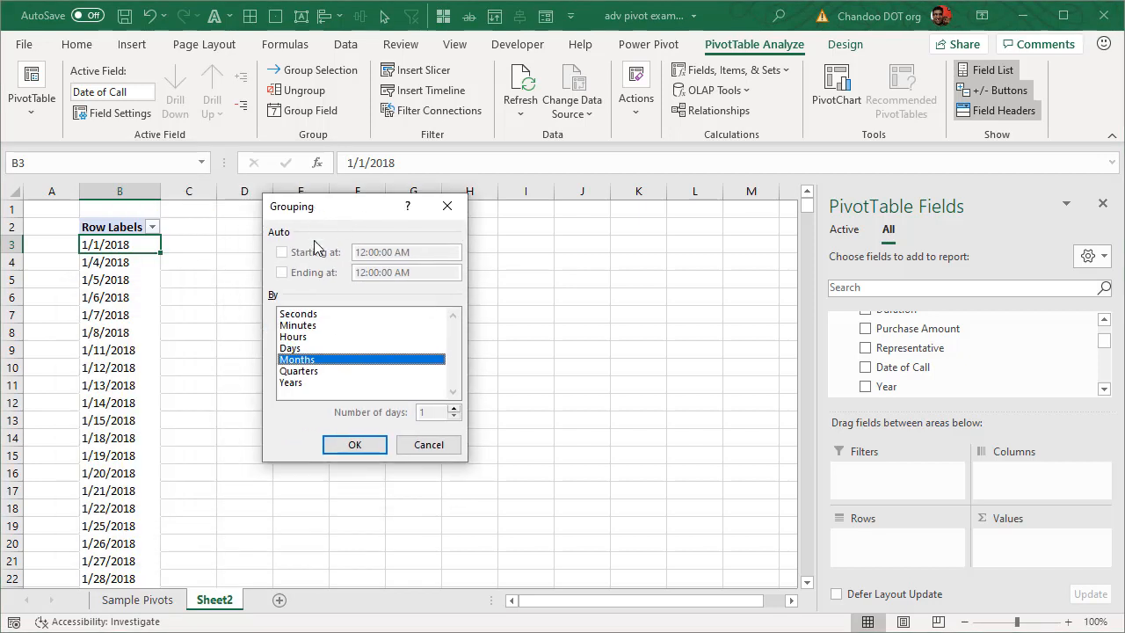
click(290, 372)
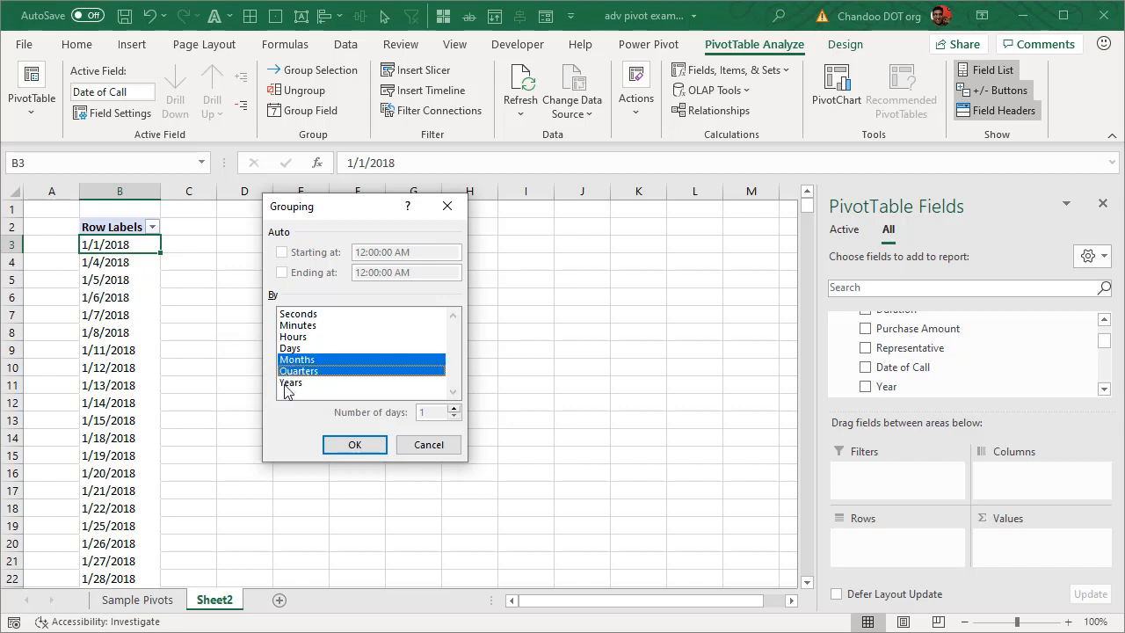
click(290, 384)
click(301, 372)
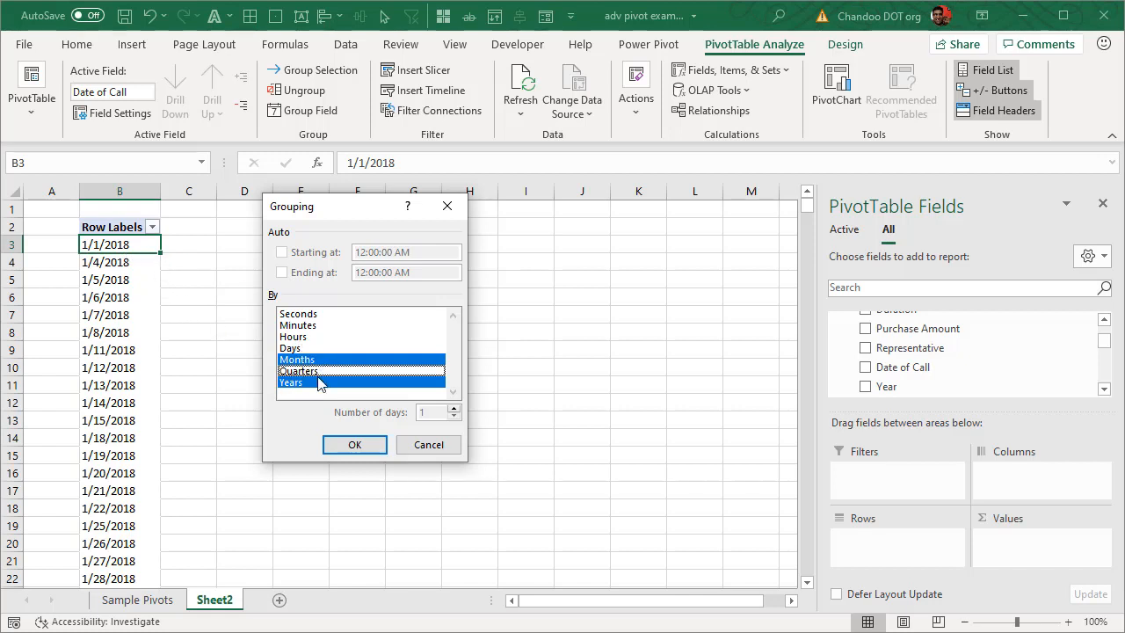
click(354, 444)
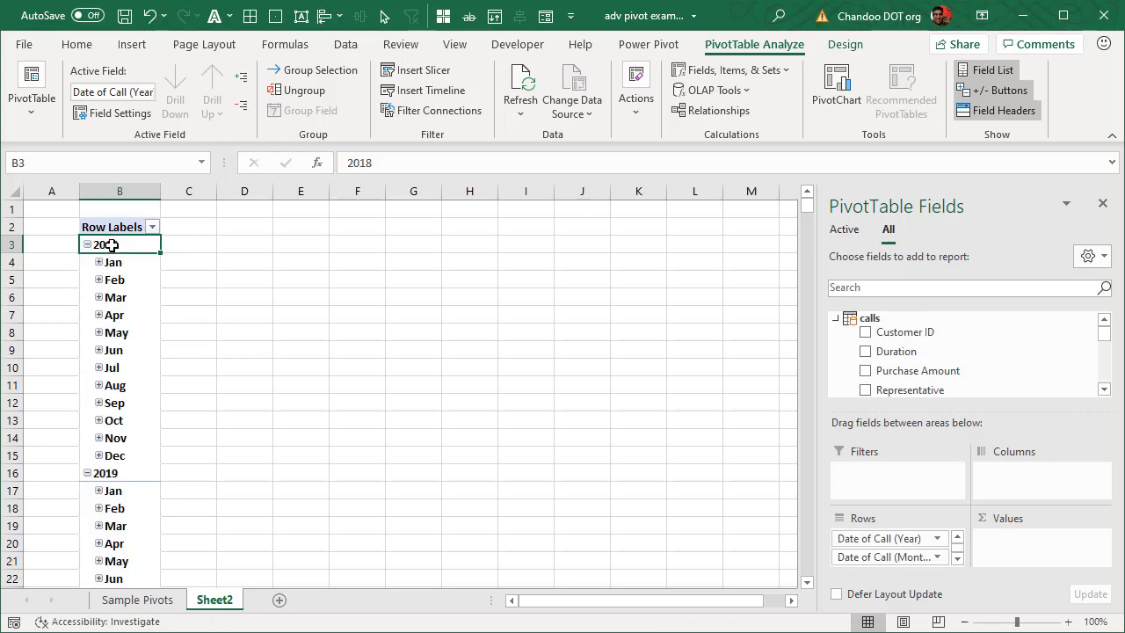
Add the Call Count measure to the pivot table's values and look over the monthly figures
scroll(129, 439, down, 5)
scroll(127, 442, up, 5)
scroll(949, 377, down, 3)
scroll(949, 384, down, 2)
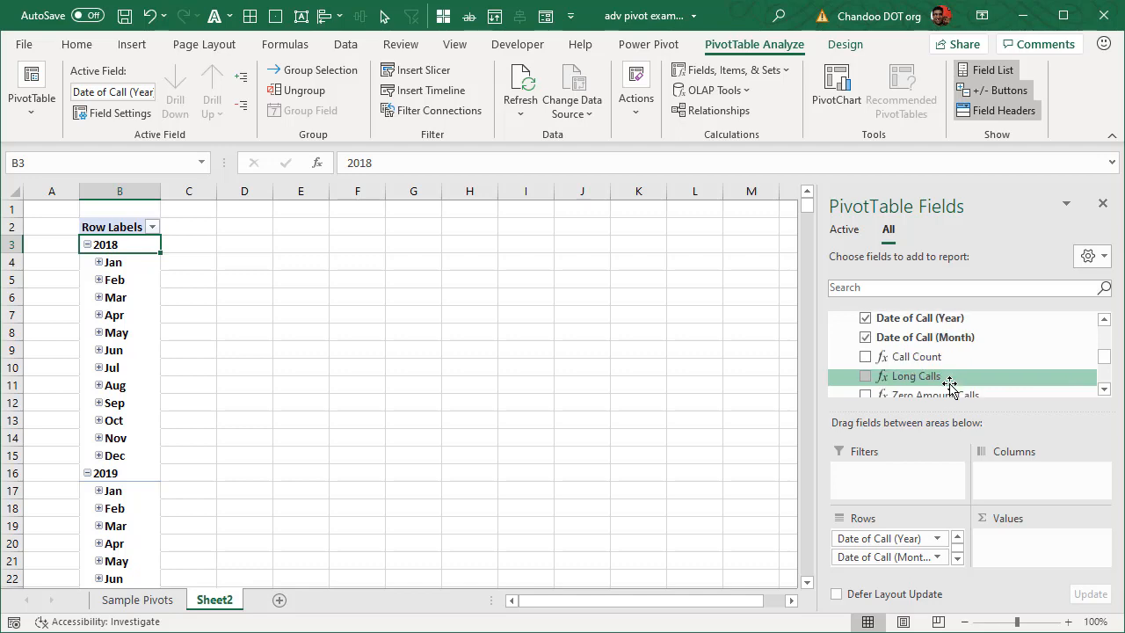
drag(916, 359, 1019, 536)
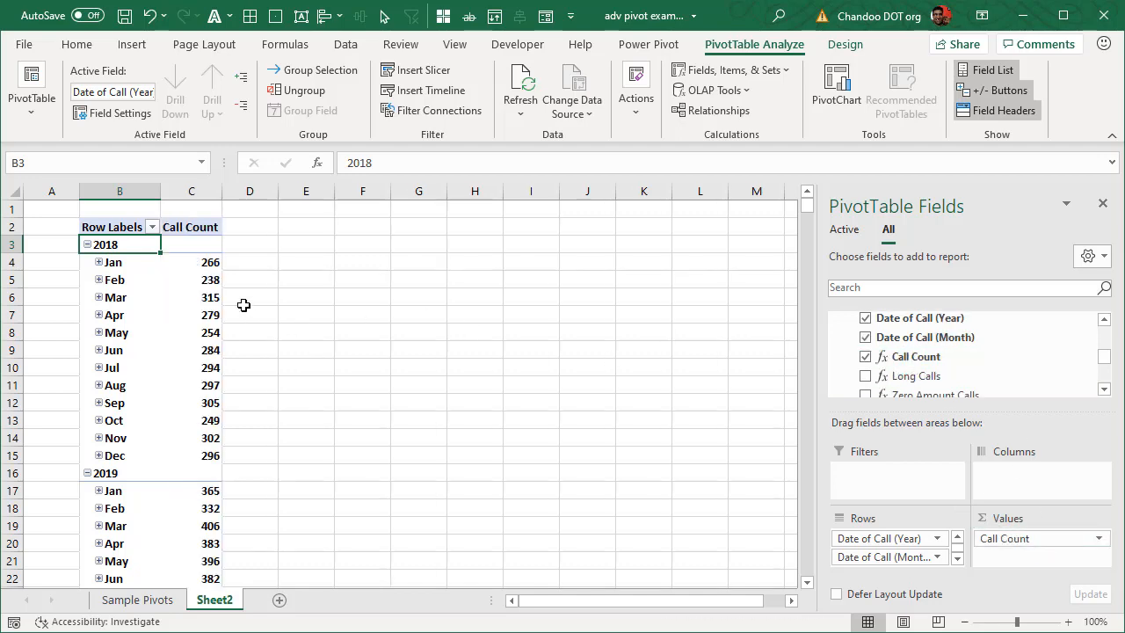
click(195, 262)
scroll(162, 431, down, 5)
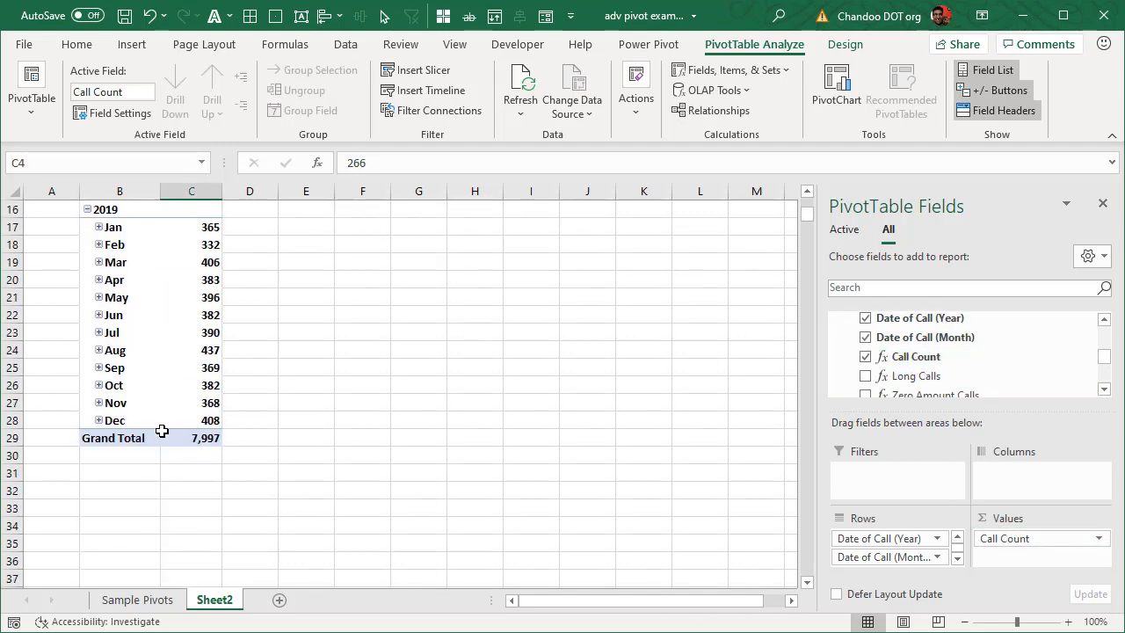
scroll(162, 430, up, 5)
Move the Date of Call (Year) field from the rows to the columns of the pivot table
drag(914, 539, 1034, 482)
drag(207, 279, 344, 267)
click(234, 278)
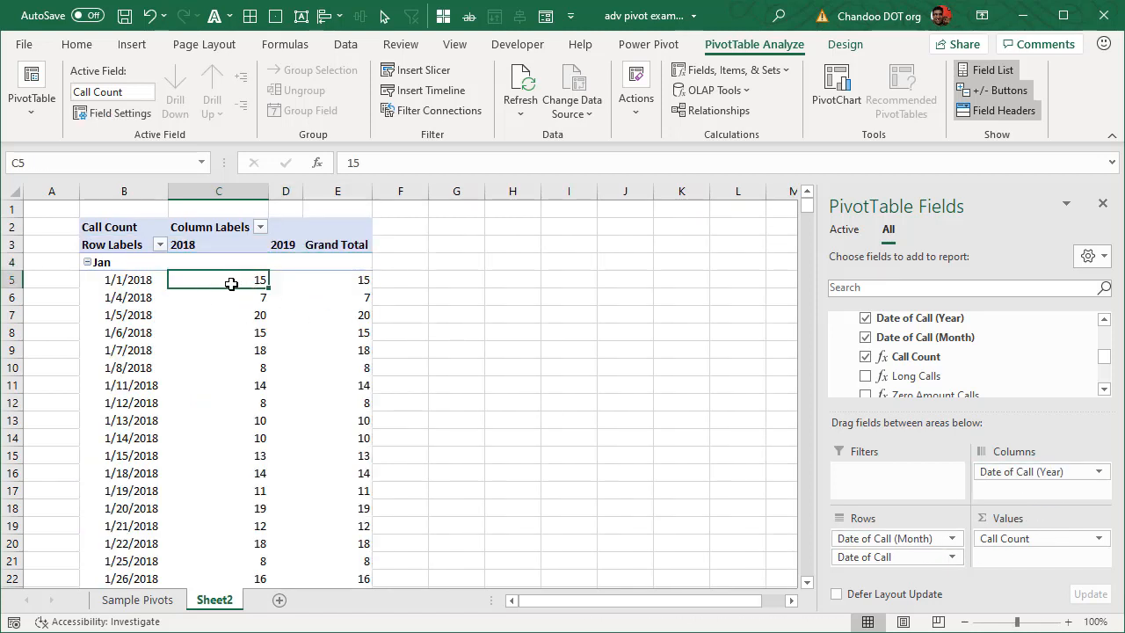
Collapse Jan and Feb, remove the daily Date of Call field from the rows, and compare the January counts for 2018 and 2019
click(87, 261)
click(87, 279)
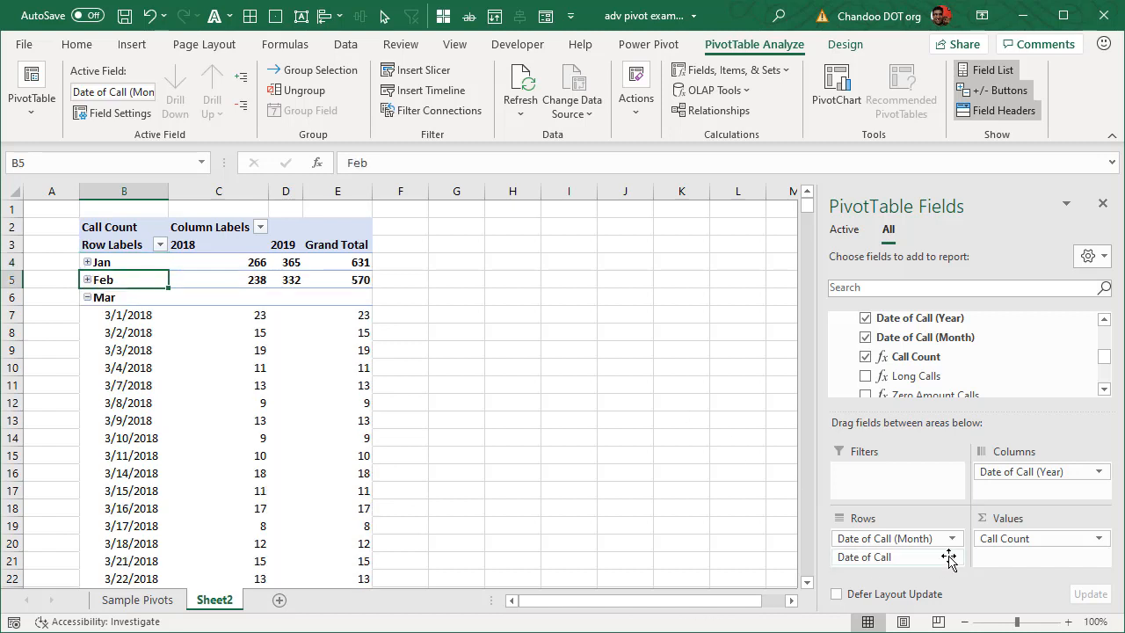
drag(909, 558, 681, 540)
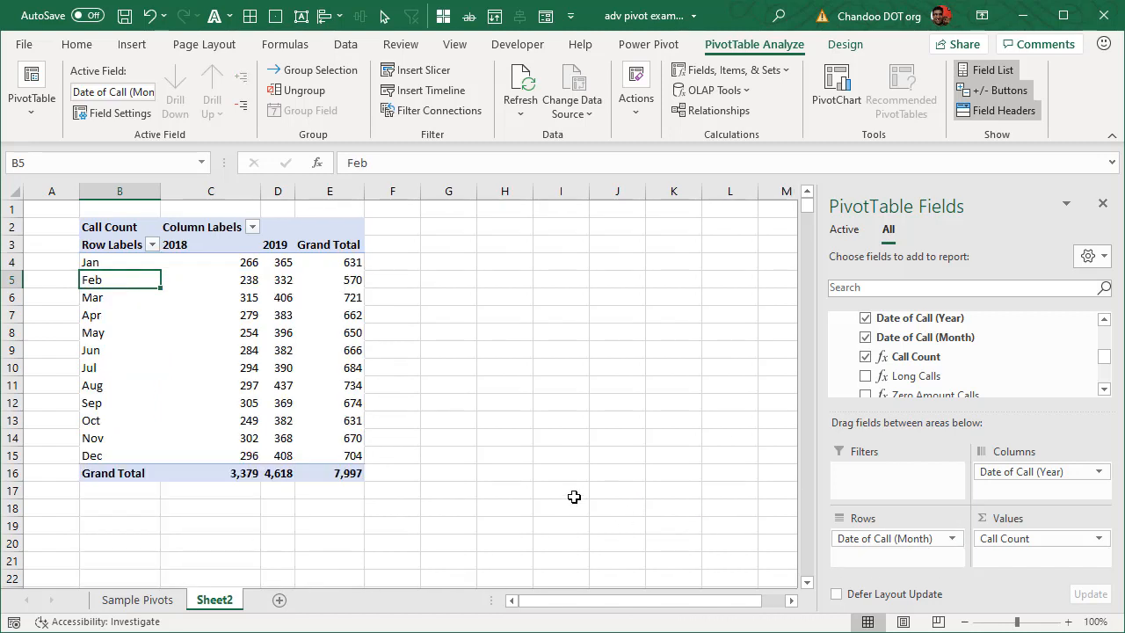
click(236, 264)
click(283, 262)
click(225, 262)
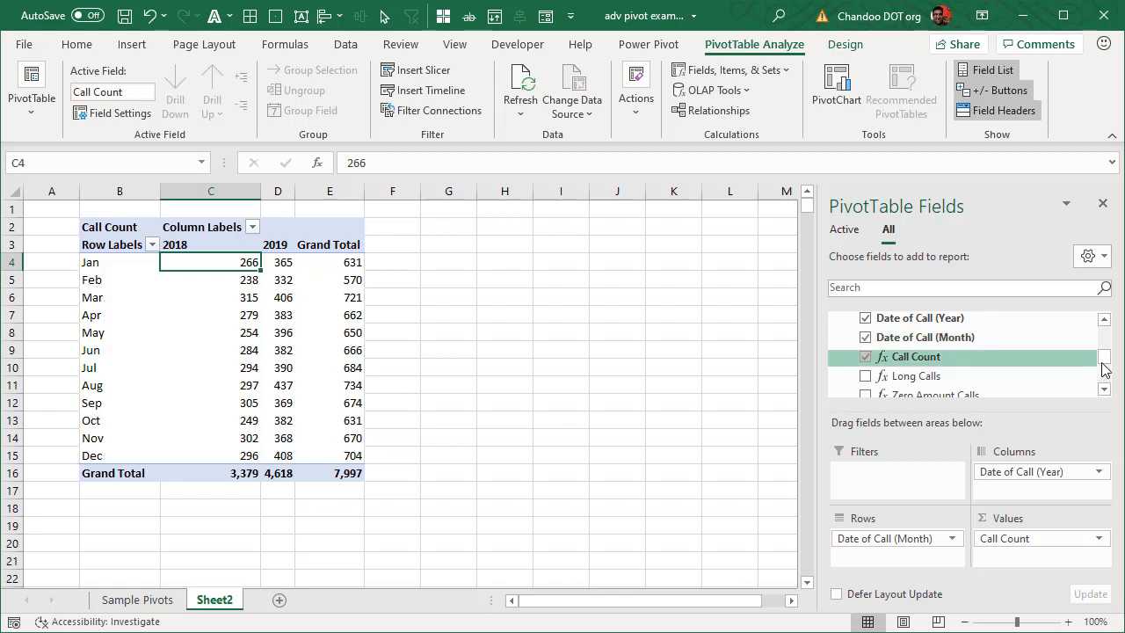
Open the calls query for editing in Power Query Editor and dismiss the notice about the preview's age
drag(1105, 357, 1119, 323)
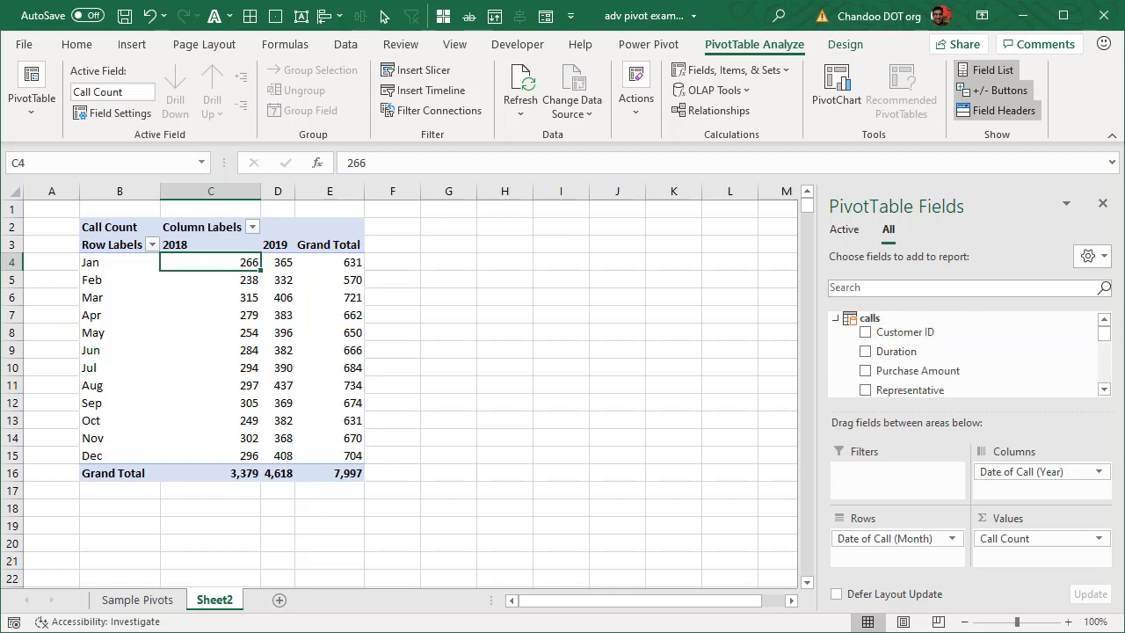
click(345, 44)
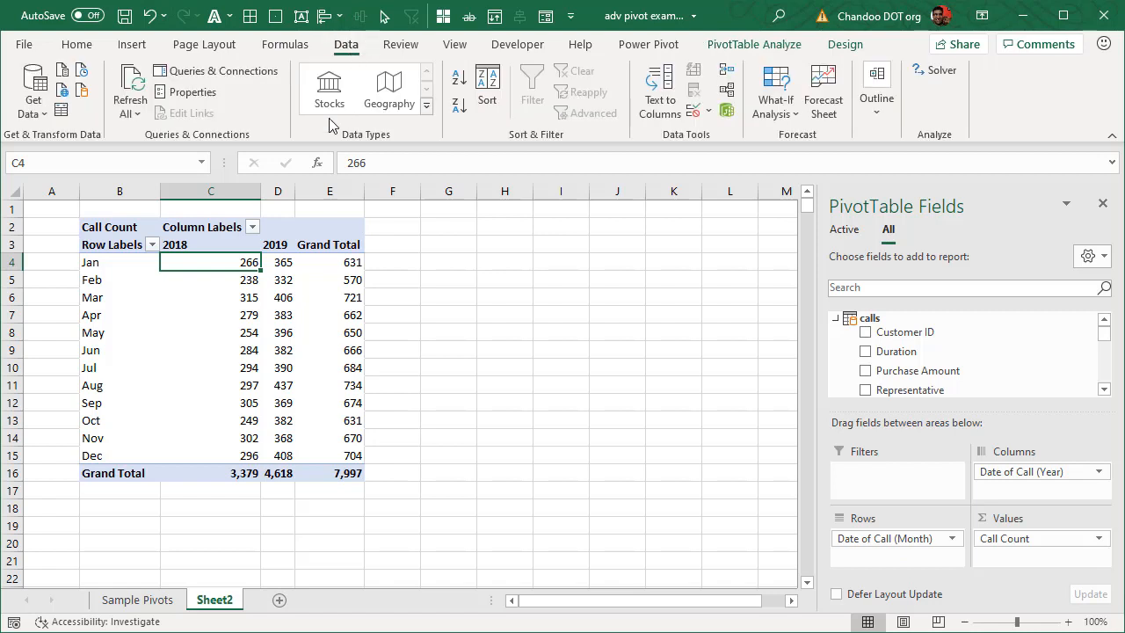
click(204, 72)
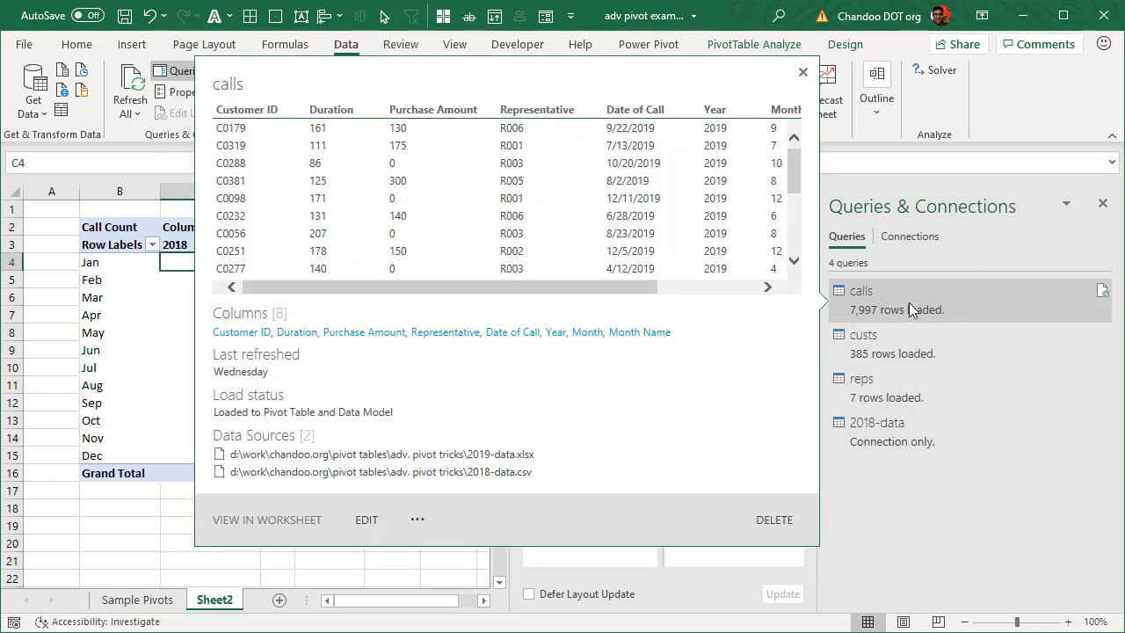
right_click(909, 303)
click(954, 358)
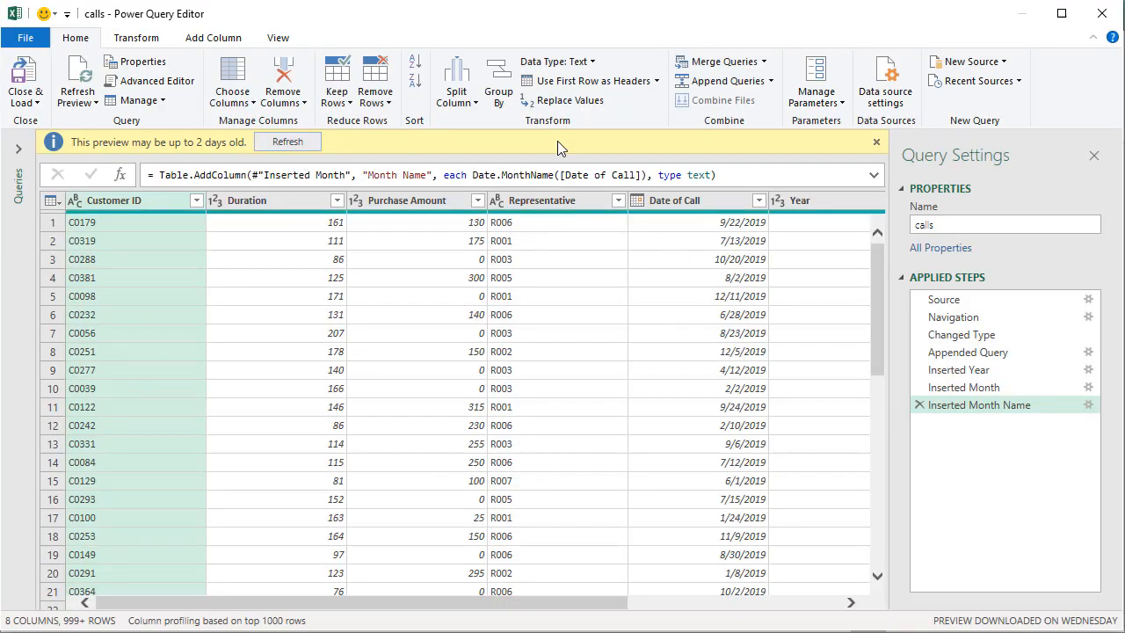
click(876, 142)
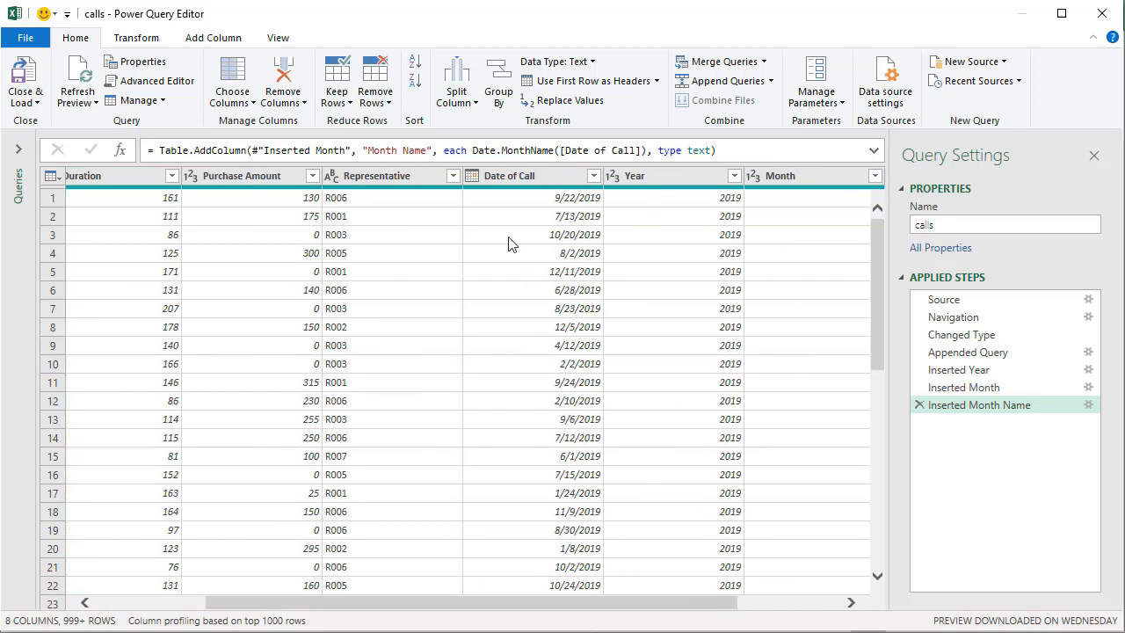
Add a Start of Year column based on the Date of Call column
click(511, 175)
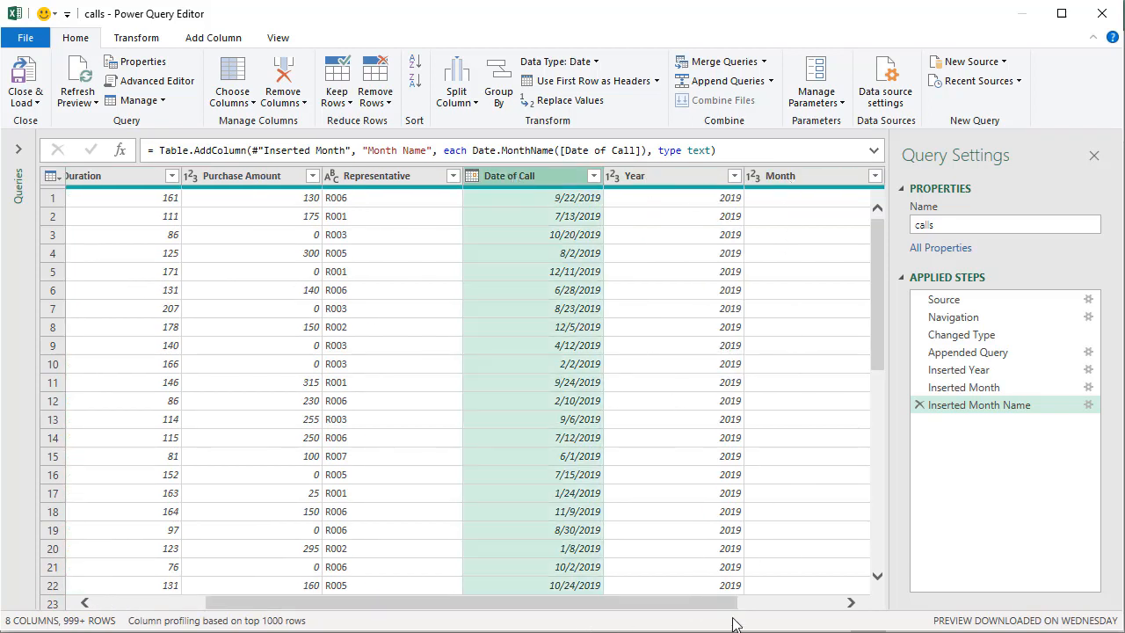
drag(730, 605, 861, 606)
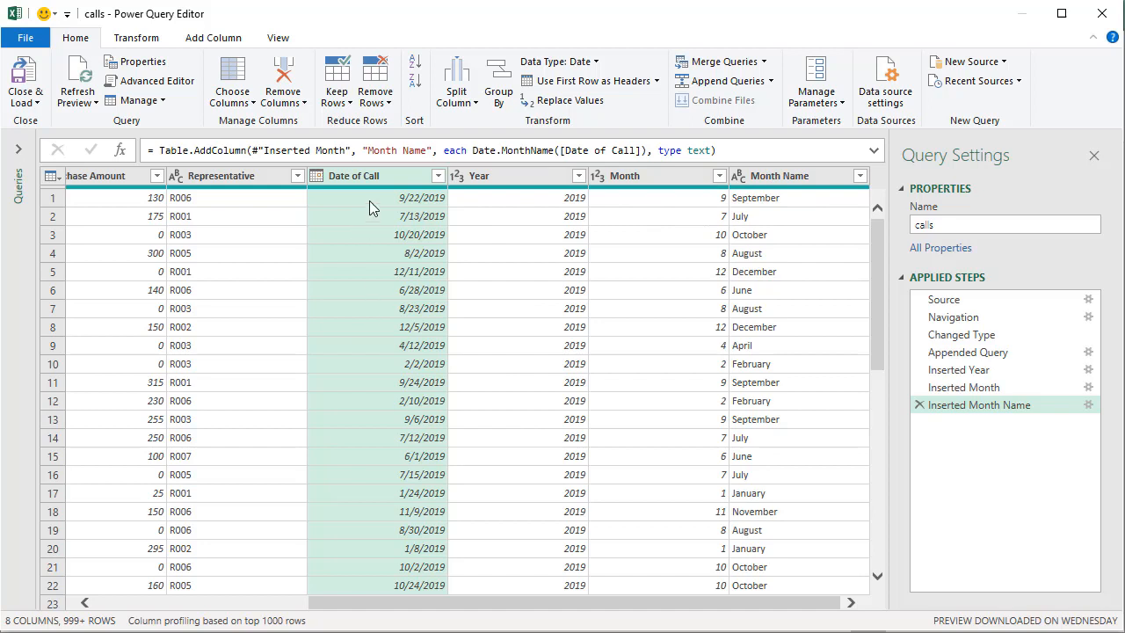
click(211, 38)
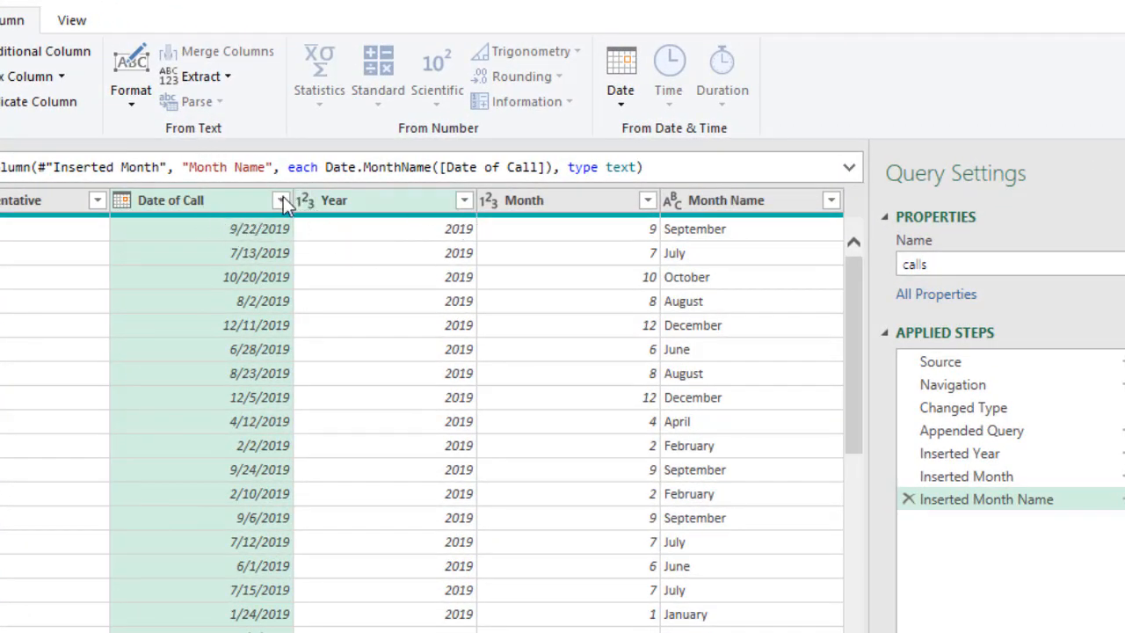
click(623, 99)
mouse_move(695, 221)
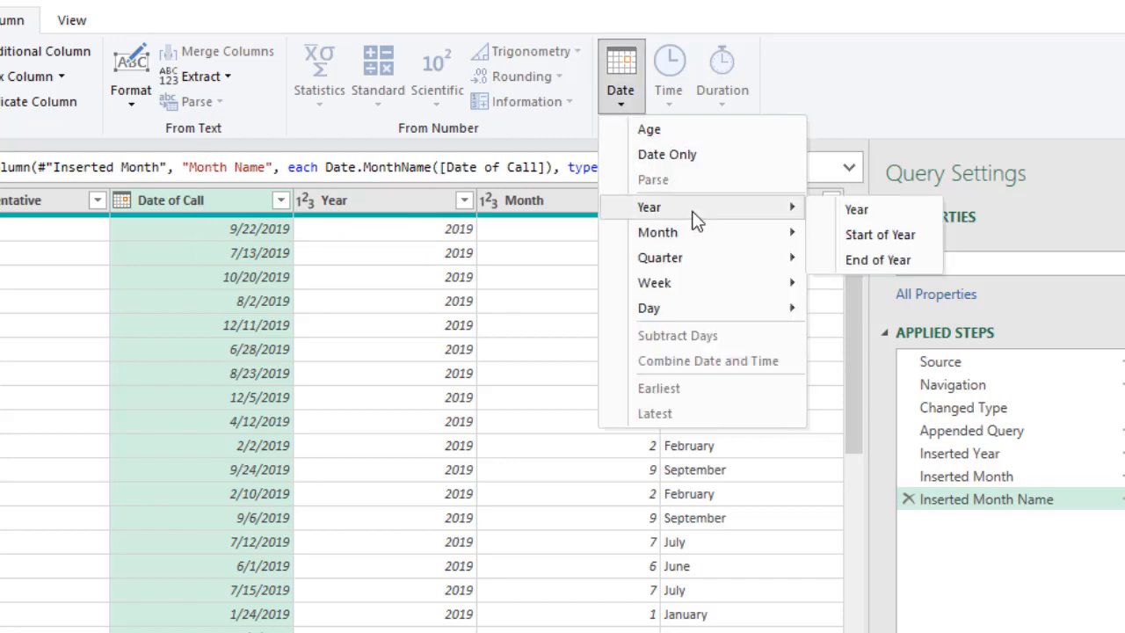
click(864, 234)
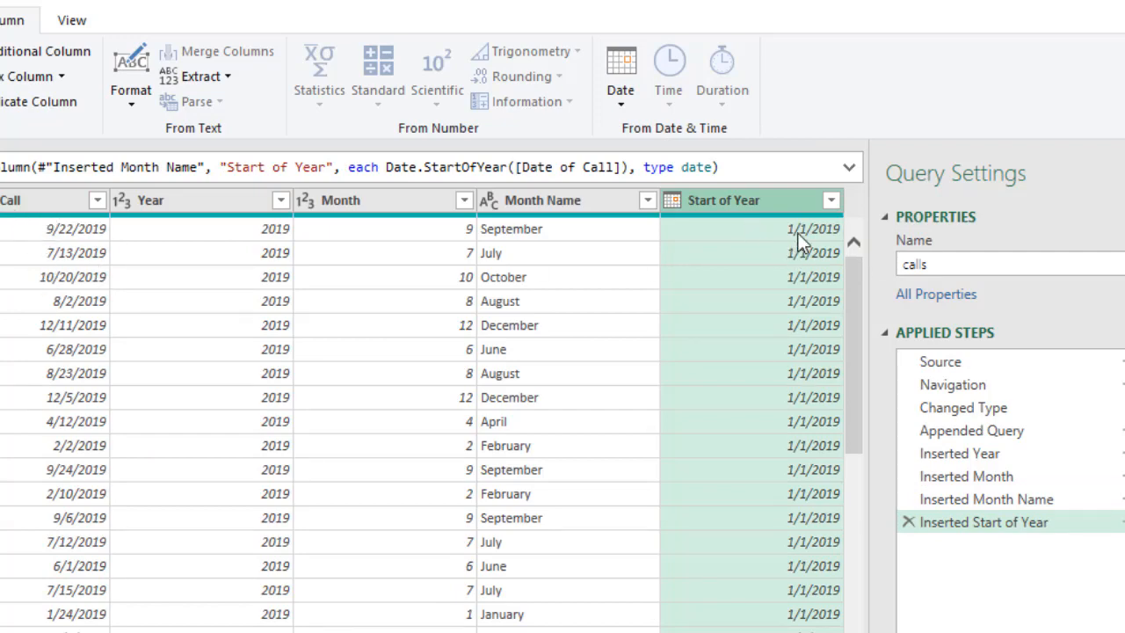
Review the Start of Year values and delete the Inserted Start of Year step from the query
scroll(782, 444, down, 10)
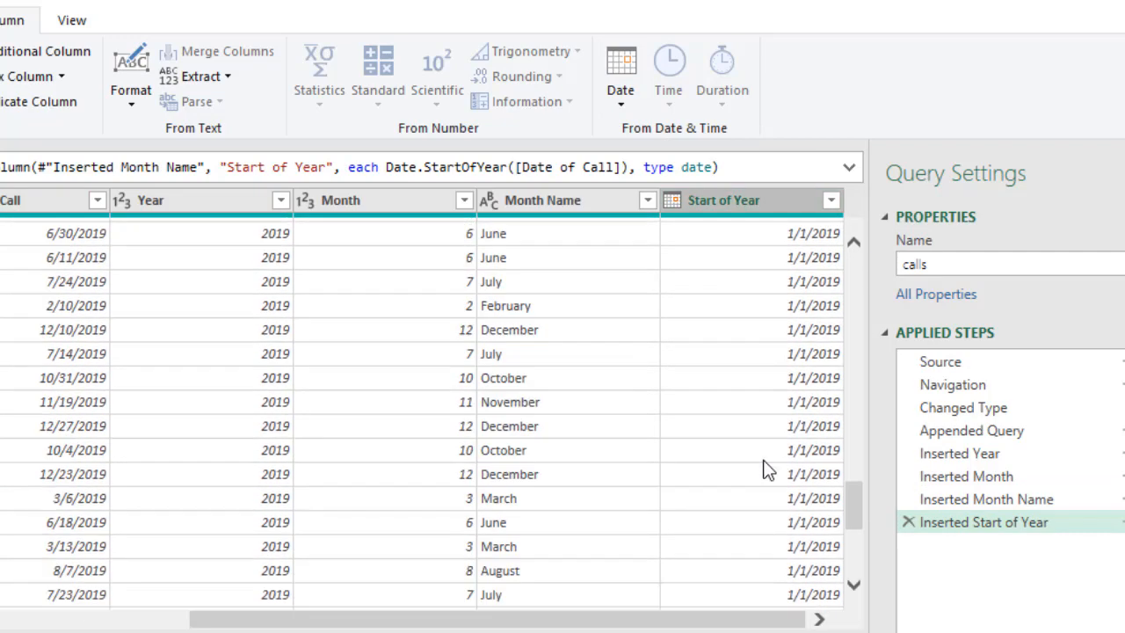
scroll(765, 457, down, 8)
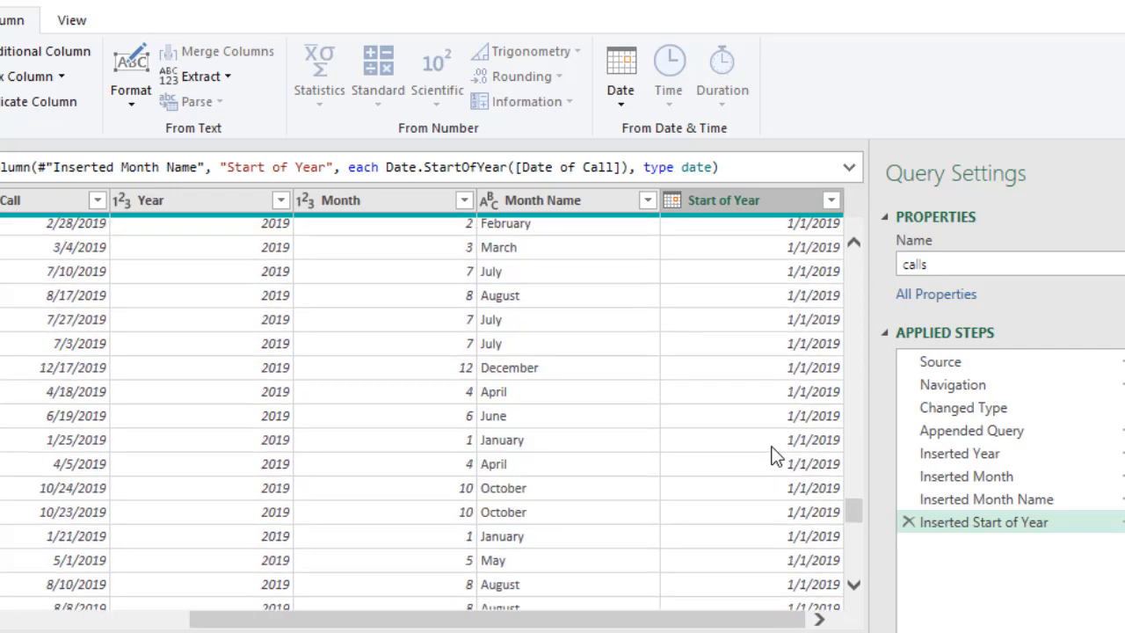
scroll(766, 461, down, 5)
drag(855, 510, 853, 238)
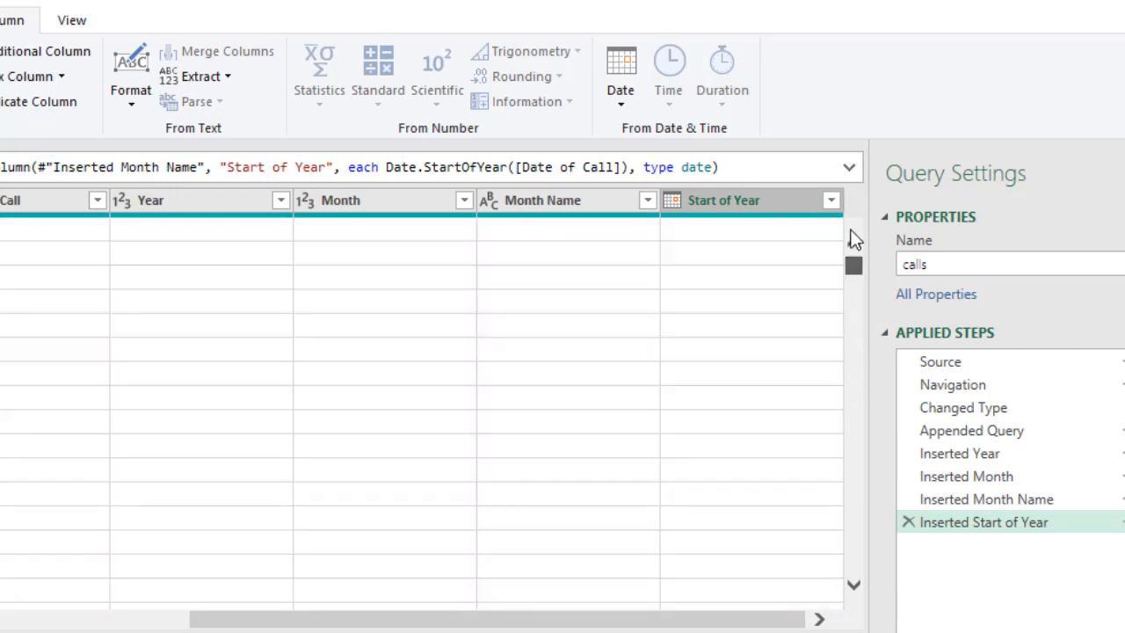
click(909, 523)
Add a Day of Week number column based on the Date of Call column
click(200, 199)
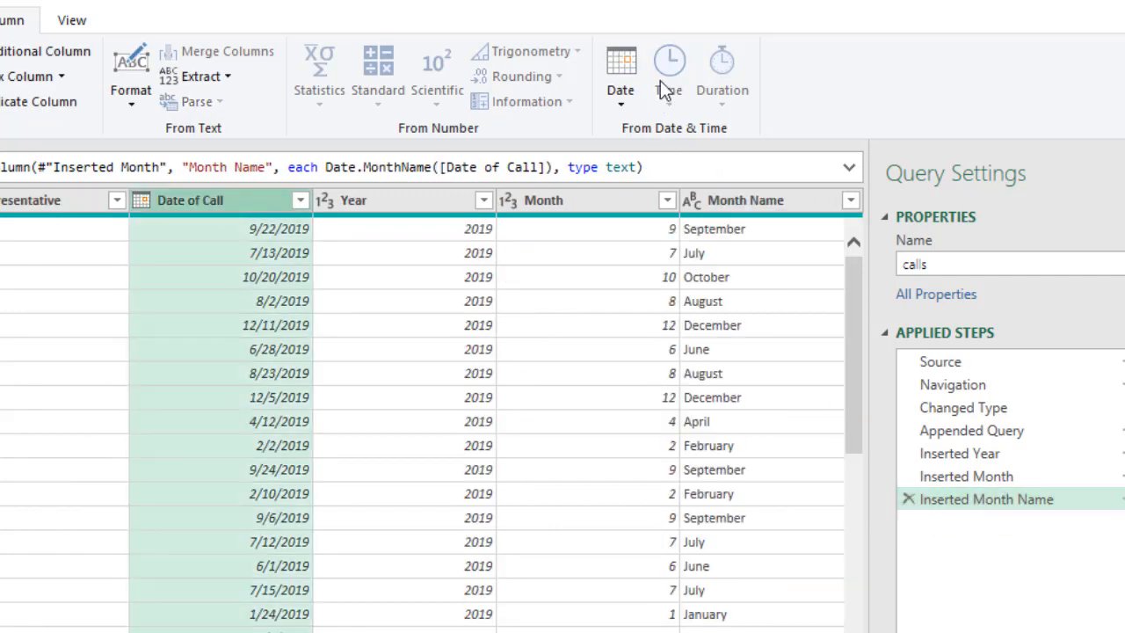
click(620, 79)
mouse_move(705, 316)
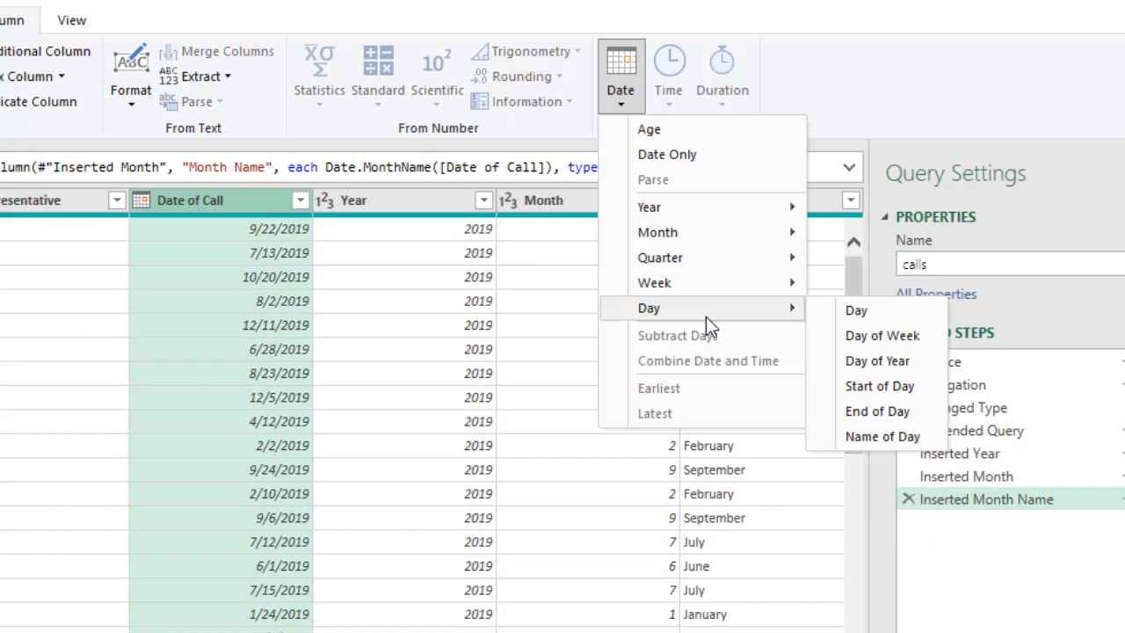
click(911, 342)
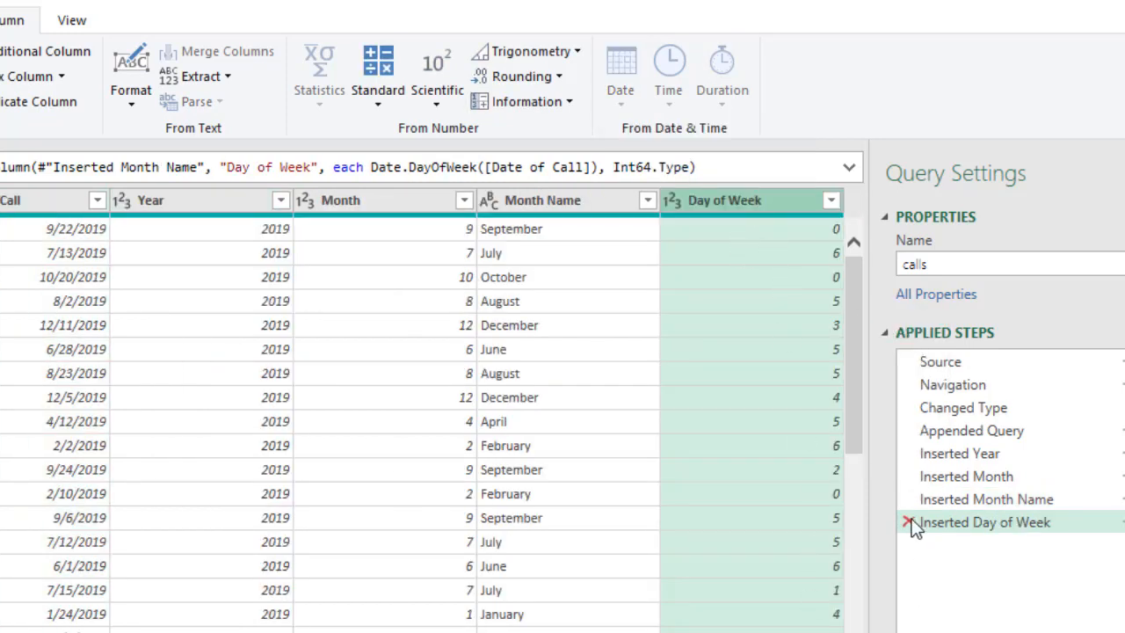
Add a column with the name of the day based on Date of Call and look over its values
click(18, 203)
click(611, 109)
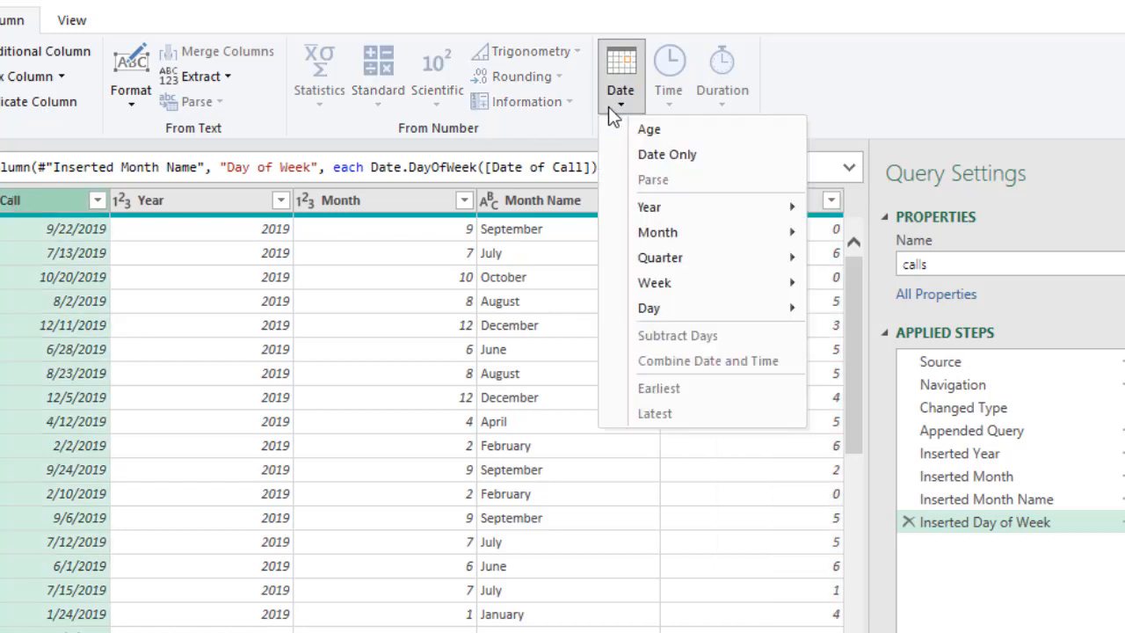
mouse_move(682, 307)
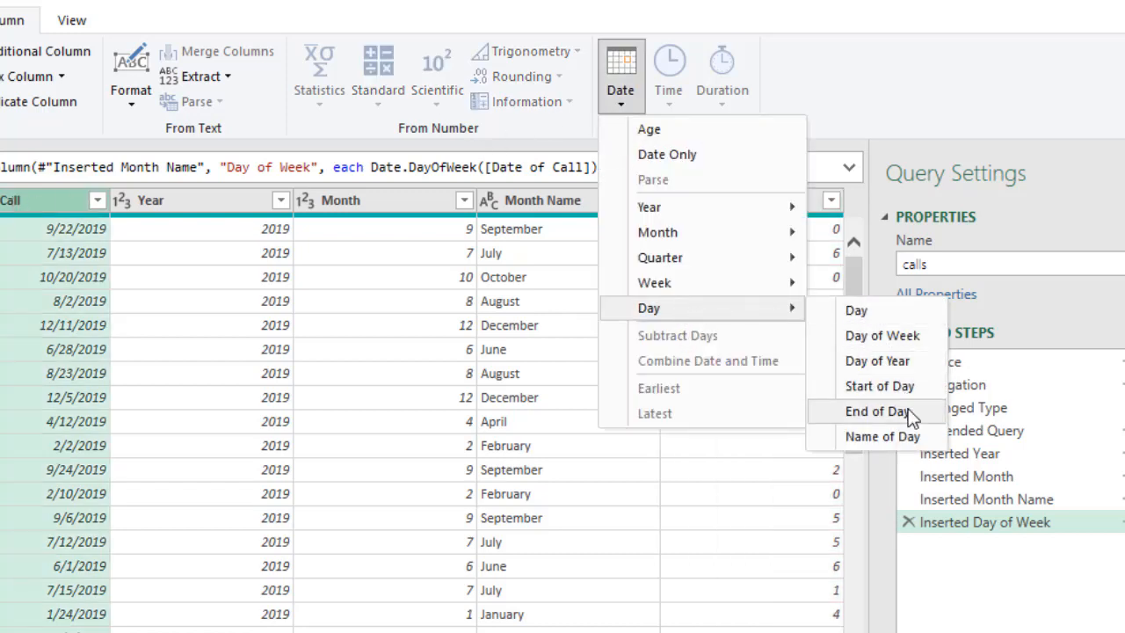
click(904, 437)
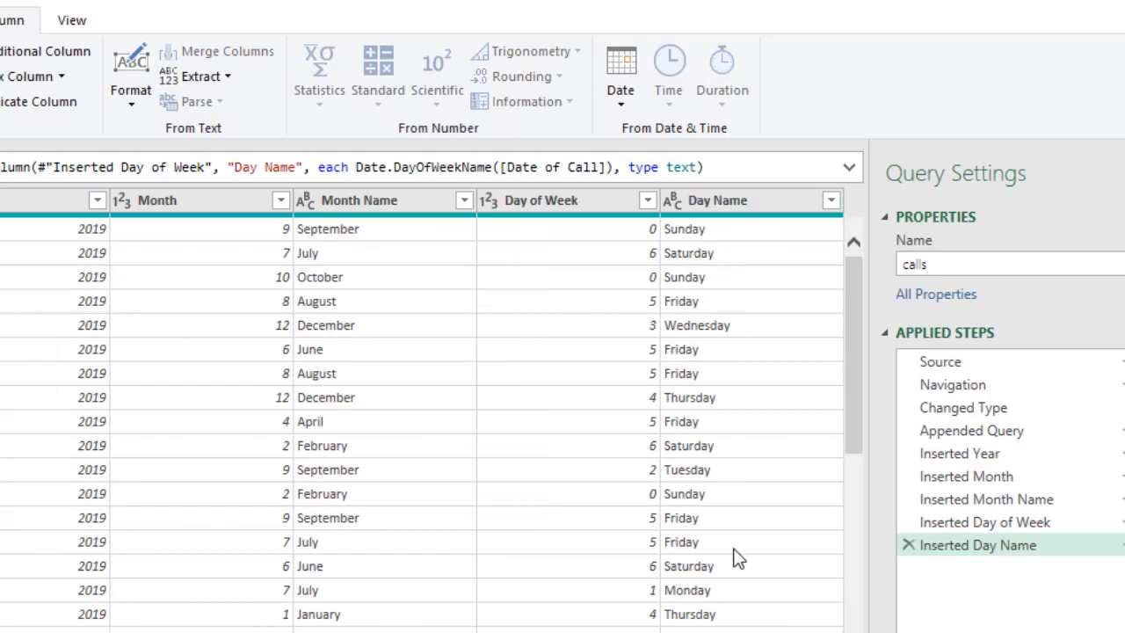
scroll(726, 528, down, 2)
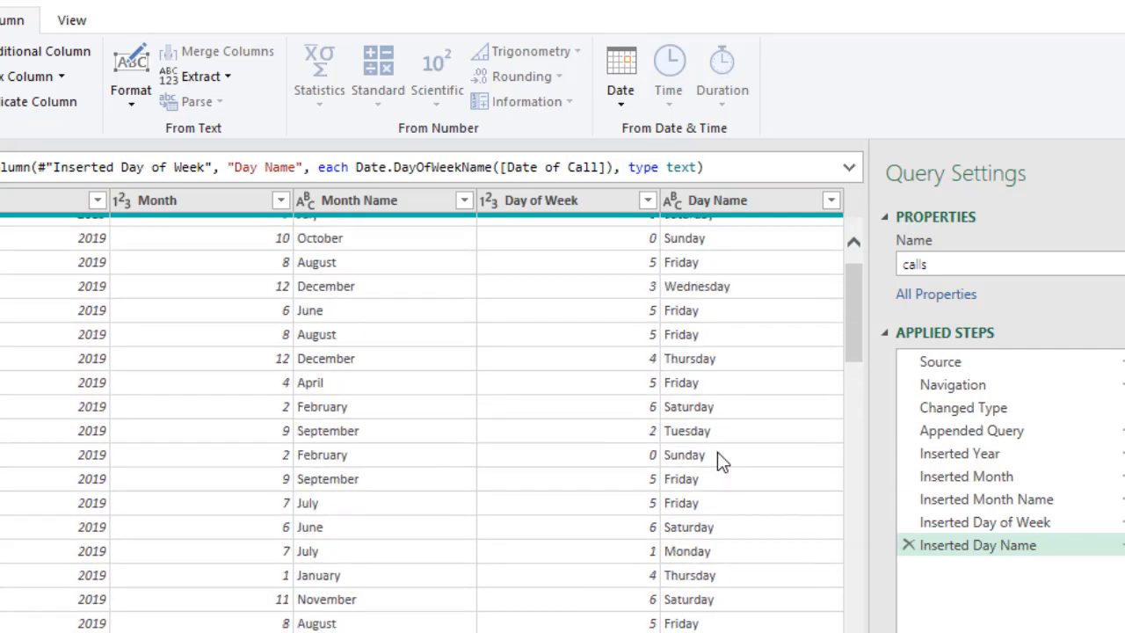
Delete the Inserted Day Name and Inserted Day of Week steps from the calls query
scroll(719, 461, up, 2)
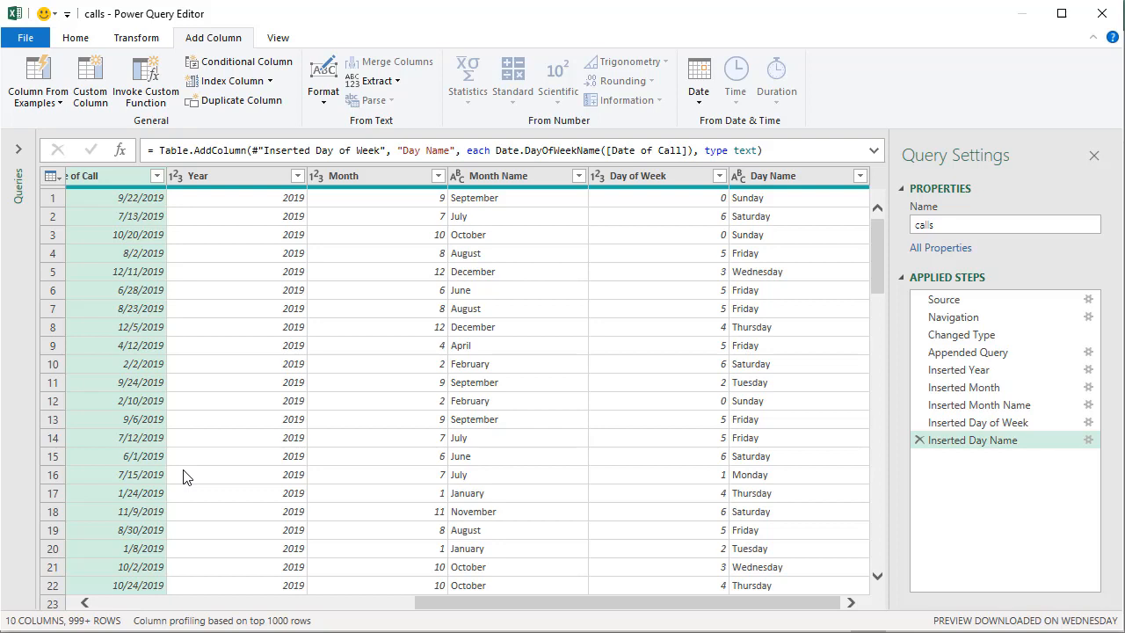
scroll(230, 318, down, 1)
scroll(215, 327, up, 1)
click(919, 439)
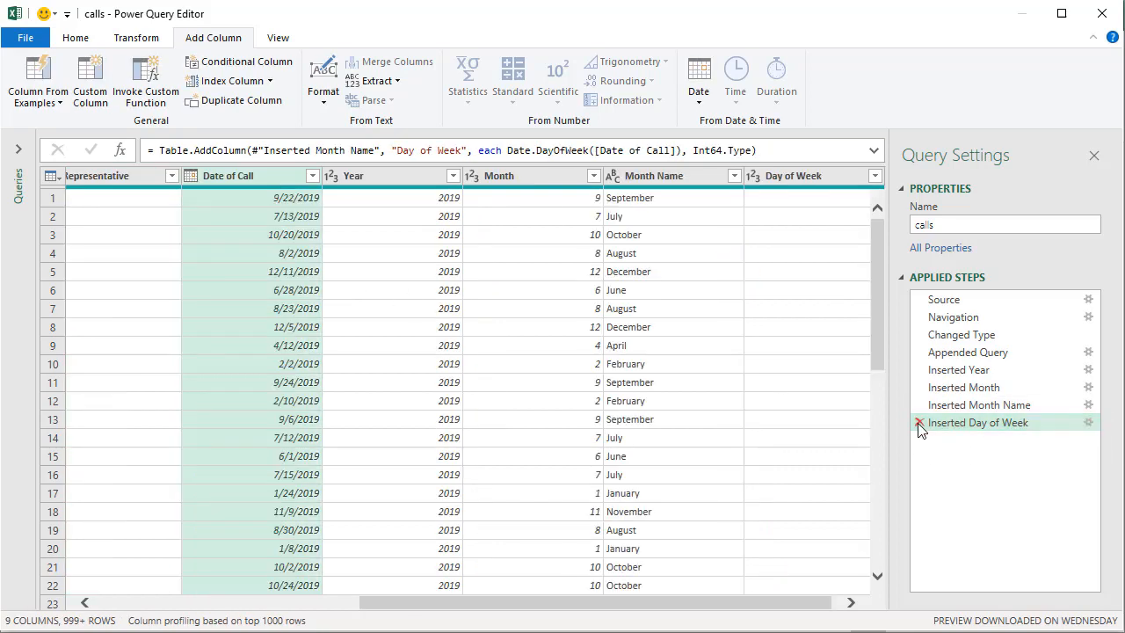
click(919, 423)
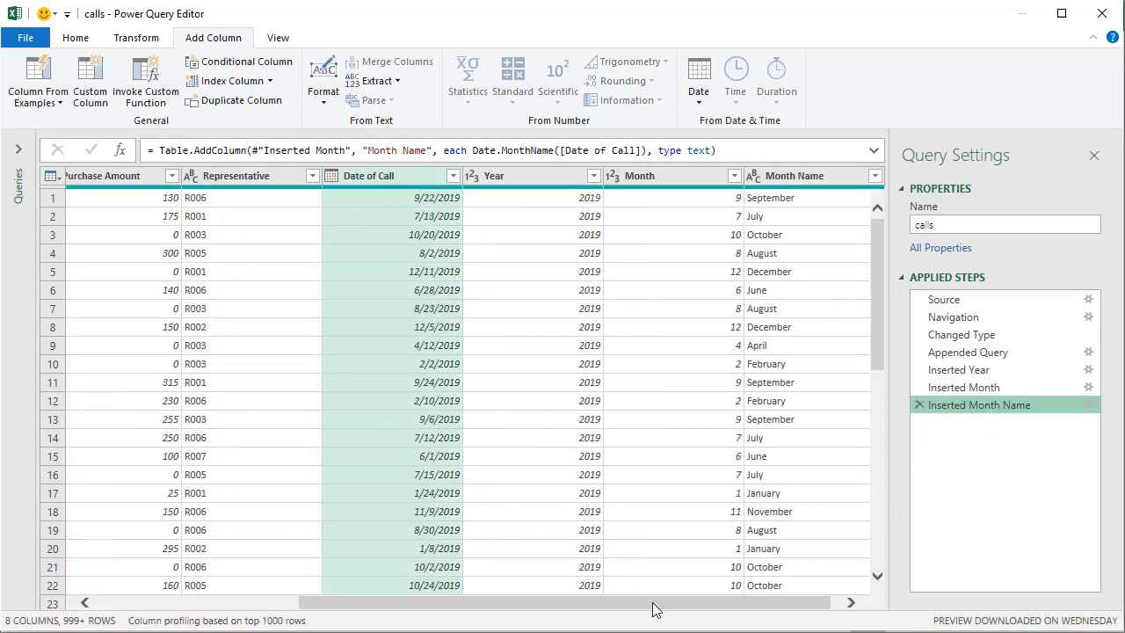
scroll(798, 610, right, 1)
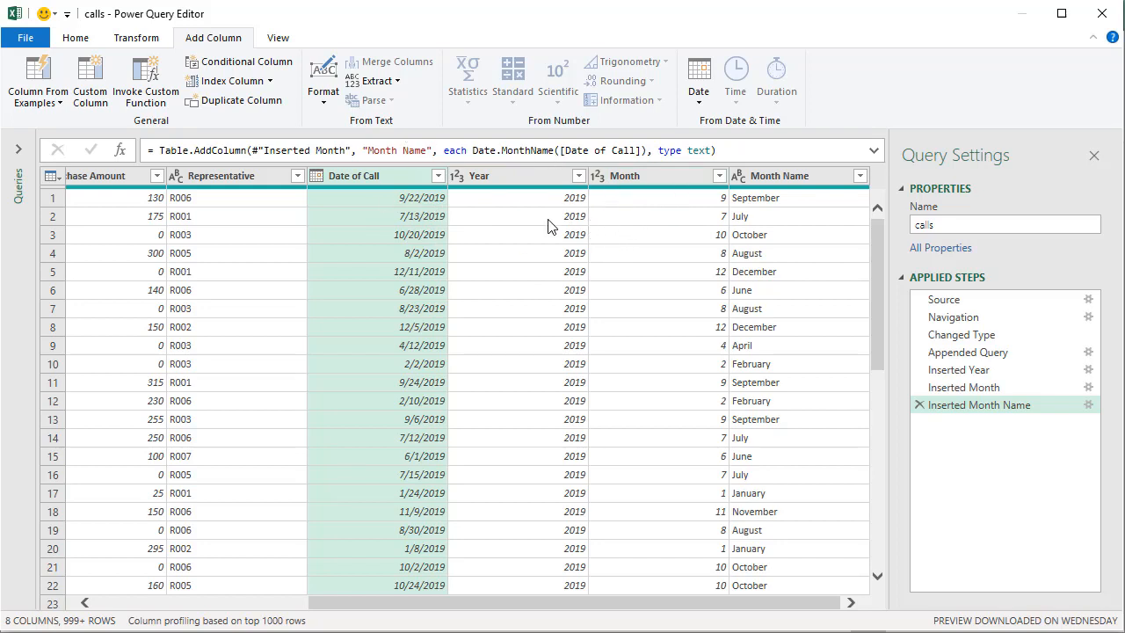
click(698, 83)
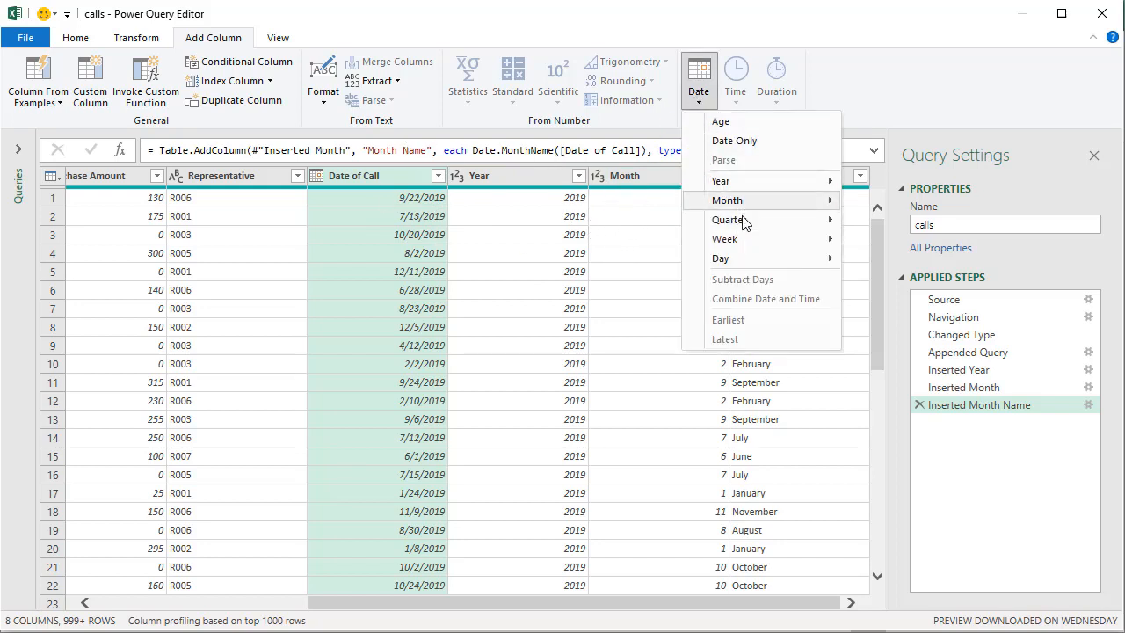
mouse_move(742, 221)
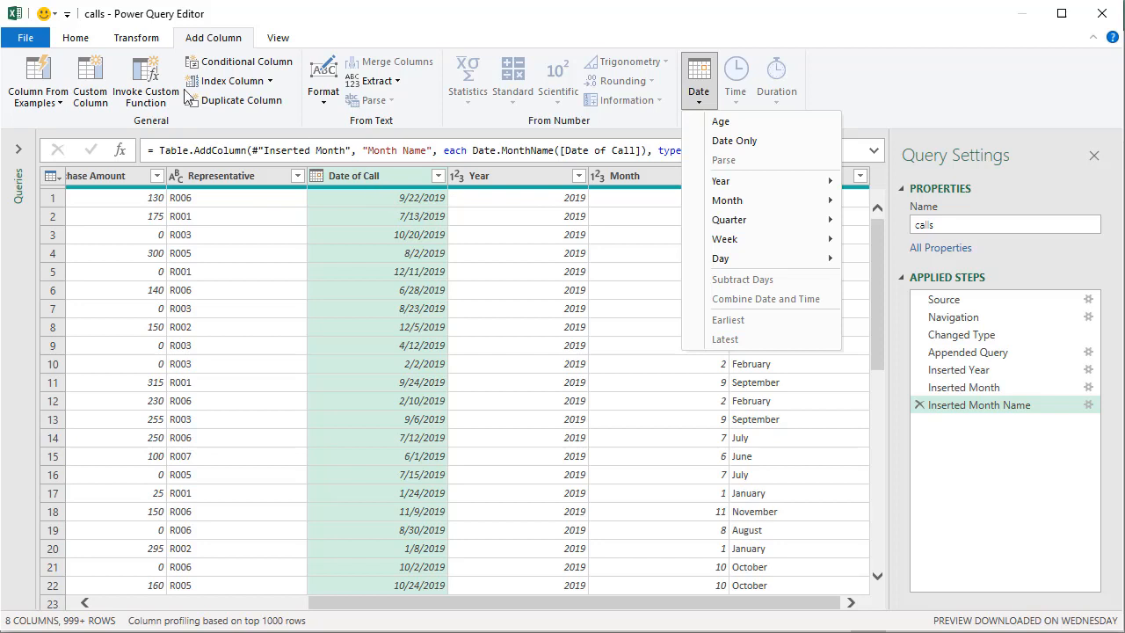
click(630, 183)
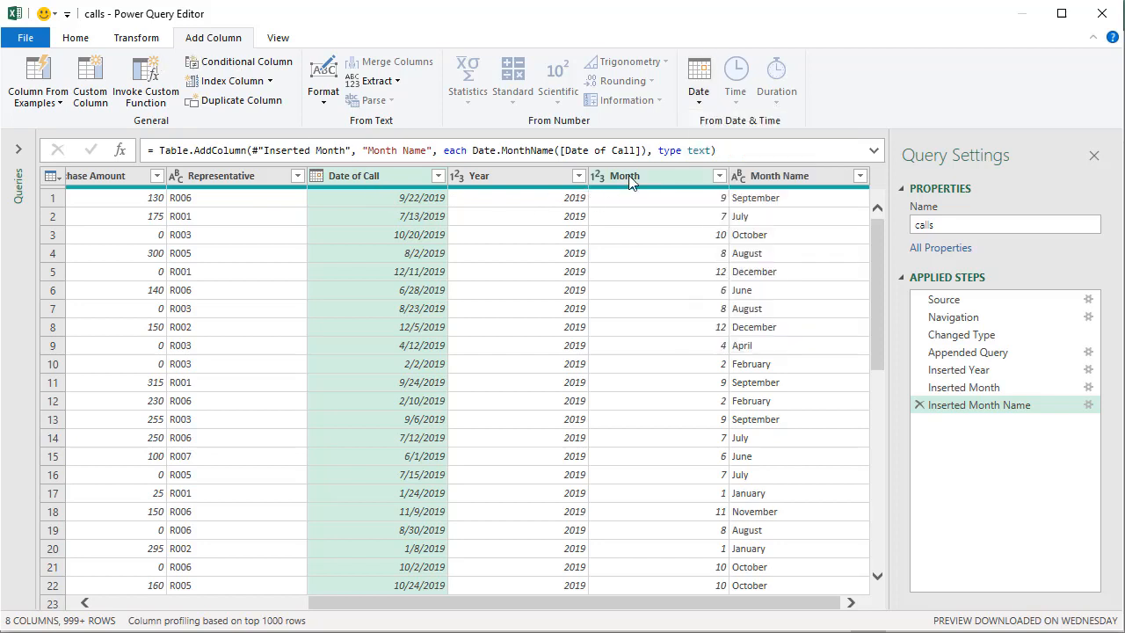
Close the query editor and load the calls query with its Year, Month and Month Name columns into the workbook
click(640, 173)
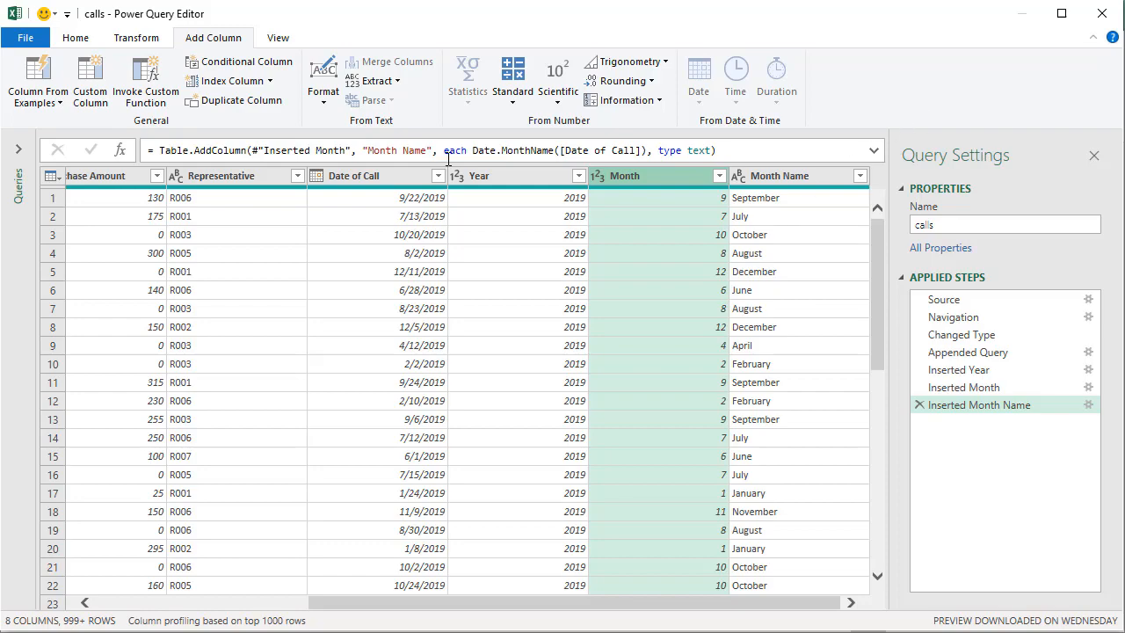
click(75, 38)
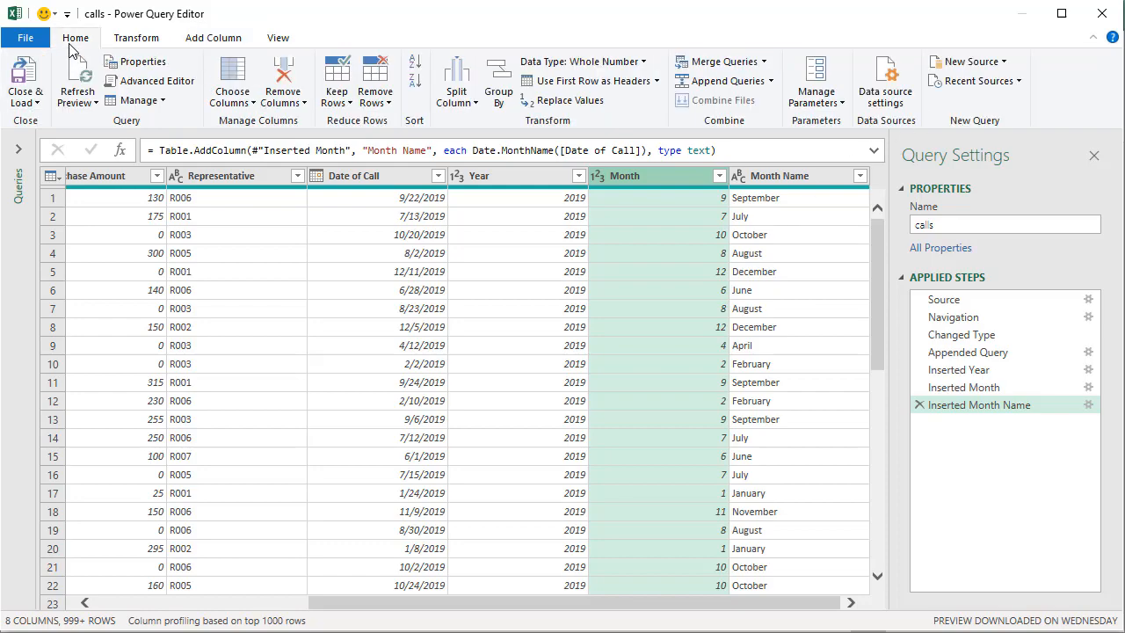
click(38, 84)
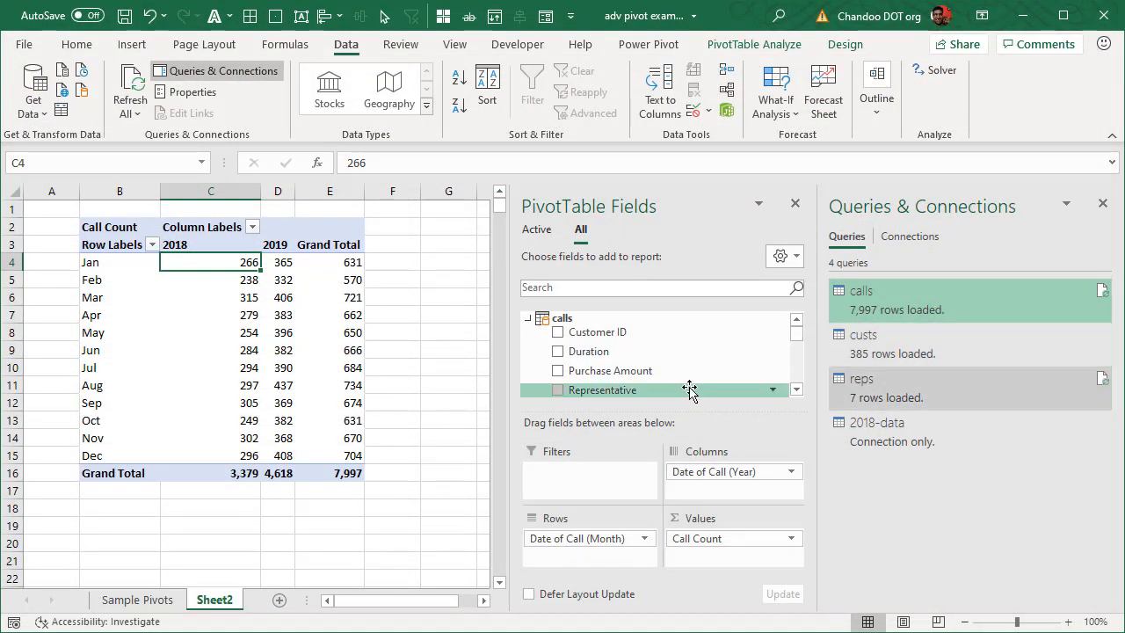
Look through the calls table's pivot fields for the Year, Month and Month Name columns and the grouped Date of Call fields
click(796, 390)
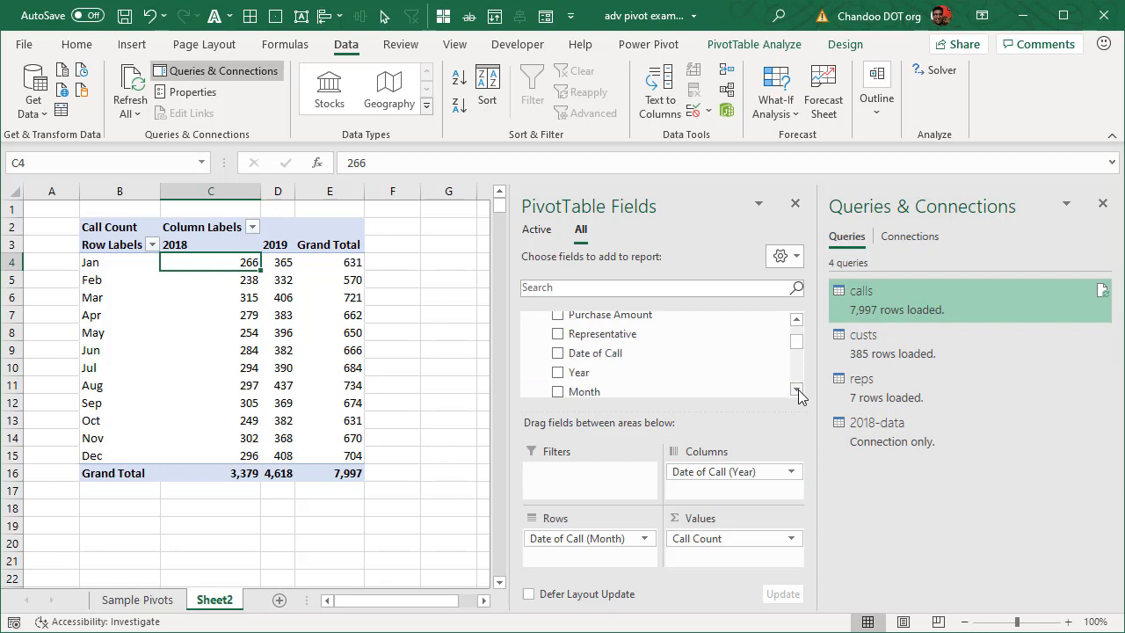
click(797, 389)
click(797, 390)
click(797, 389)
click(797, 390)
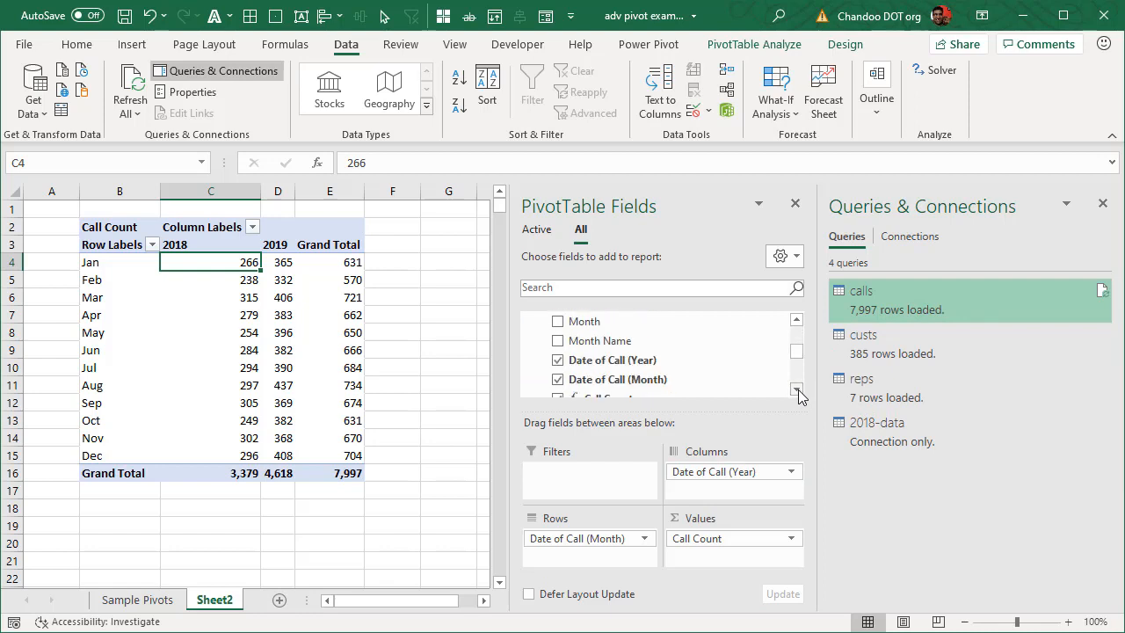
click(797, 389)
click(797, 389)
drag(796, 358, 796, 352)
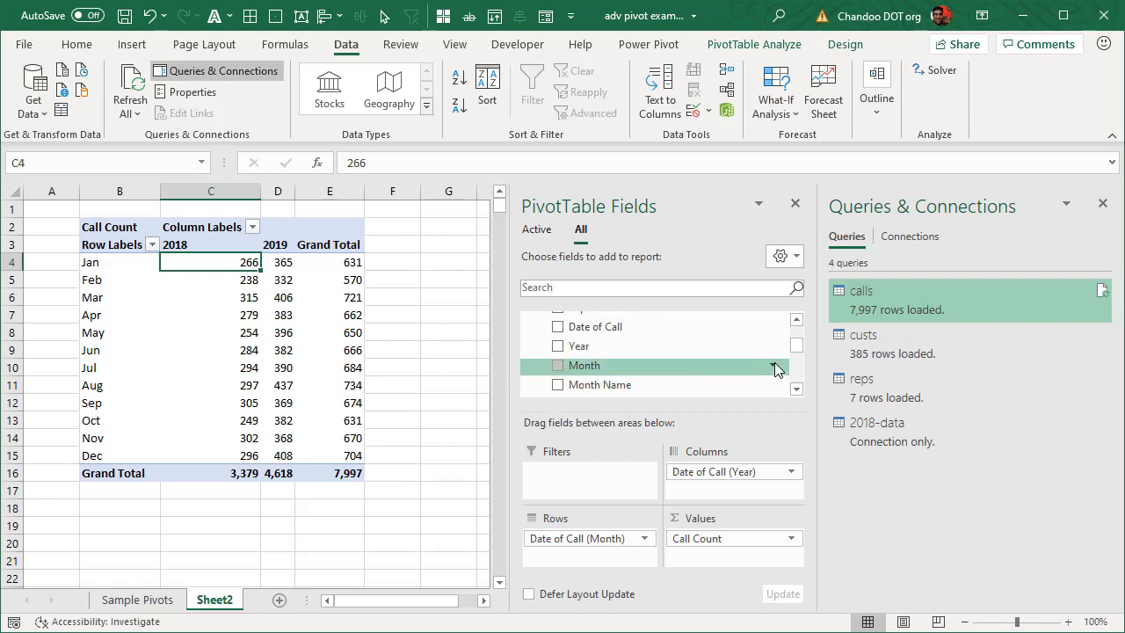
click(797, 389)
click(797, 389)
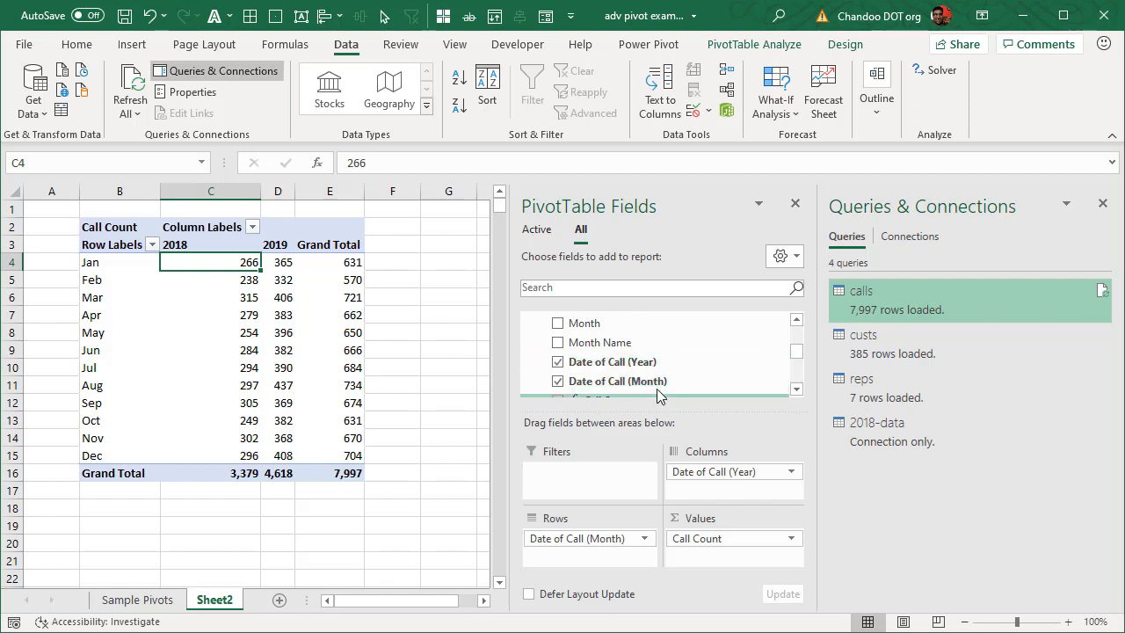
Ungroup the months in the pivot table and remove the Date of Call field from its rows
right_click(108, 288)
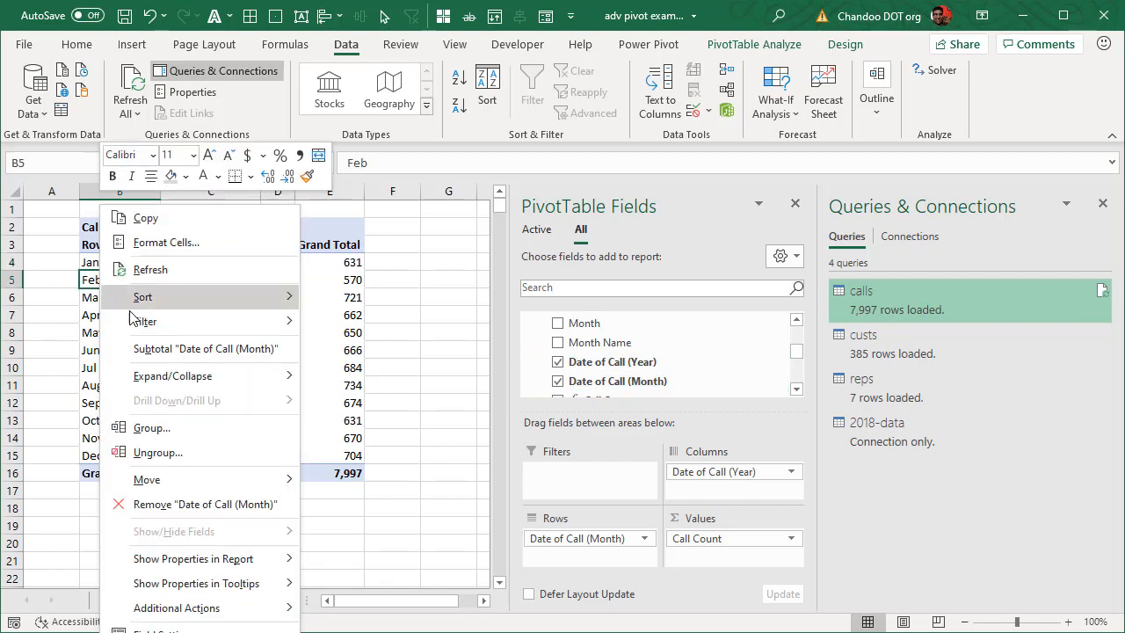
click(165, 446)
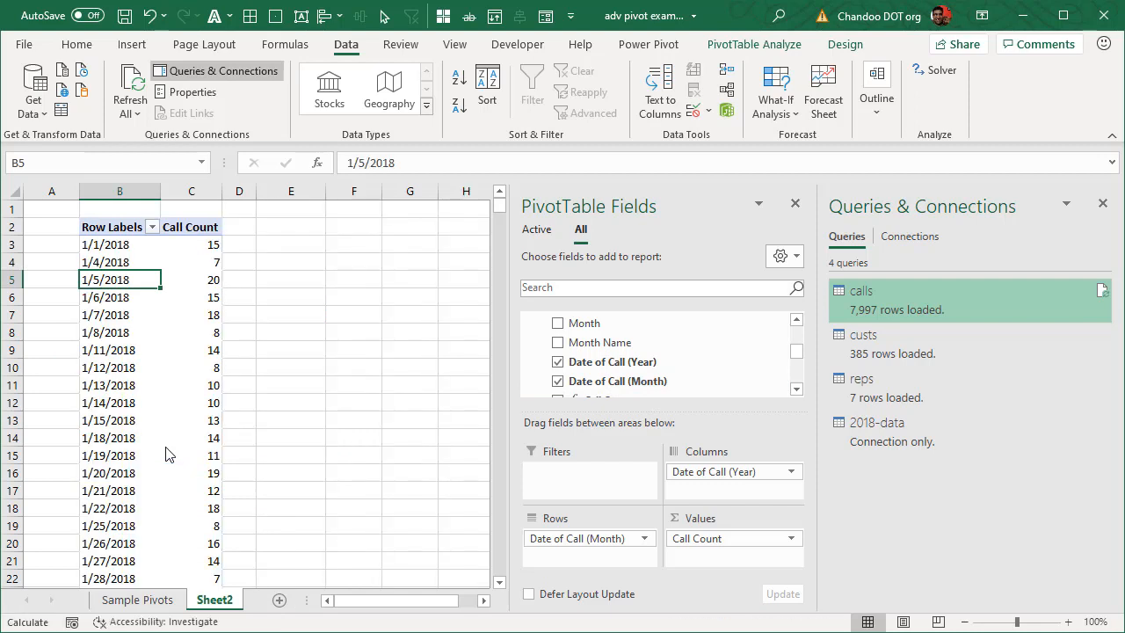
scroll(796, 388, down, 4)
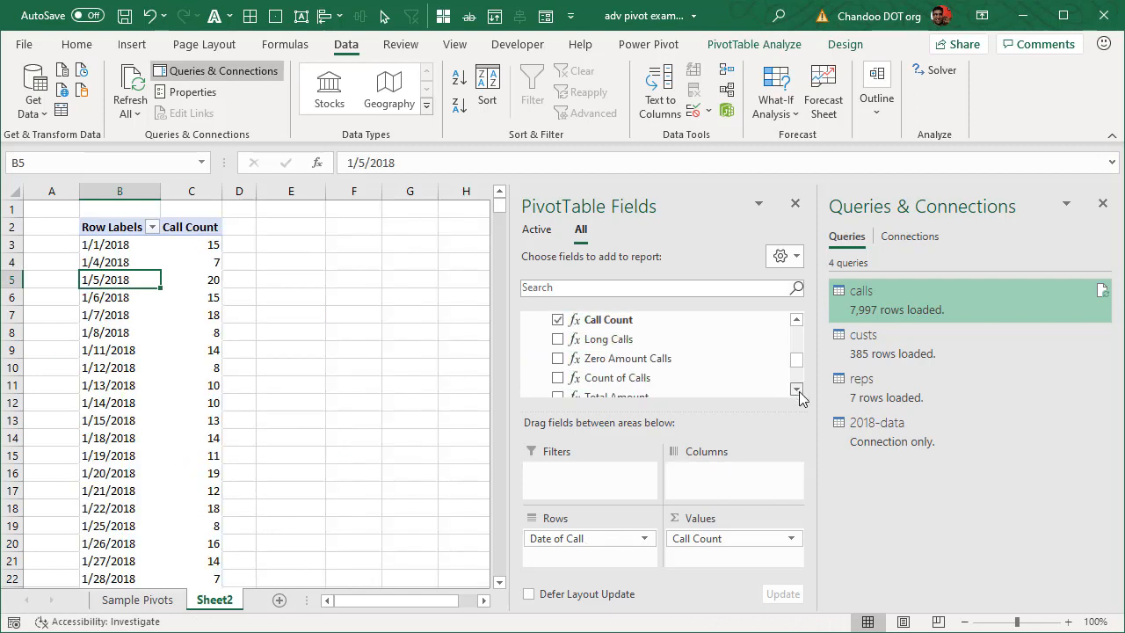
scroll(797, 373, down, 3)
scroll(798, 360, up, 6)
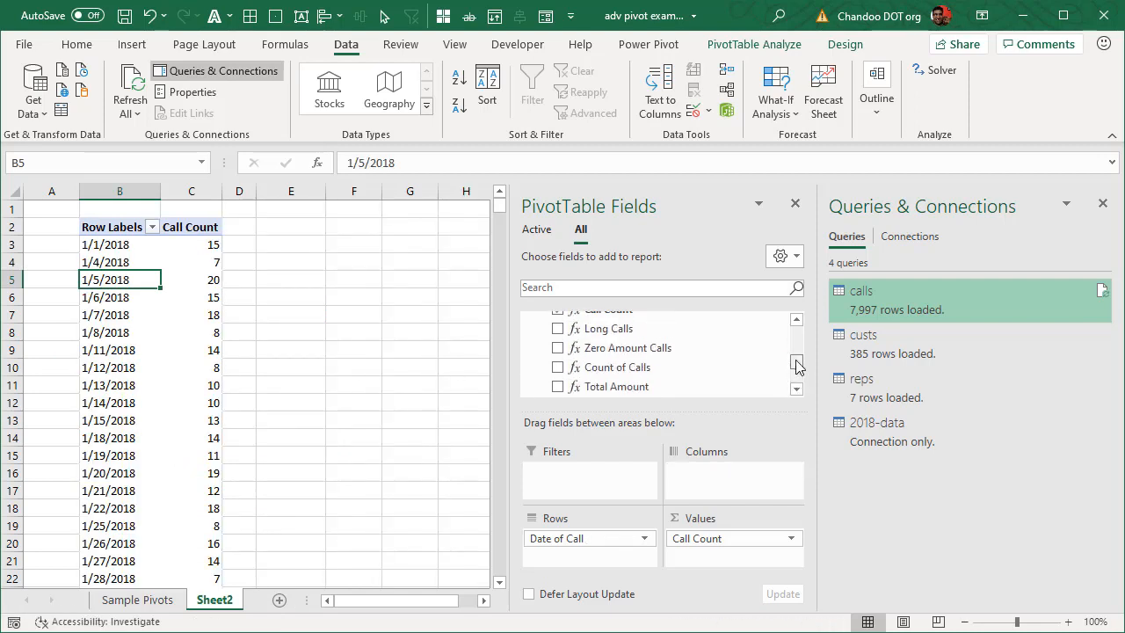
scroll(796, 351, up, 1)
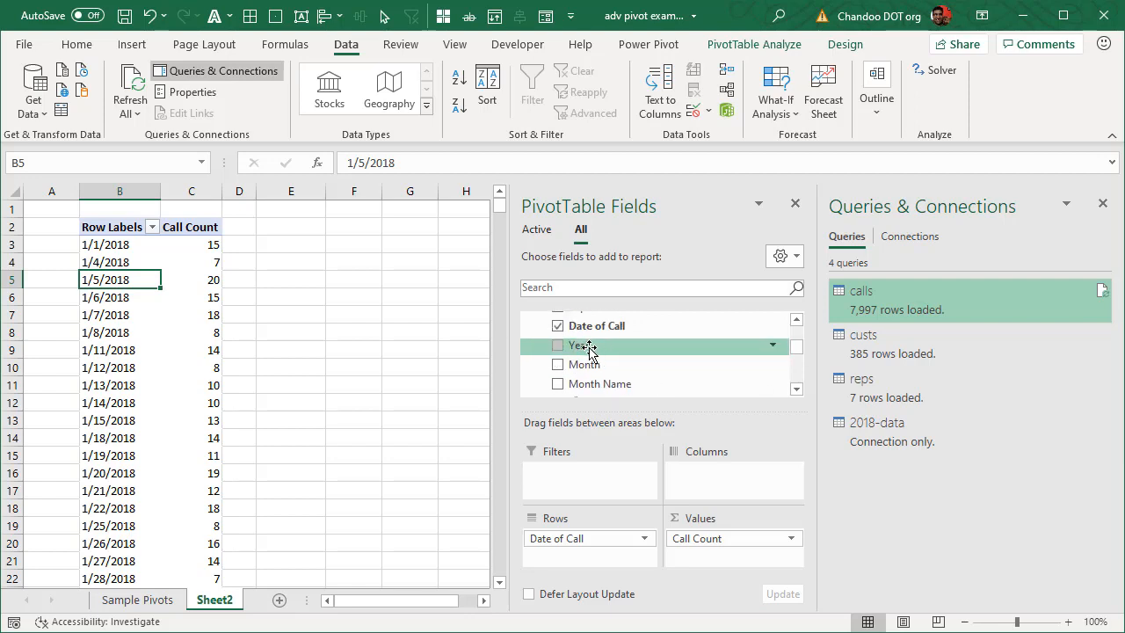
drag(576, 538, 404, 470)
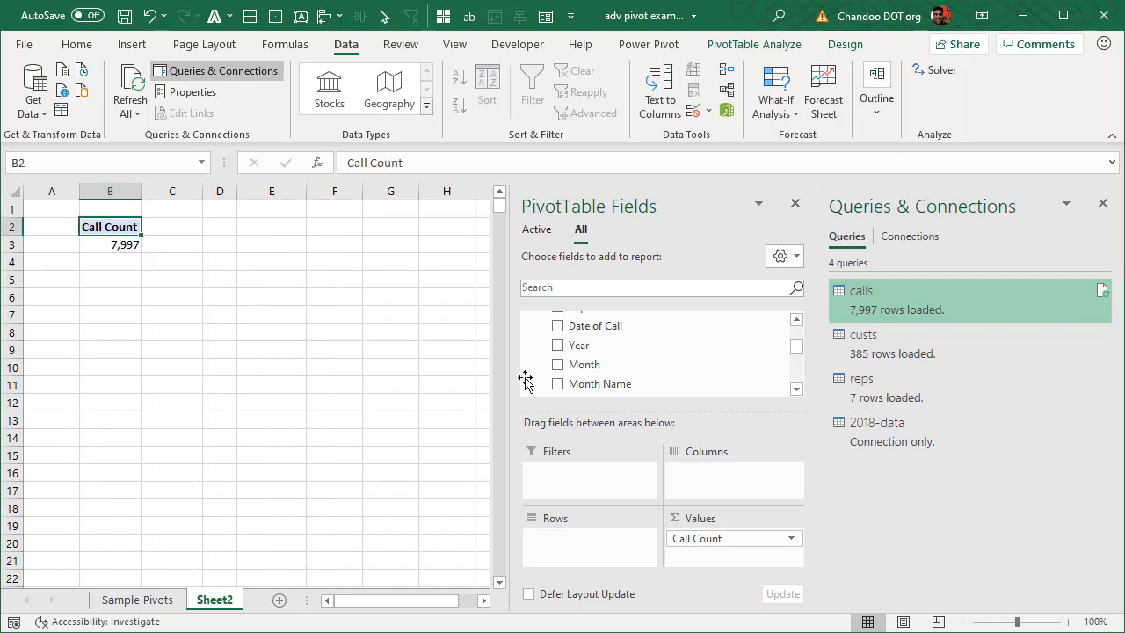
Lay out the pivot with Year in columns and Month Name in rows, sorting the month names in ascending order
drag(578, 351, 723, 474)
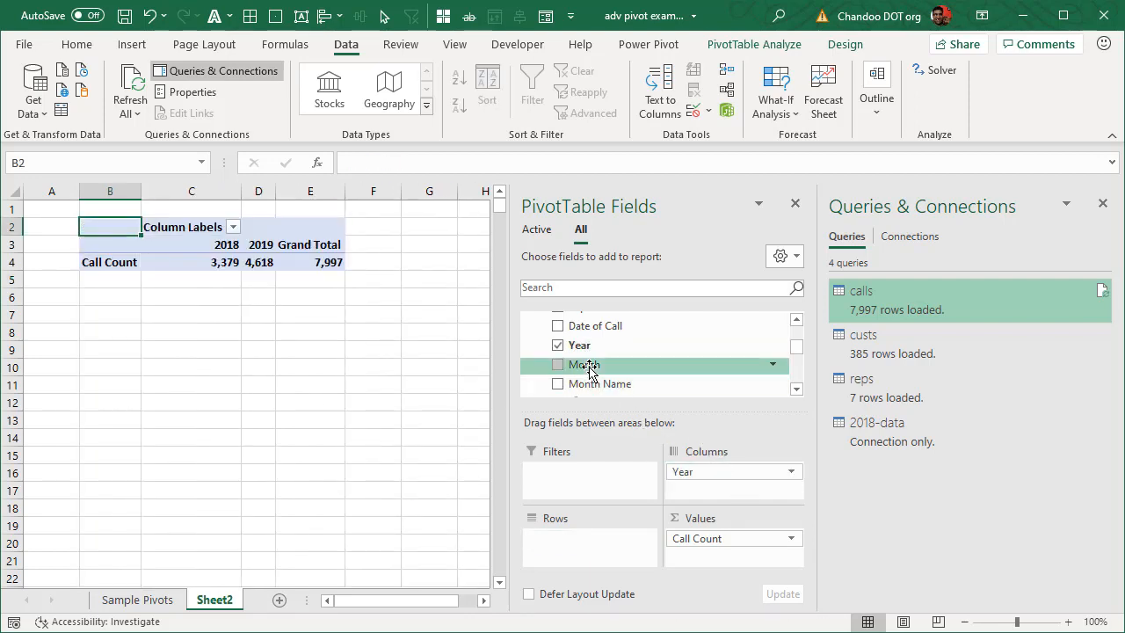
drag(592, 369, 577, 542)
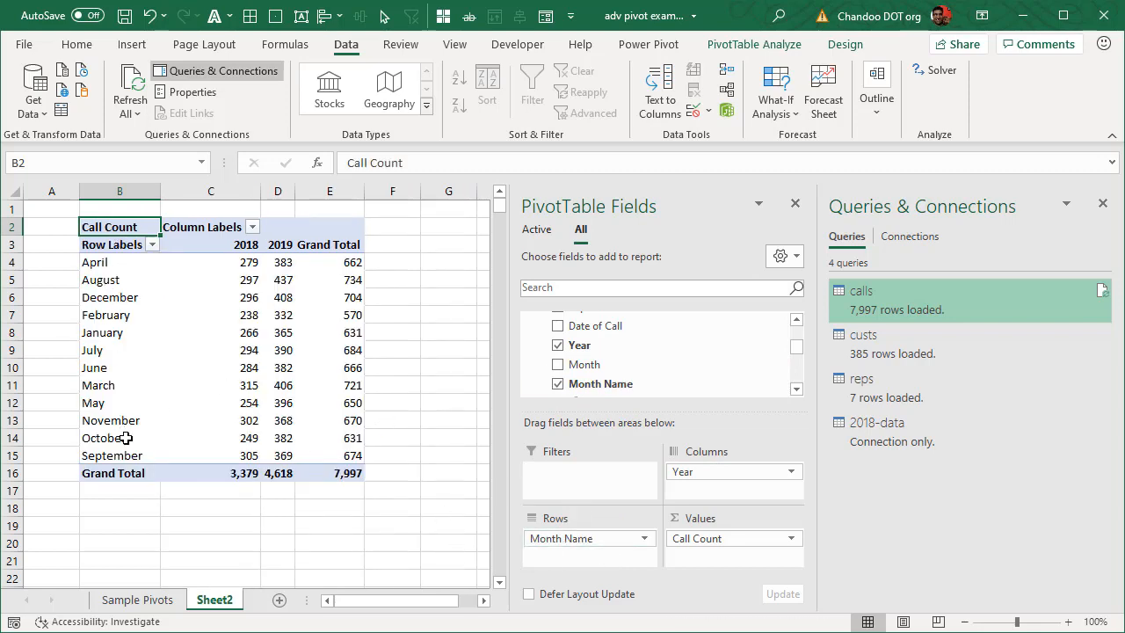
click(152, 244)
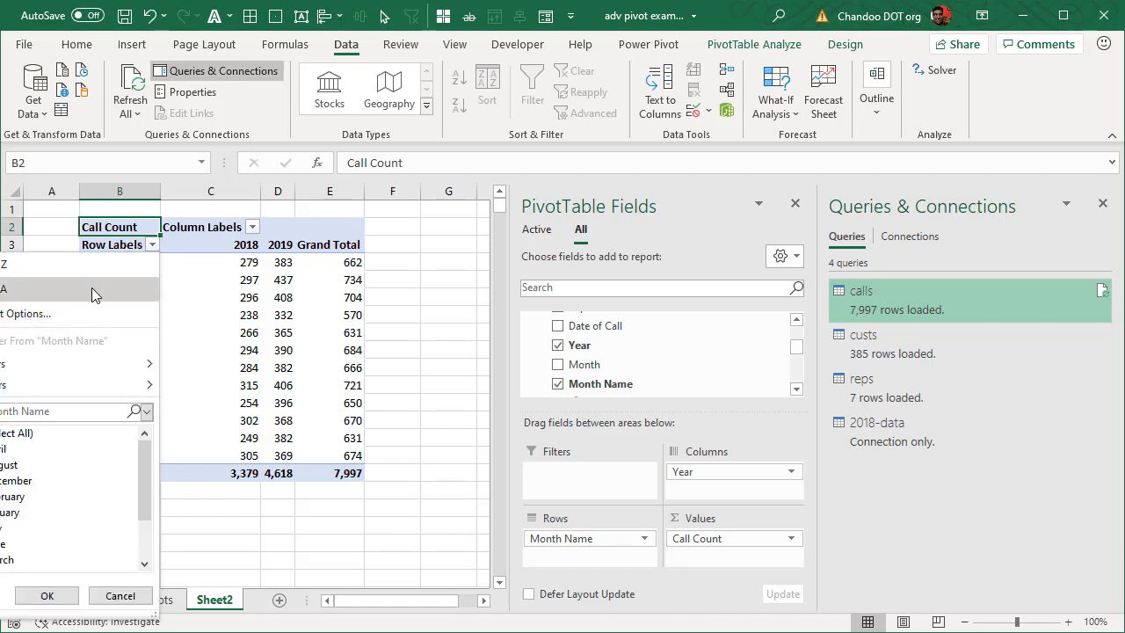
click(98, 266)
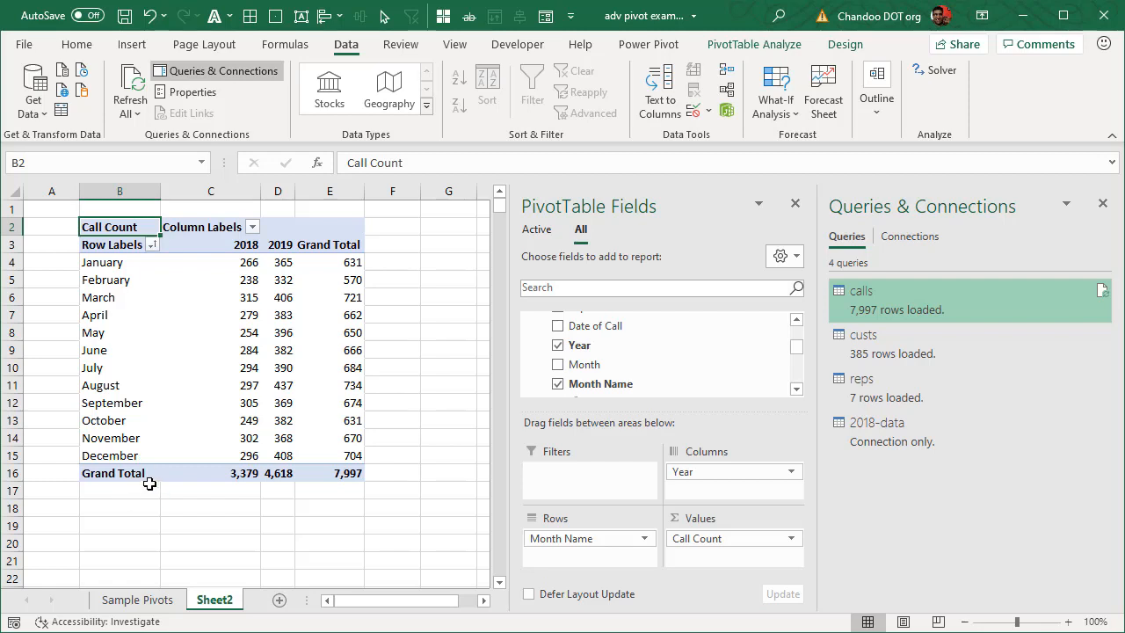
Rename Sheet2 as "Grouping demo"
double_click(214, 599)
text(Gr)
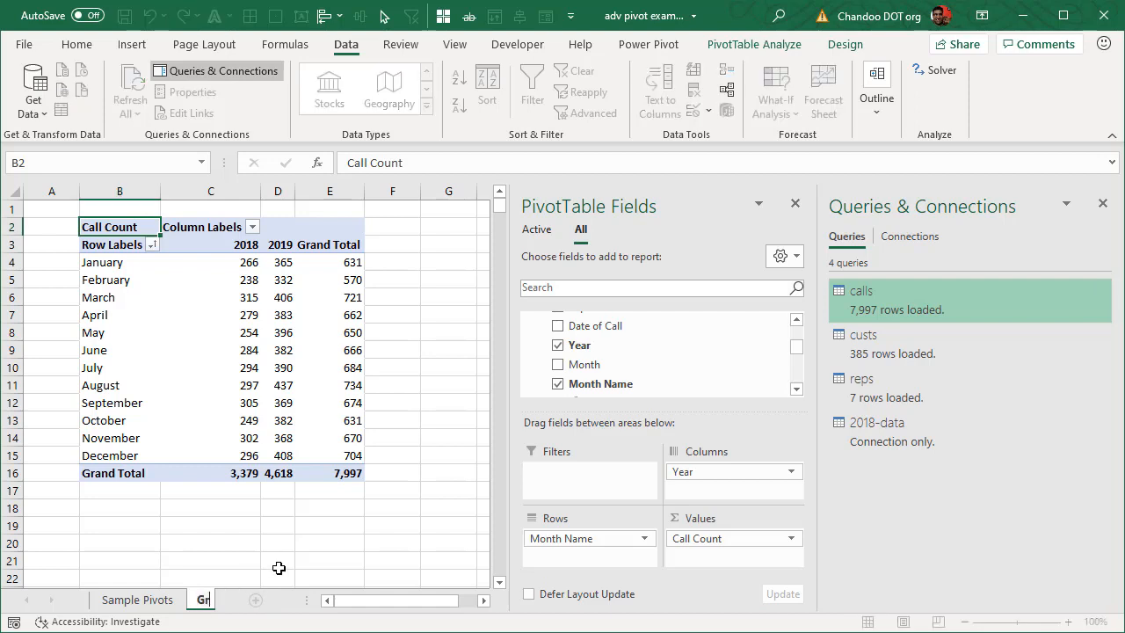
text(ouping demo)
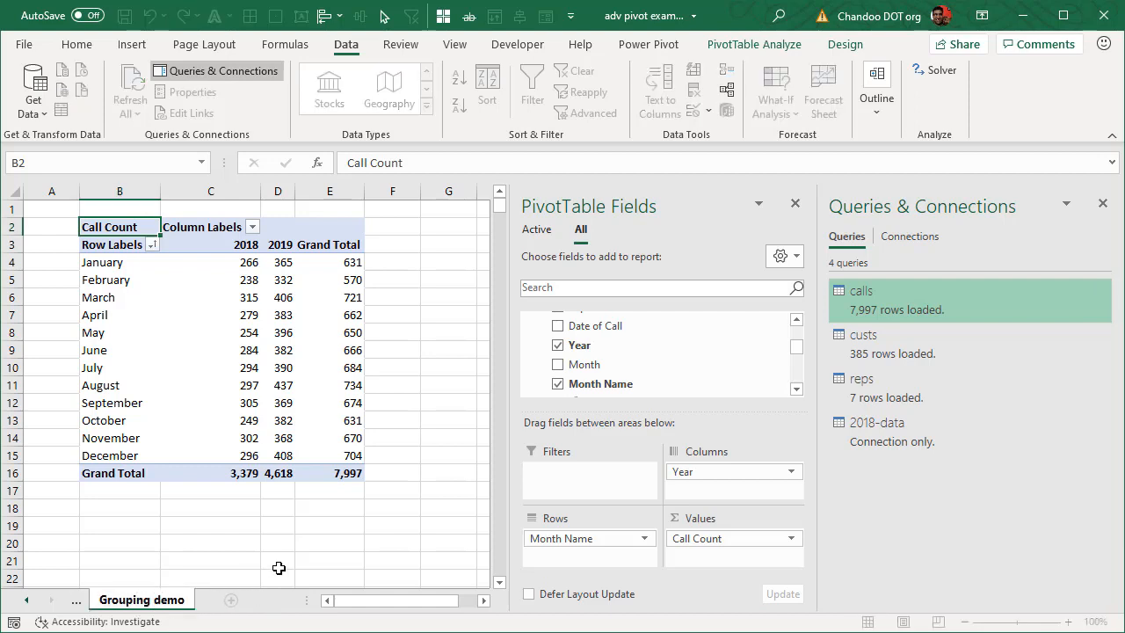
key(Return)
Insert a new pivot table at cell B31 of the Grouping demo sheet, based on the workbook's Data Model
click(115, 534)
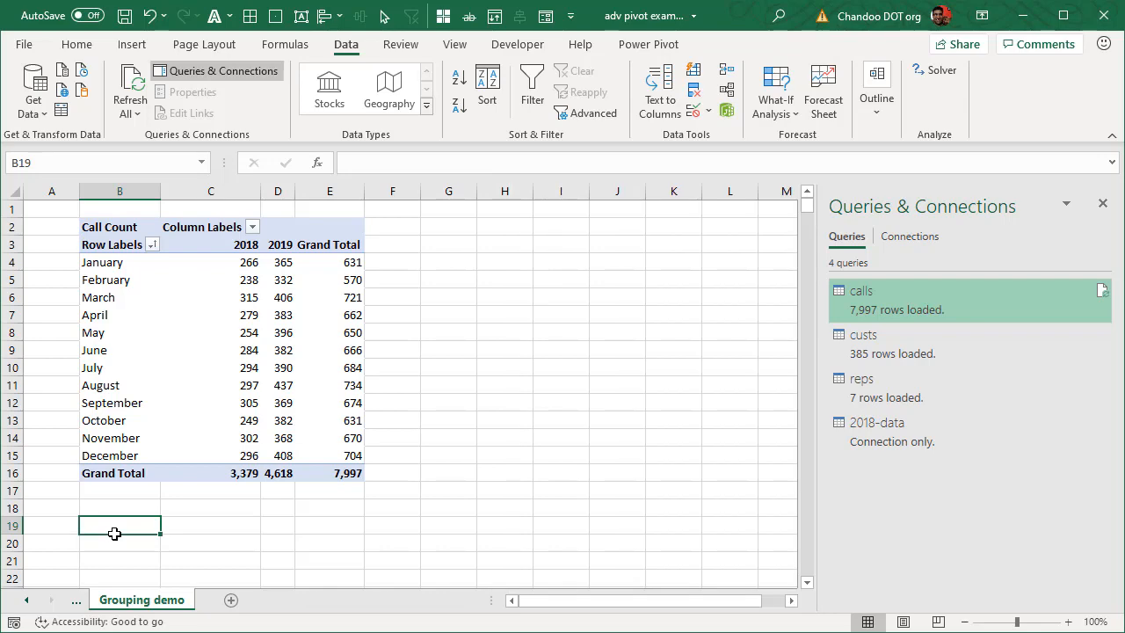
scroll(117, 531, down, 6)
click(120, 418)
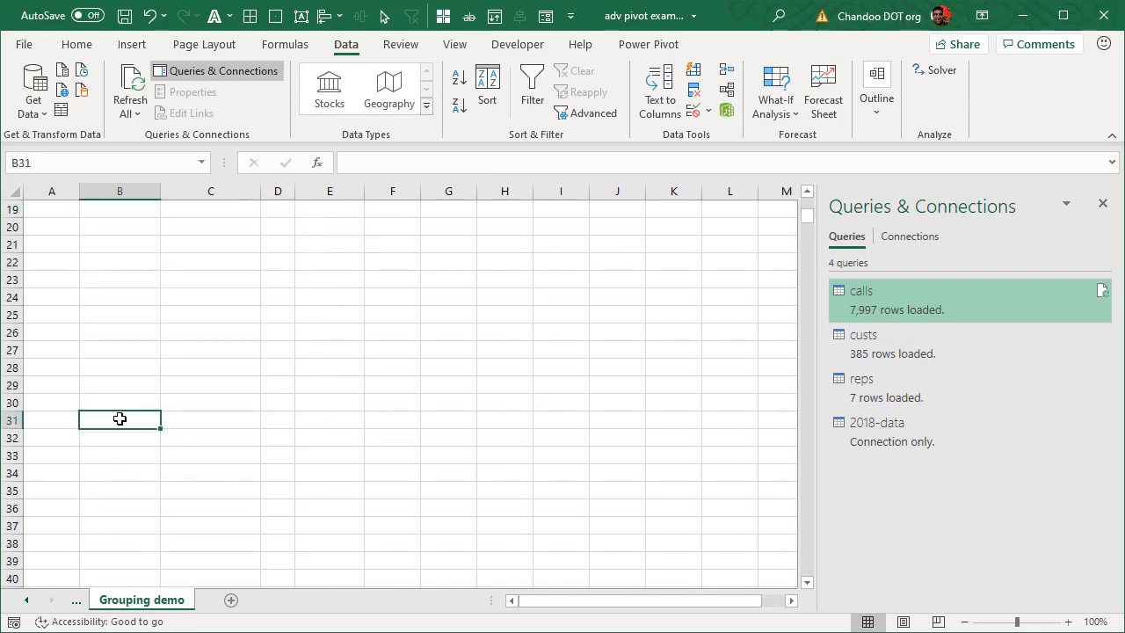
click(128, 44)
click(34, 83)
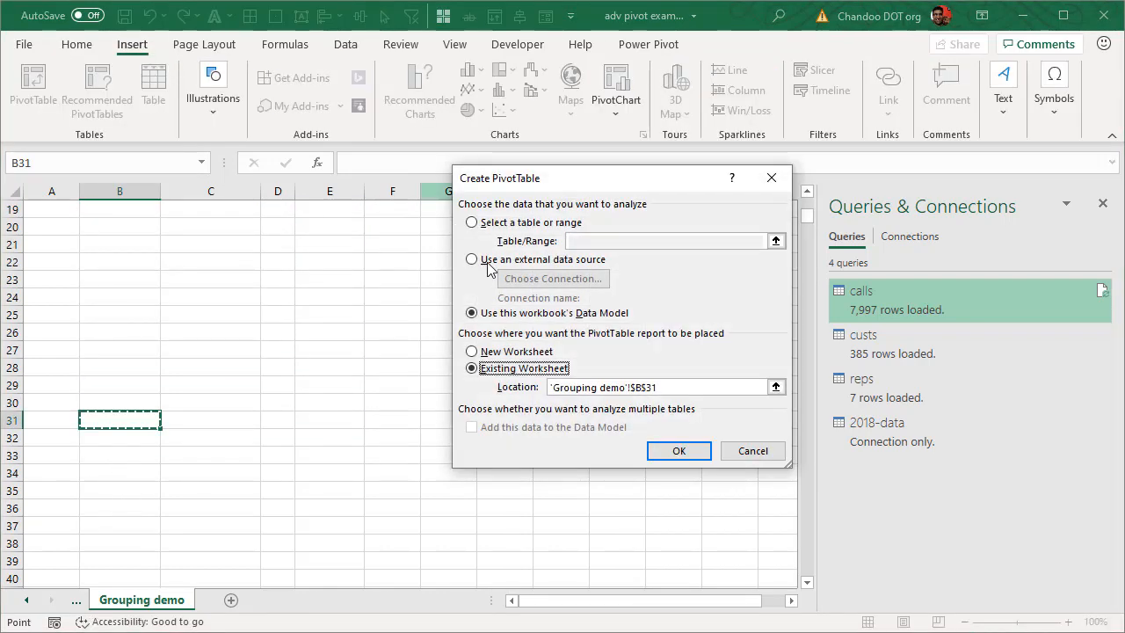
click(690, 452)
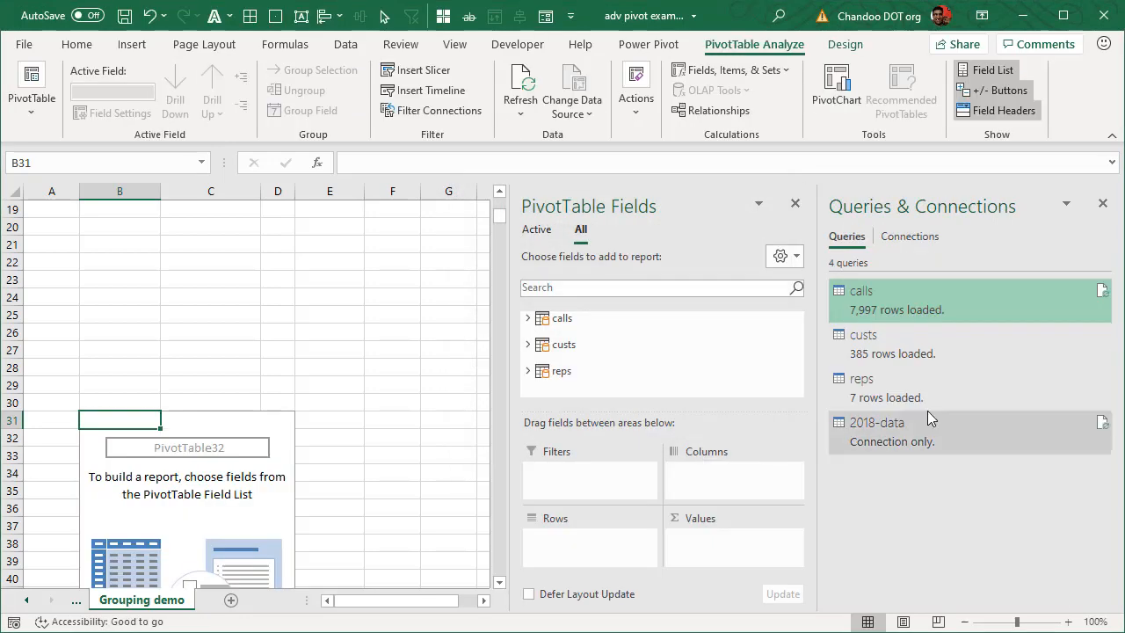
Put the custs table's Age field in the pivot rows and add the Zero Amount Calls measure as values
click(527, 344)
drag(577, 370, 595, 552)
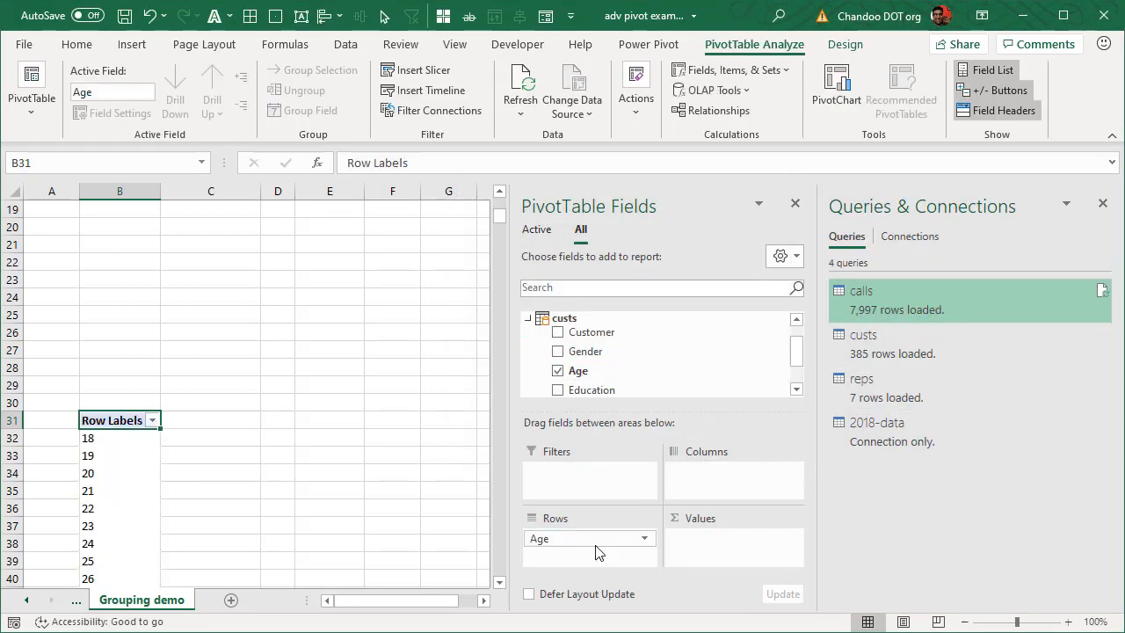
drag(798, 352, 708, 326)
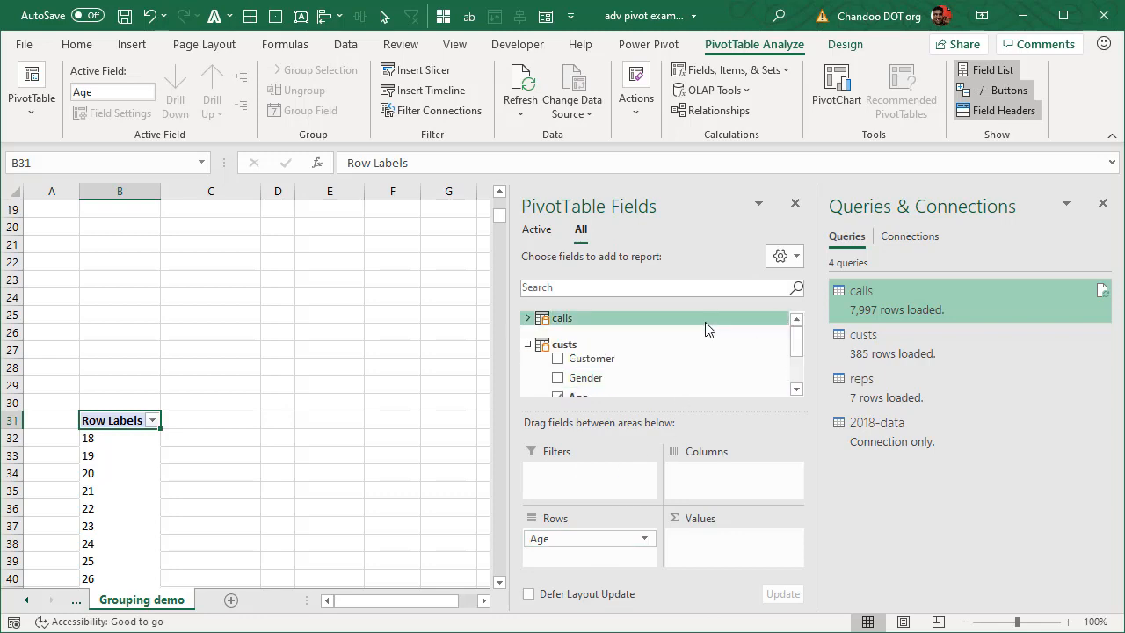
click(528, 320)
drag(797, 348, 795, 360)
click(557, 353)
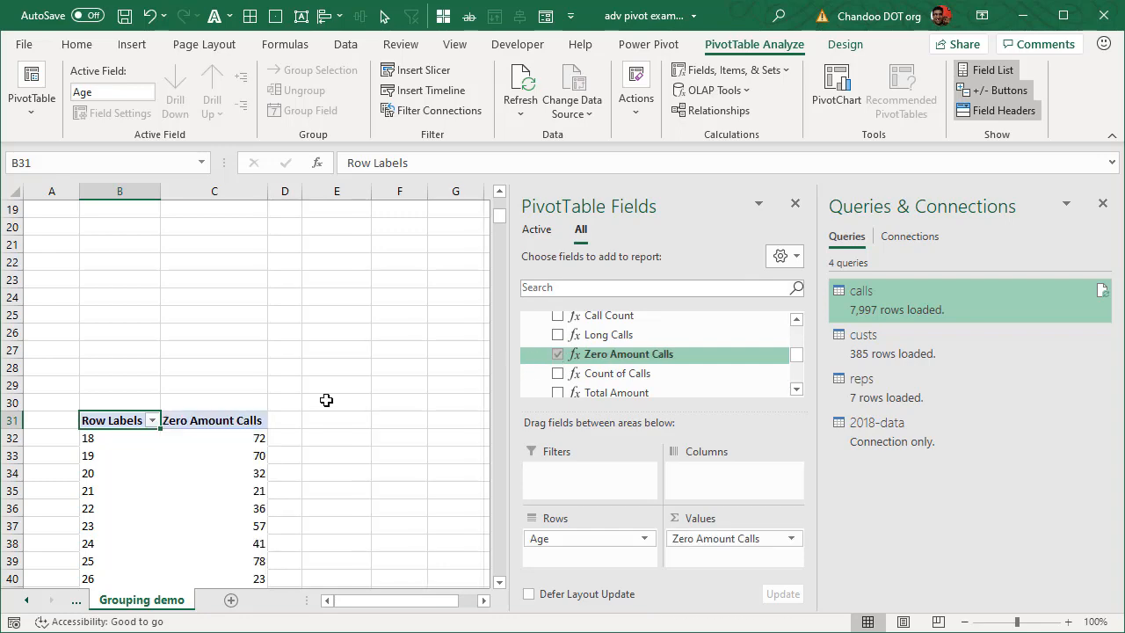
Look over the Zero Amount Calls values by age and reselect the pivot table
click(332, 372)
scroll(331, 372, down, 4)
scroll(331, 372, up, 2)
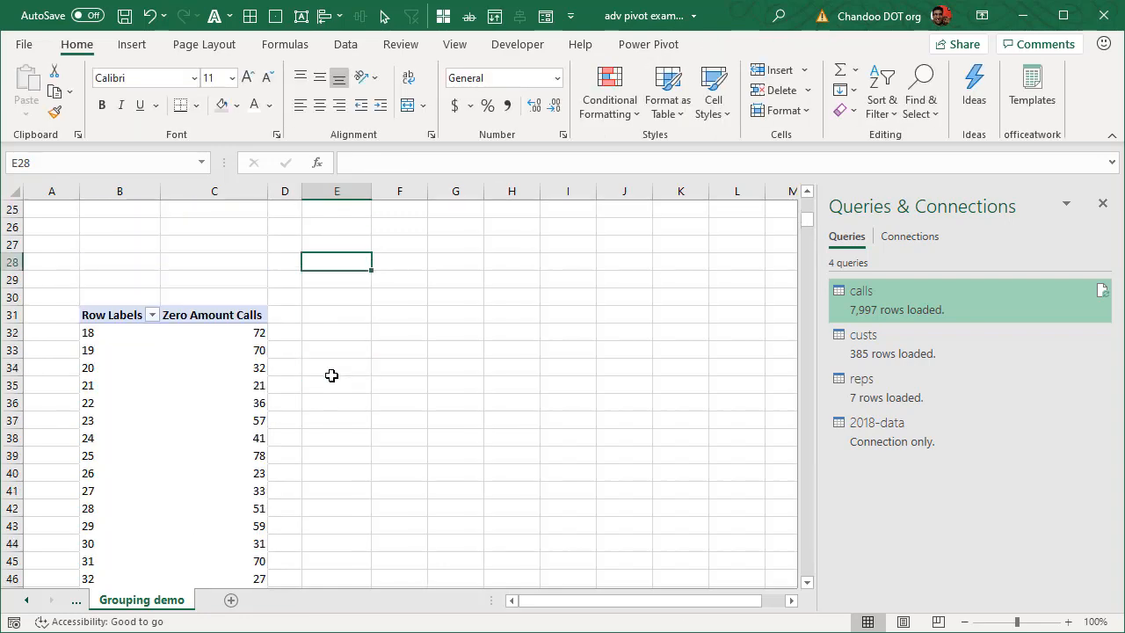
click(219, 366)
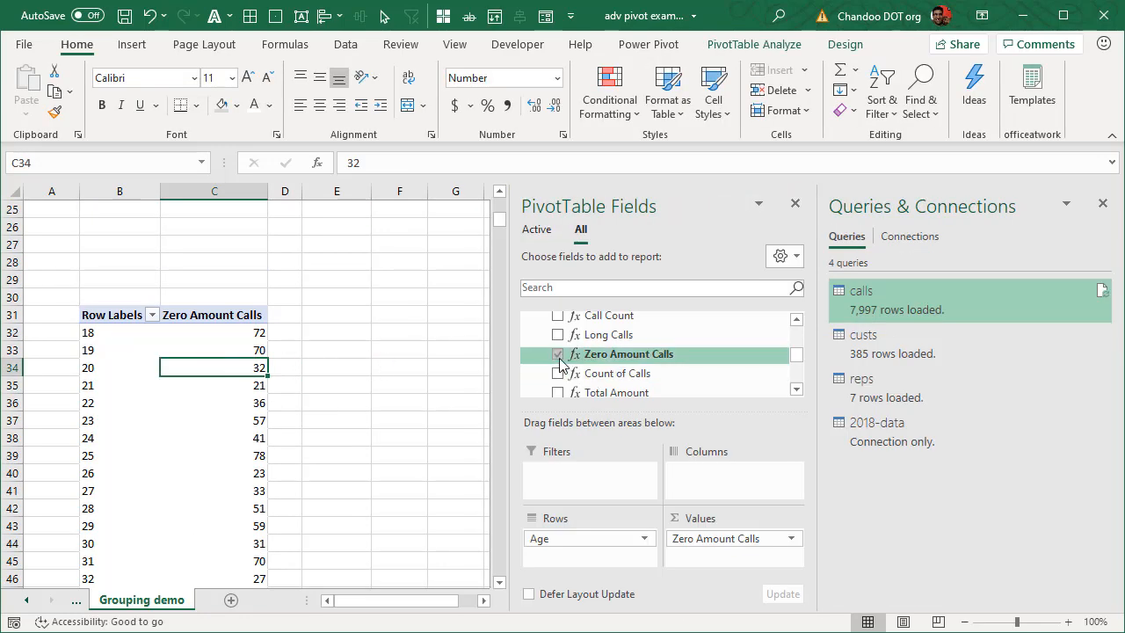
Replace the Zero Amount Calls measure with Call Count in the age pivot table's values
click(558, 353)
click(557, 314)
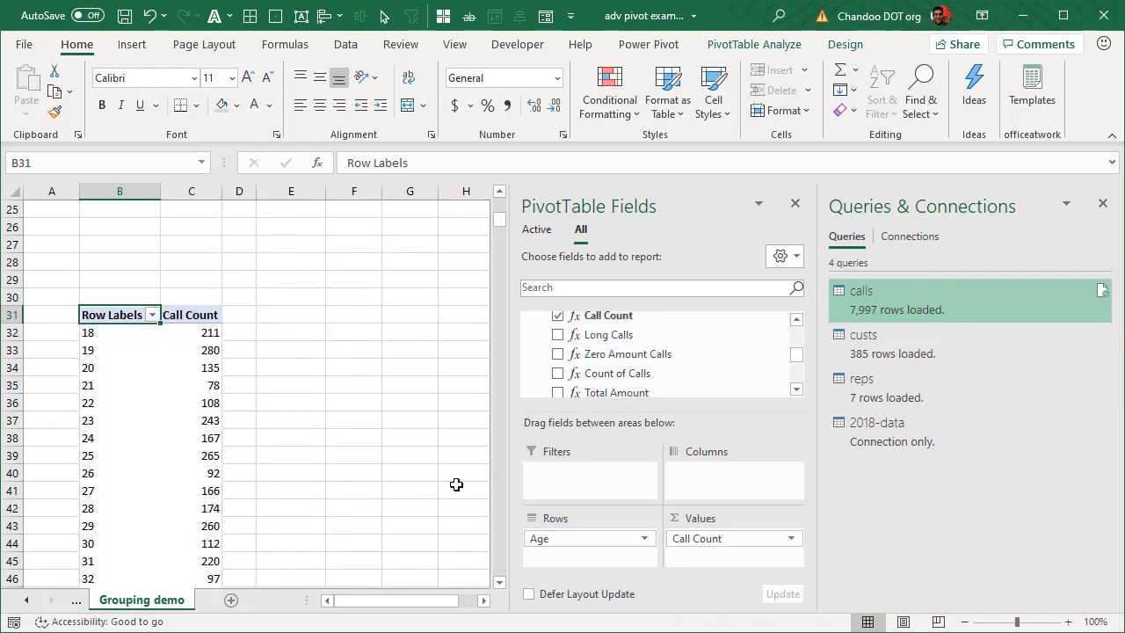
click(259, 349)
click(193, 332)
scroll(211, 377, down, 2)
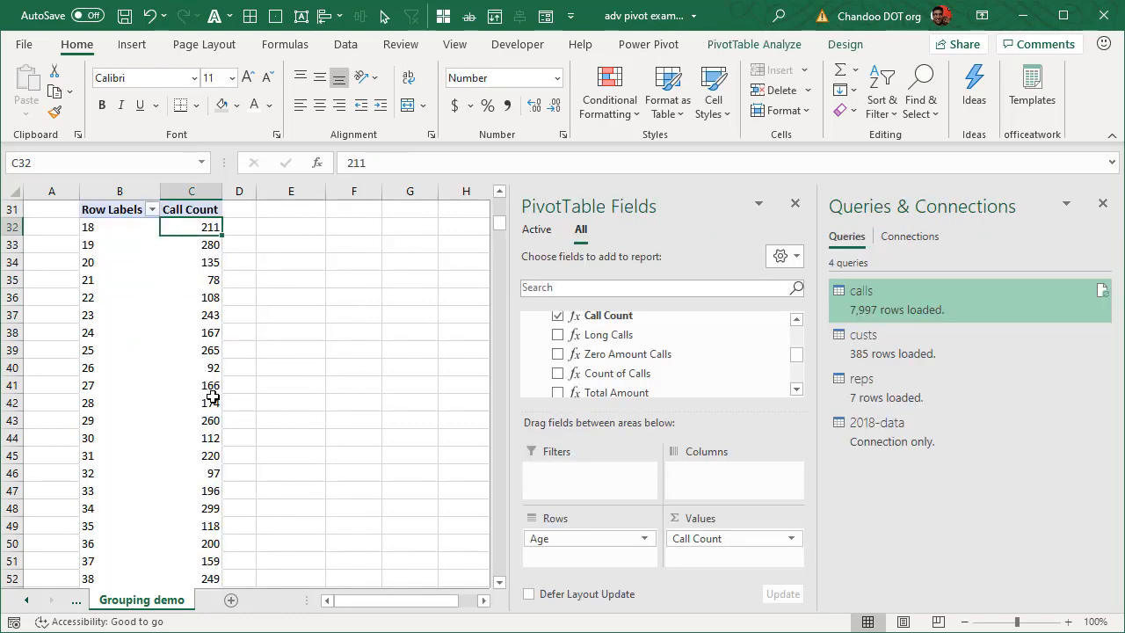
Try to group the pivot table's ages from the row label 18, and look over the age rows
right_click(124, 236)
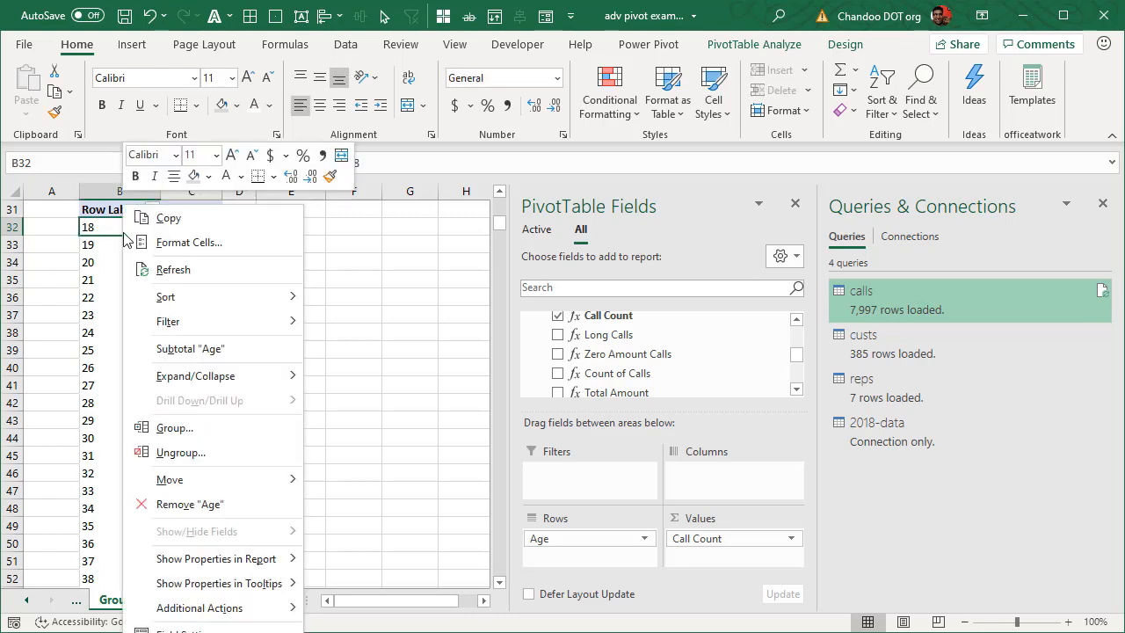
click(173, 428)
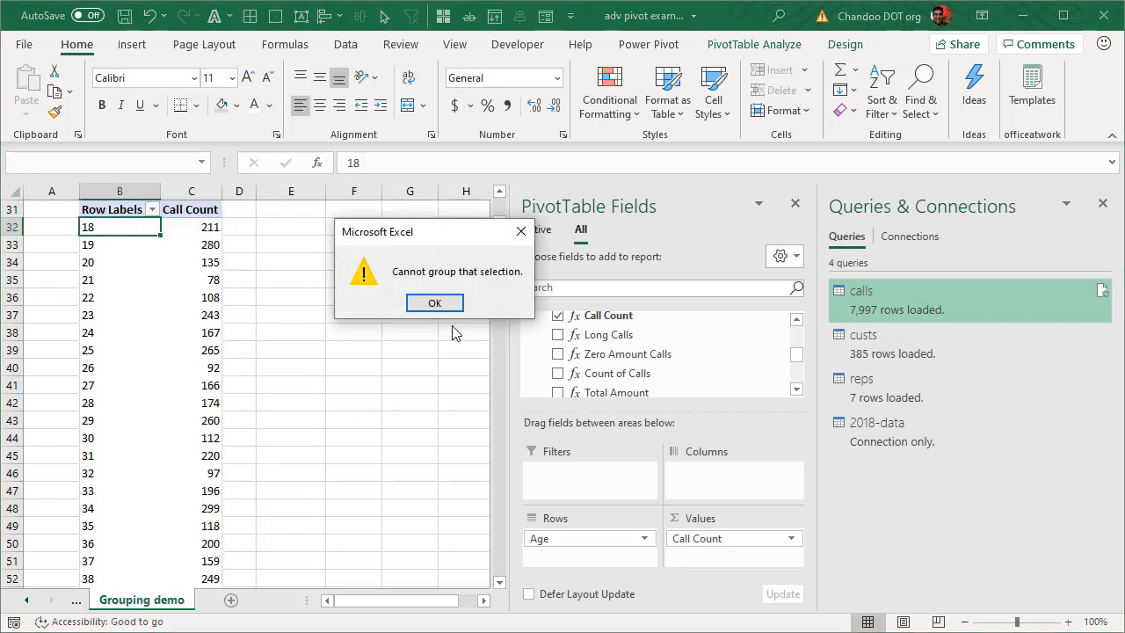
click(435, 303)
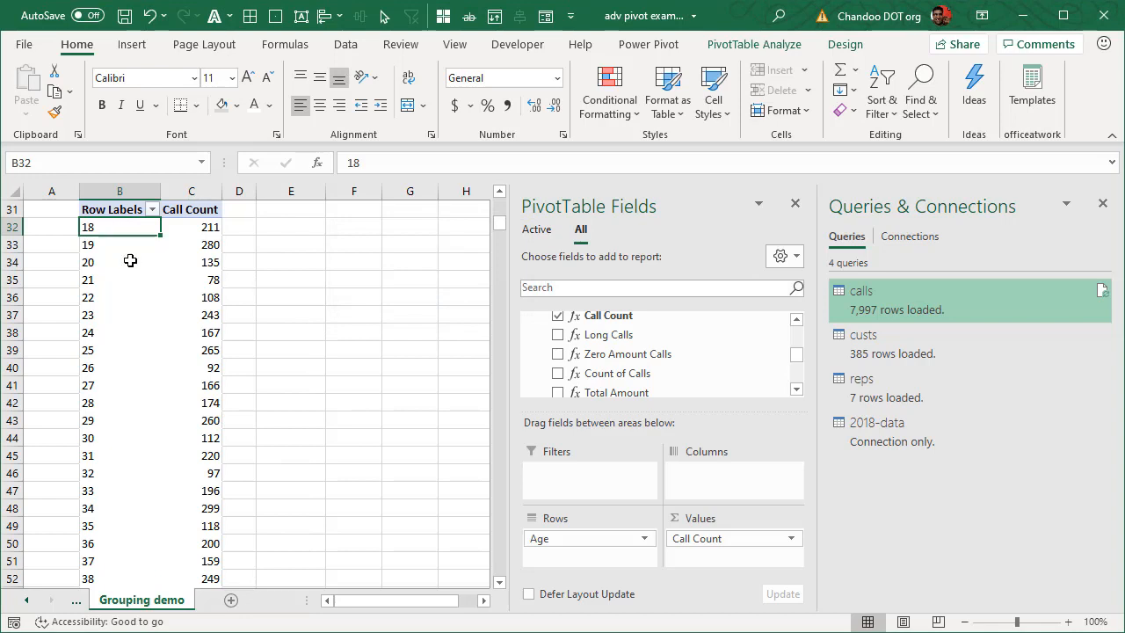
scroll(105, 383, down, 4)
scroll(108, 377, up, 6)
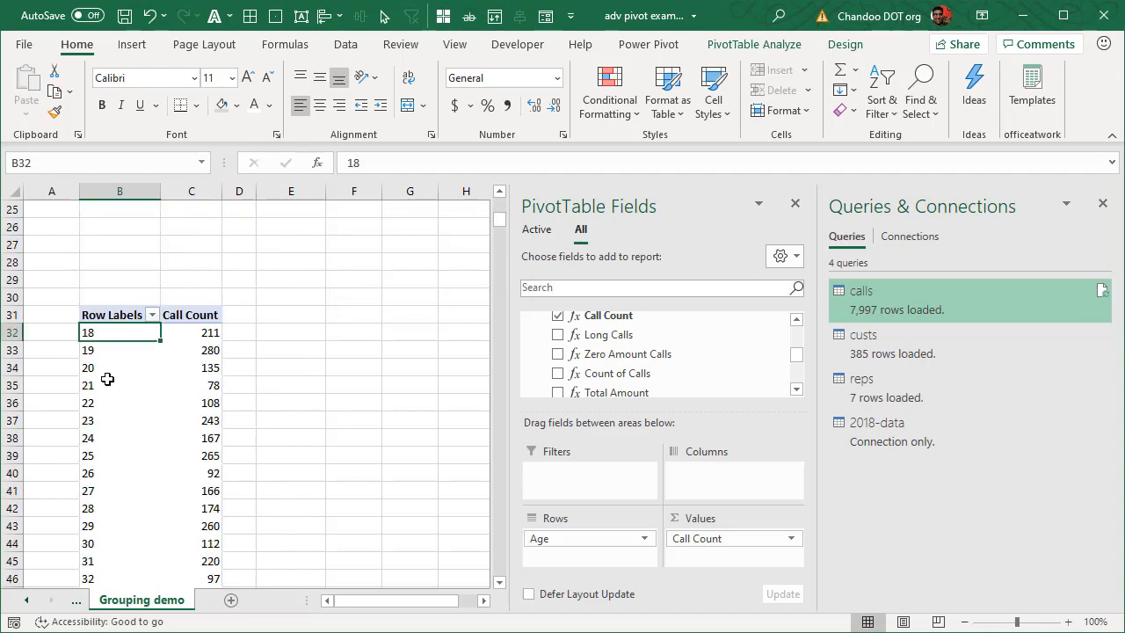
scroll(108, 377, down, 1)
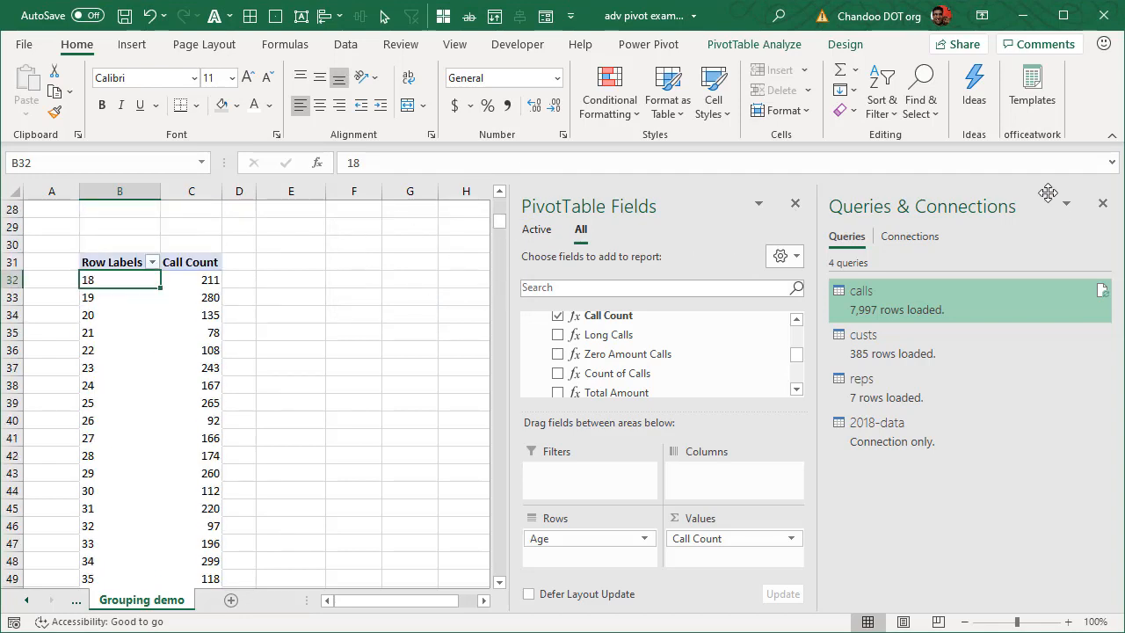
Close the Queries & Connections pane and retry grouping from the single row label 18
click(1101, 203)
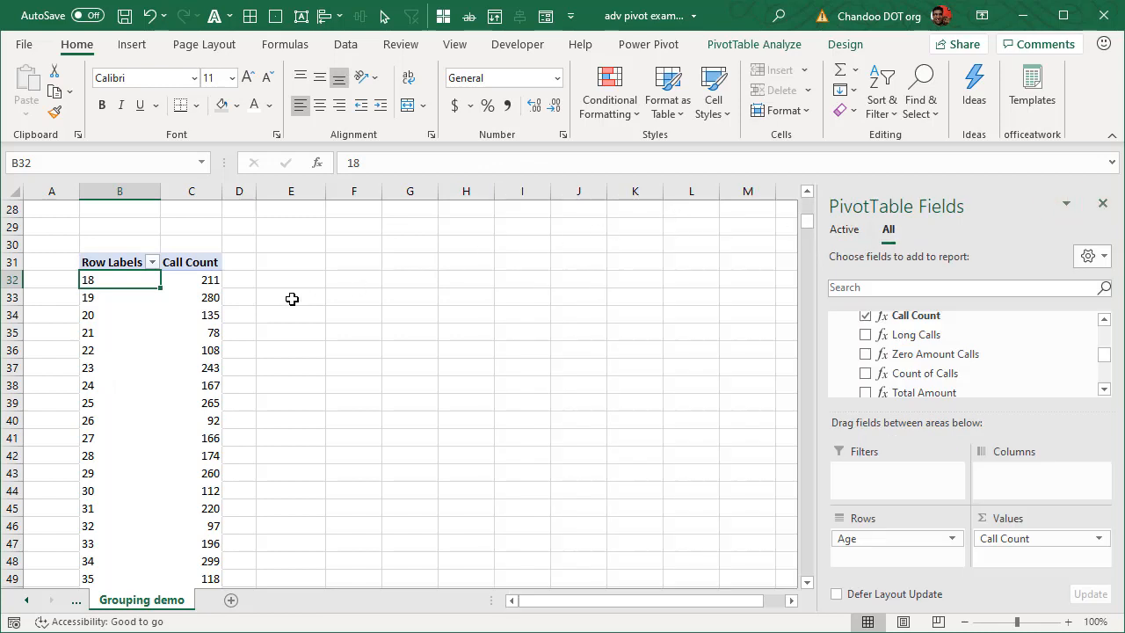
right_click(115, 290)
click(195, 14)
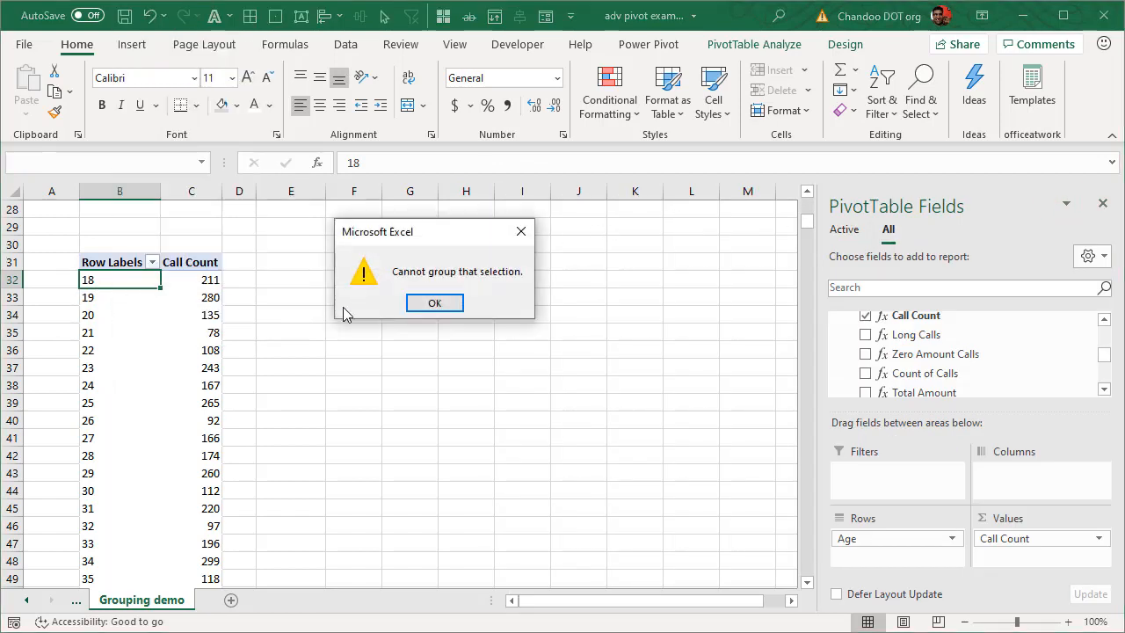
click(434, 302)
Try to group the selected row labels 18 to 25, and deselect the pivot table
drag(146, 283, 150, 396)
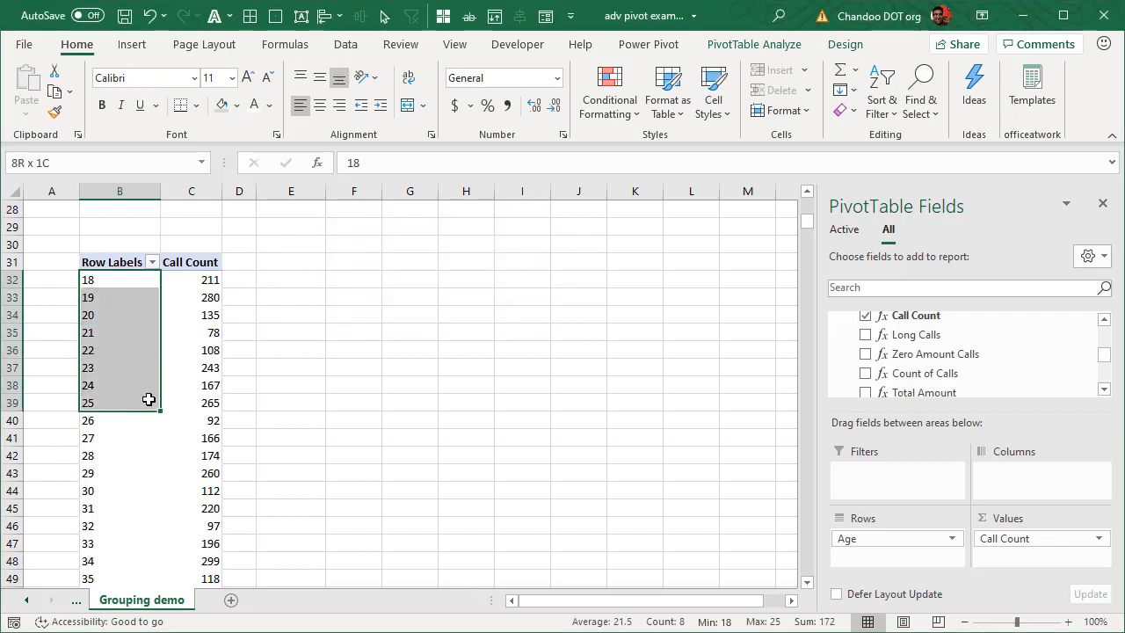
right_click(150, 396)
click(246, 145)
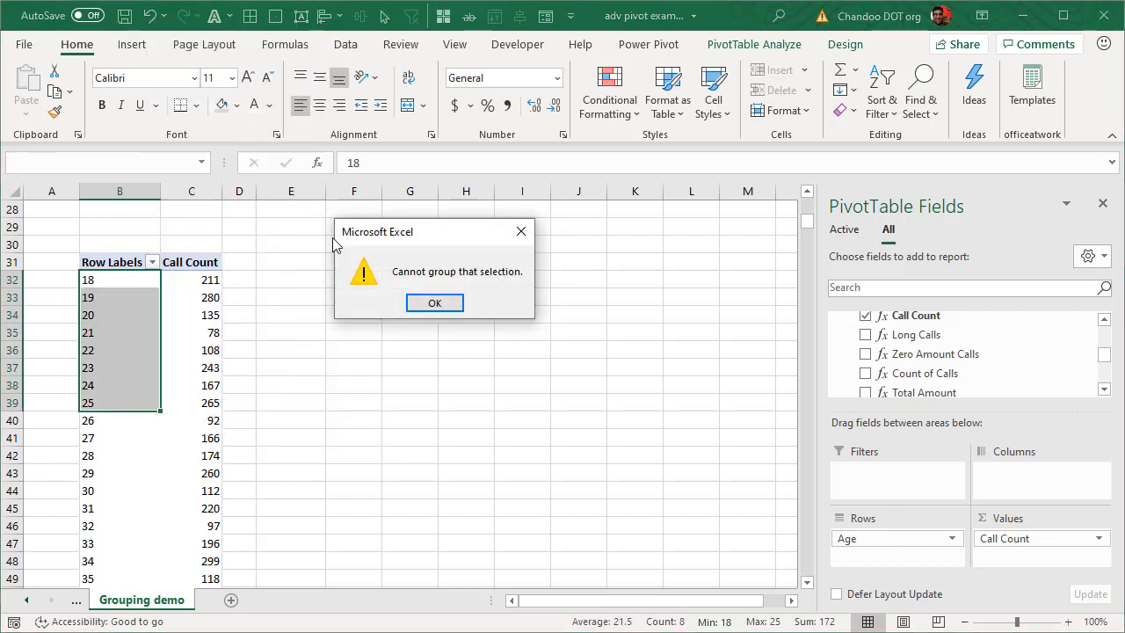
click(431, 301)
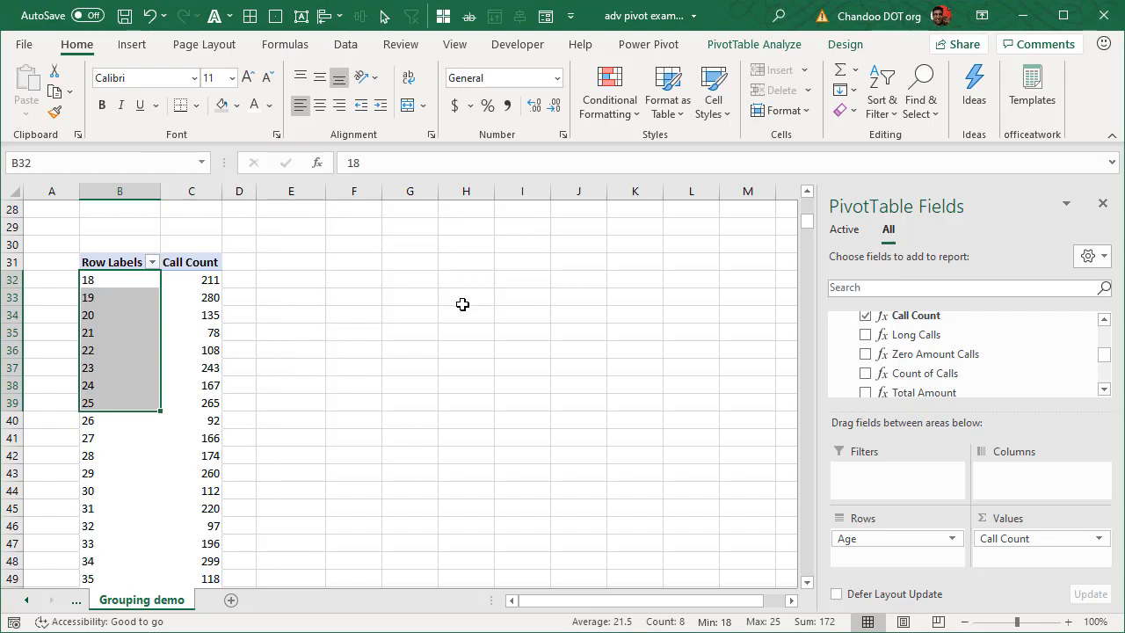
click(409, 316)
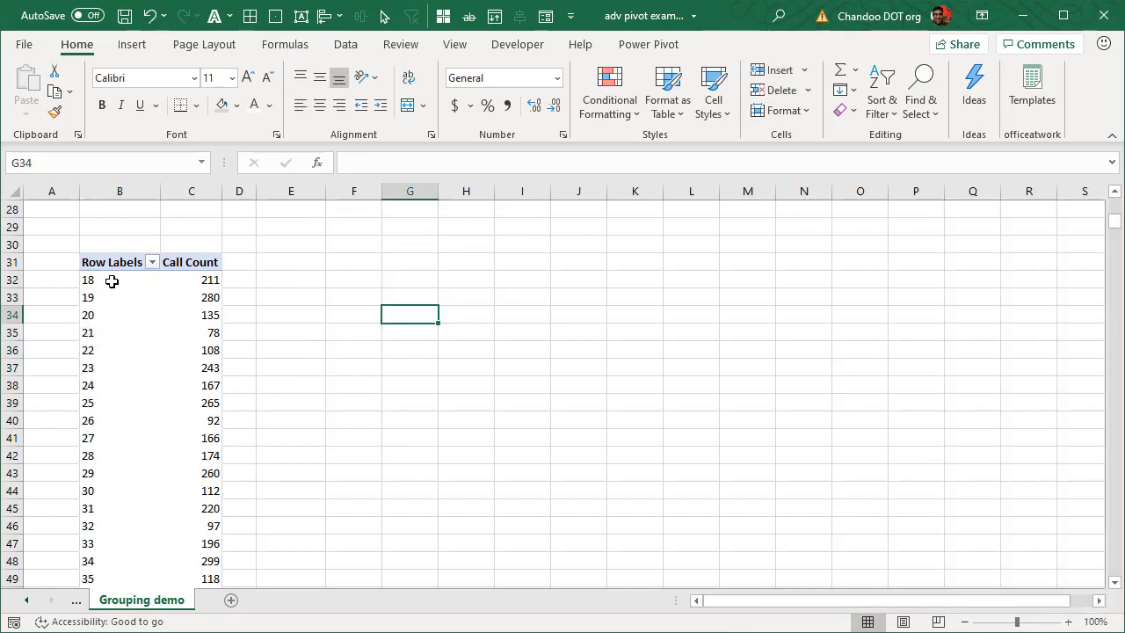
Reopen the Queries & Connections pane and open the custs query for editing in Power Query Editor
drag(111, 282, 159, 426)
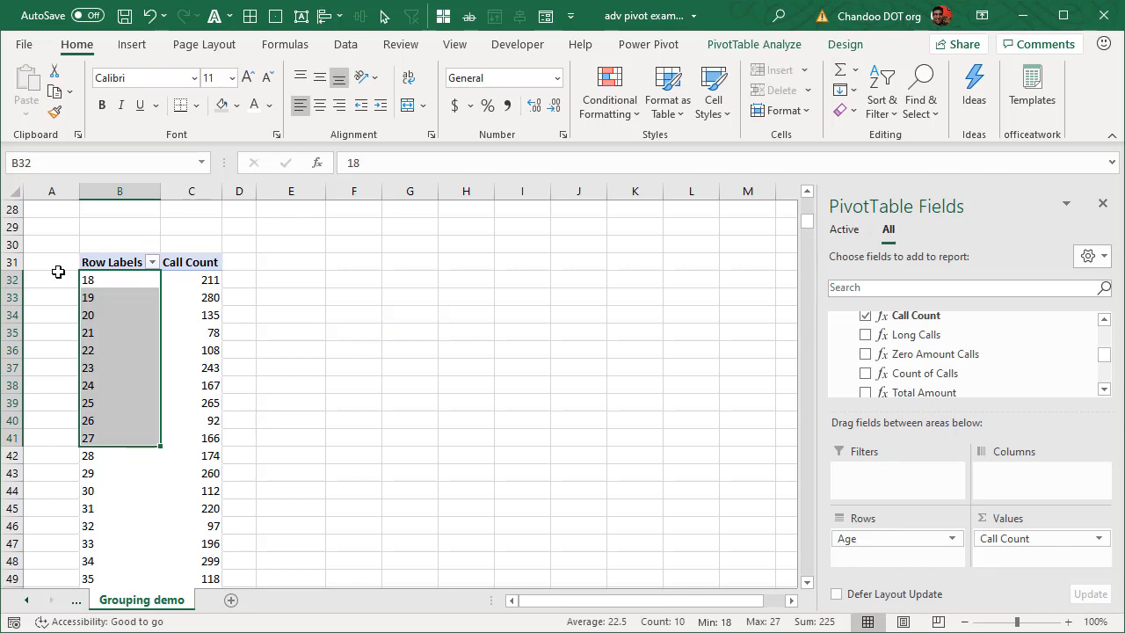
click(342, 44)
click(211, 75)
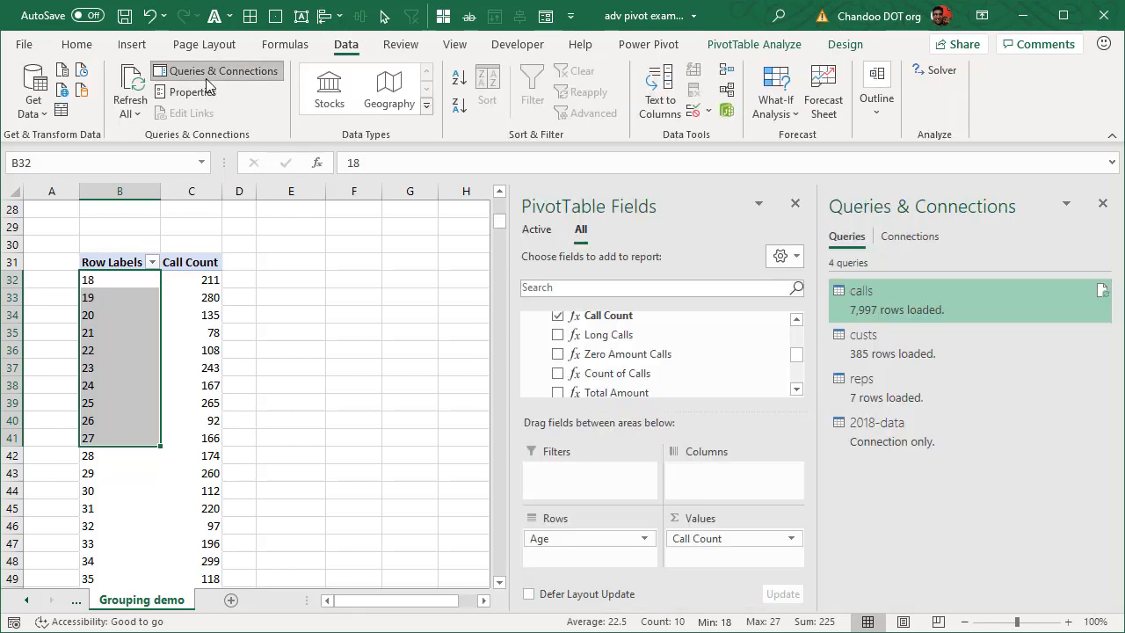
right_click(903, 347)
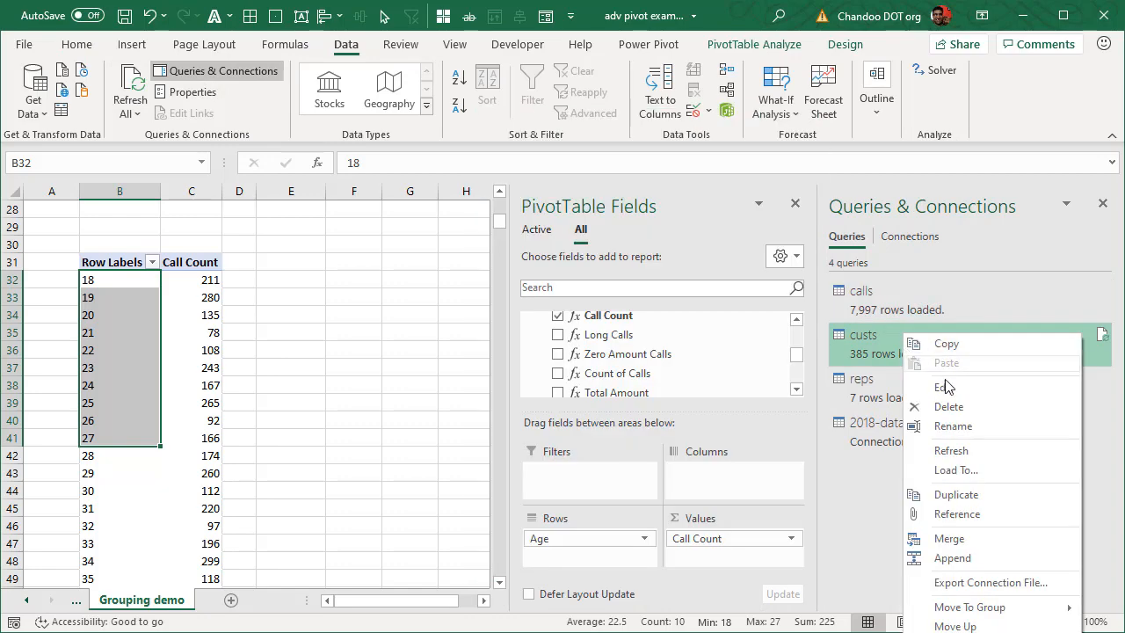
click(969, 388)
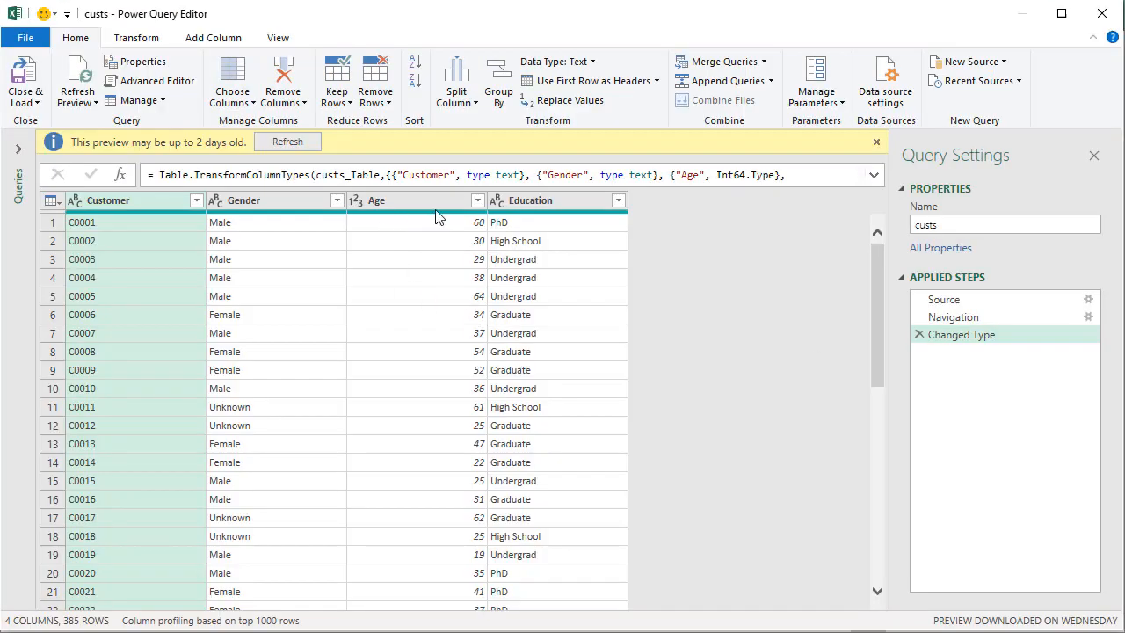
Select the custs query's Age column, look over its values and dismiss the outdated-preview notice
click(439, 202)
scroll(542, 462, down, 9)
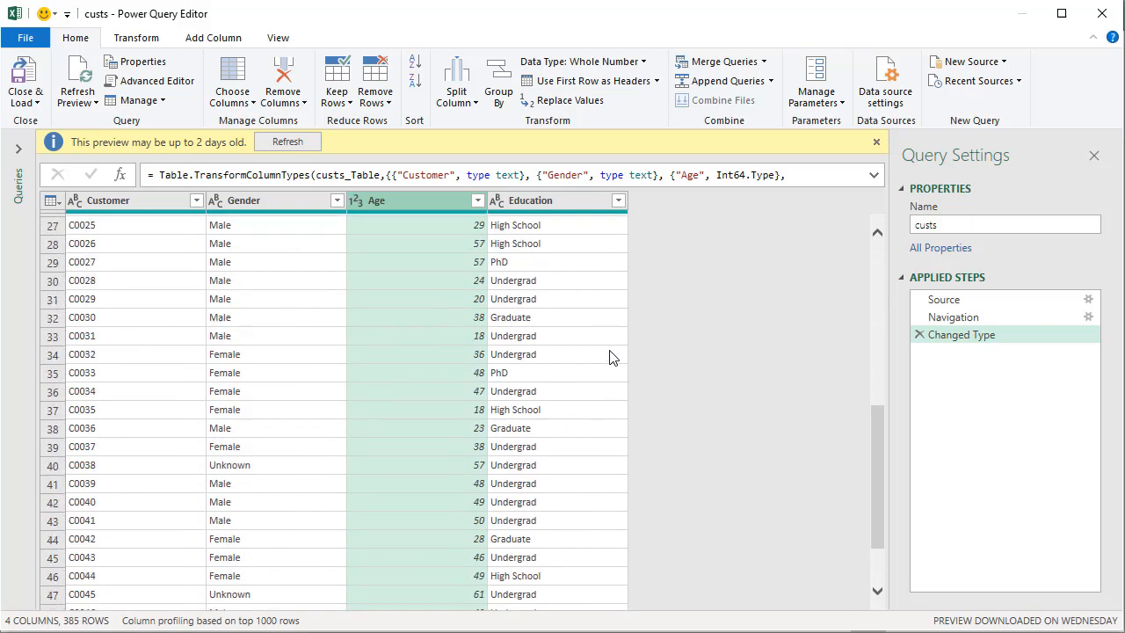
scroll(610, 356, up, 9)
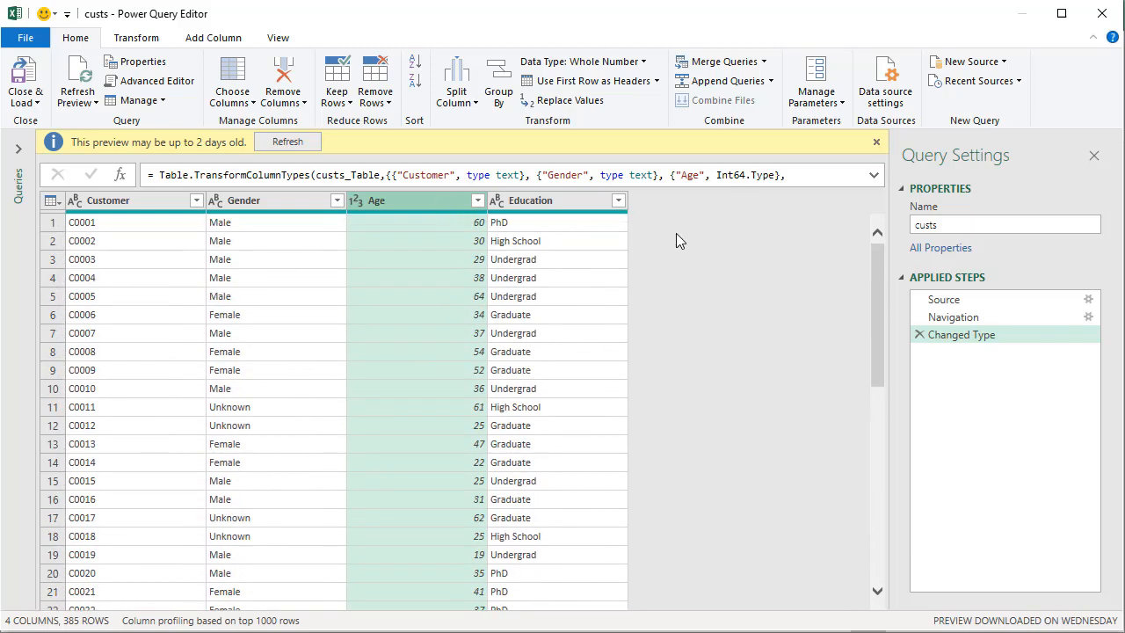
click(216, 38)
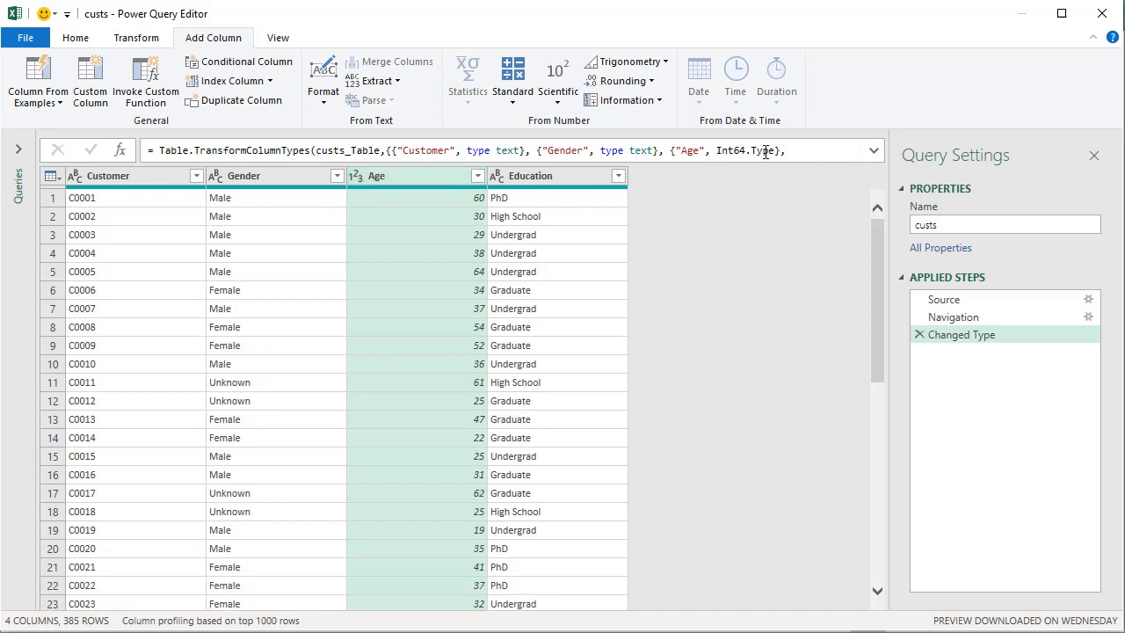
click(876, 142)
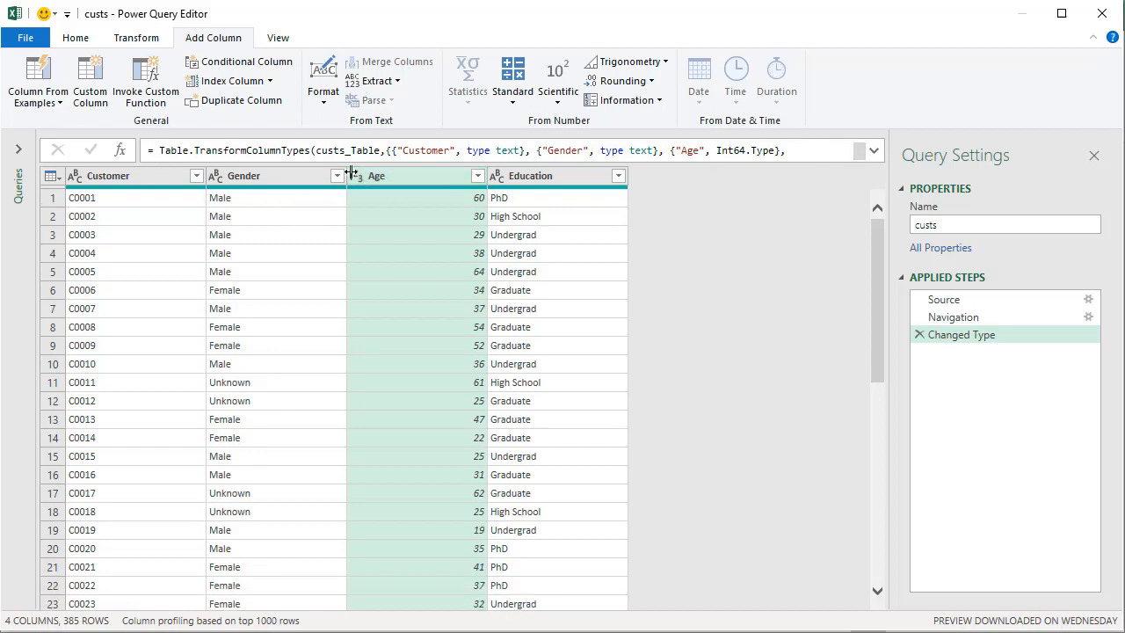
Start a new conditional column named "Age Grouping" in the custs query
click(241, 62)
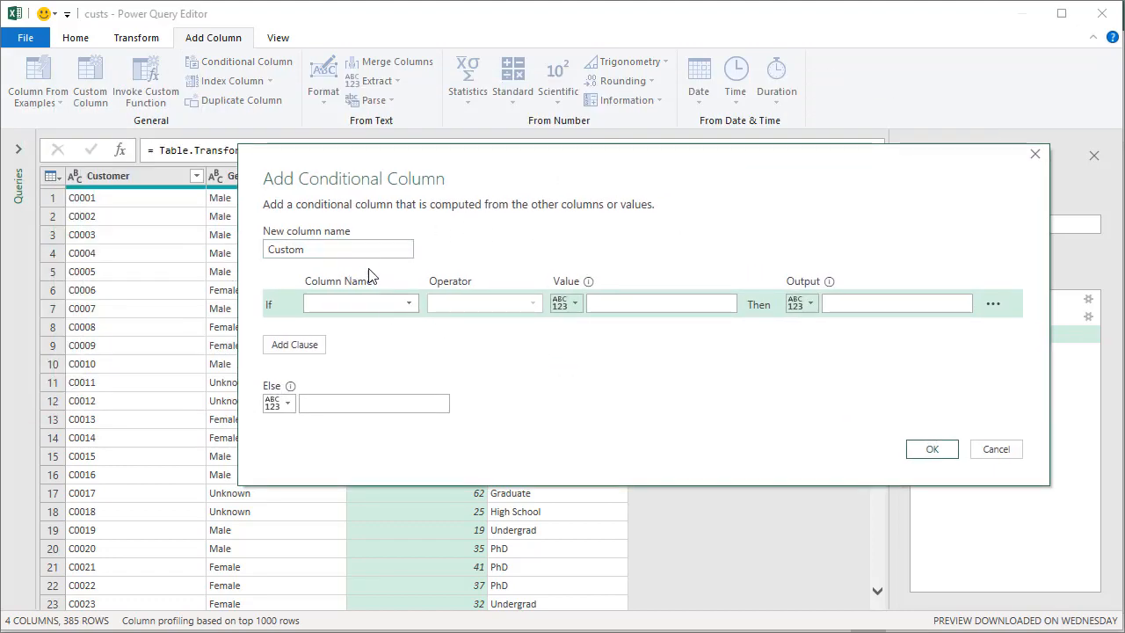
double_click(365, 256)
text(Age Grouping)
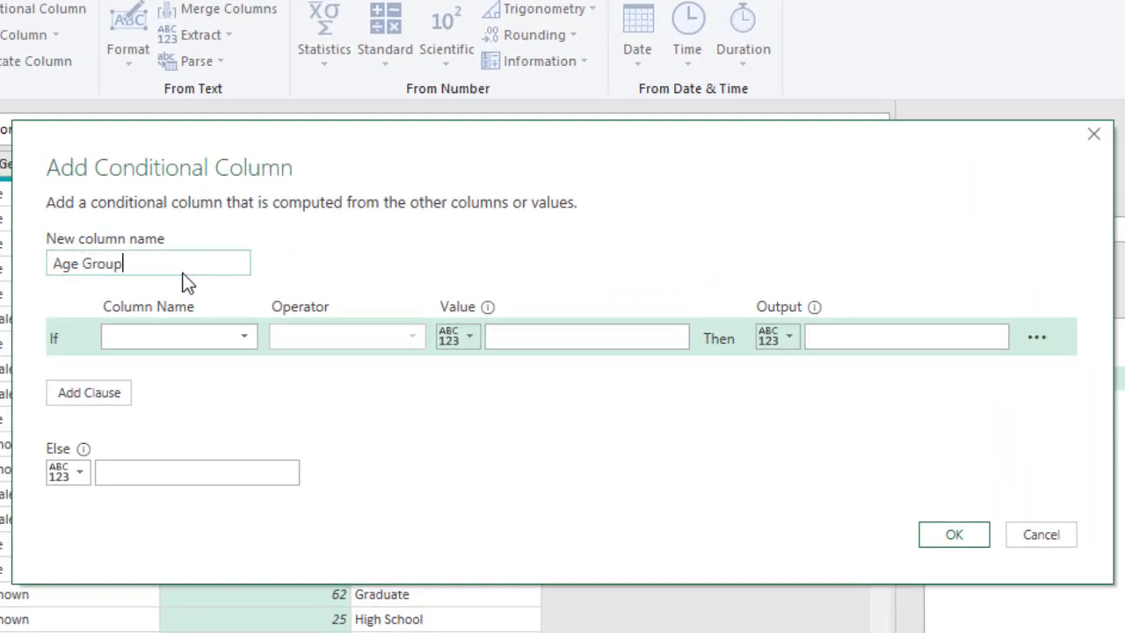
Set the first clause to output "Up to 25" when Age is less than 25
click(184, 338)
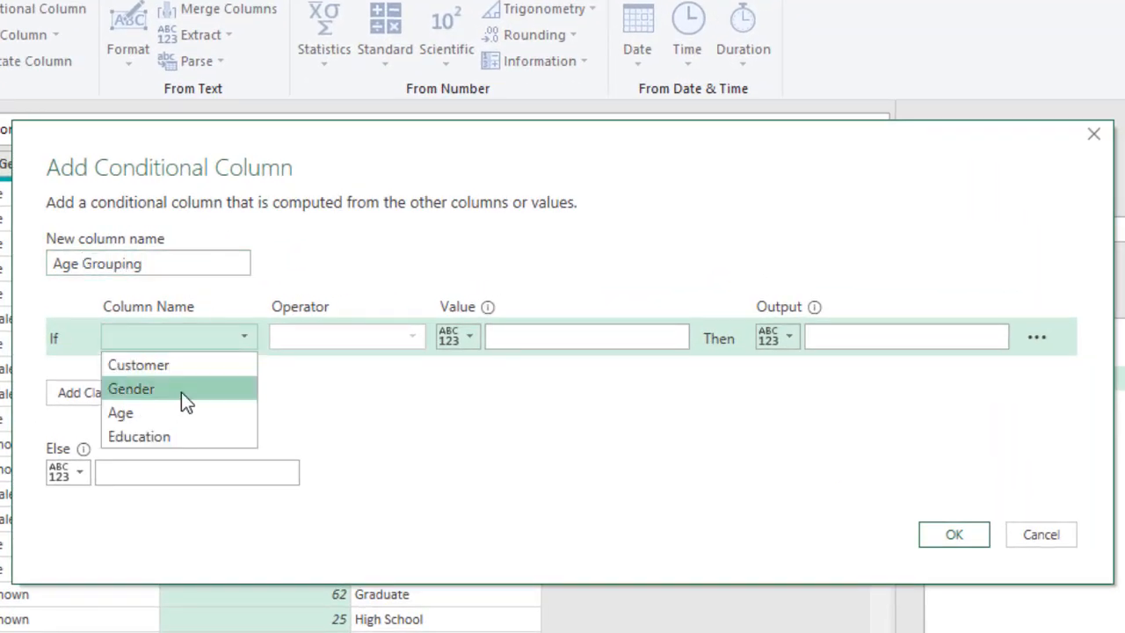
click(172, 416)
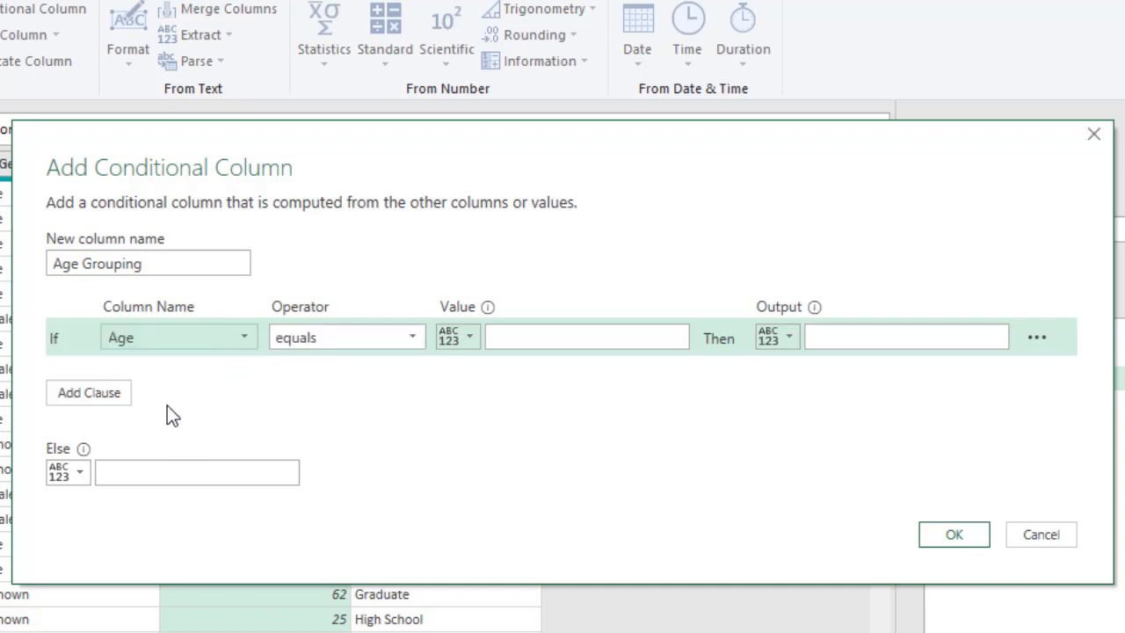
click(382, 341)
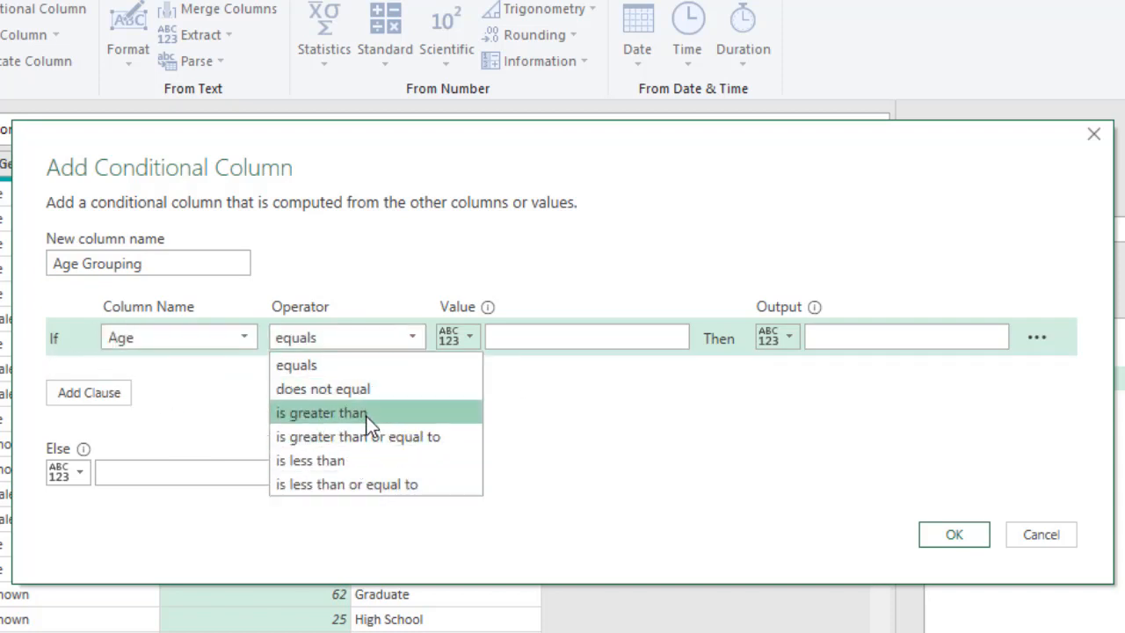
click(338, 461)
click(517, 337)
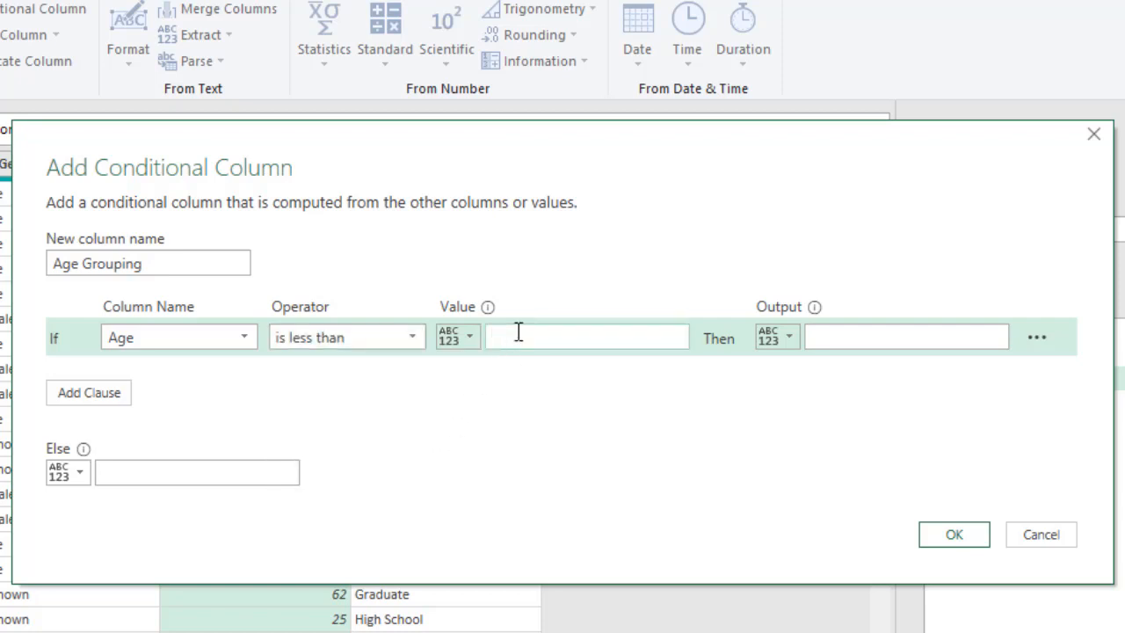
text(25)
click(858, 332)
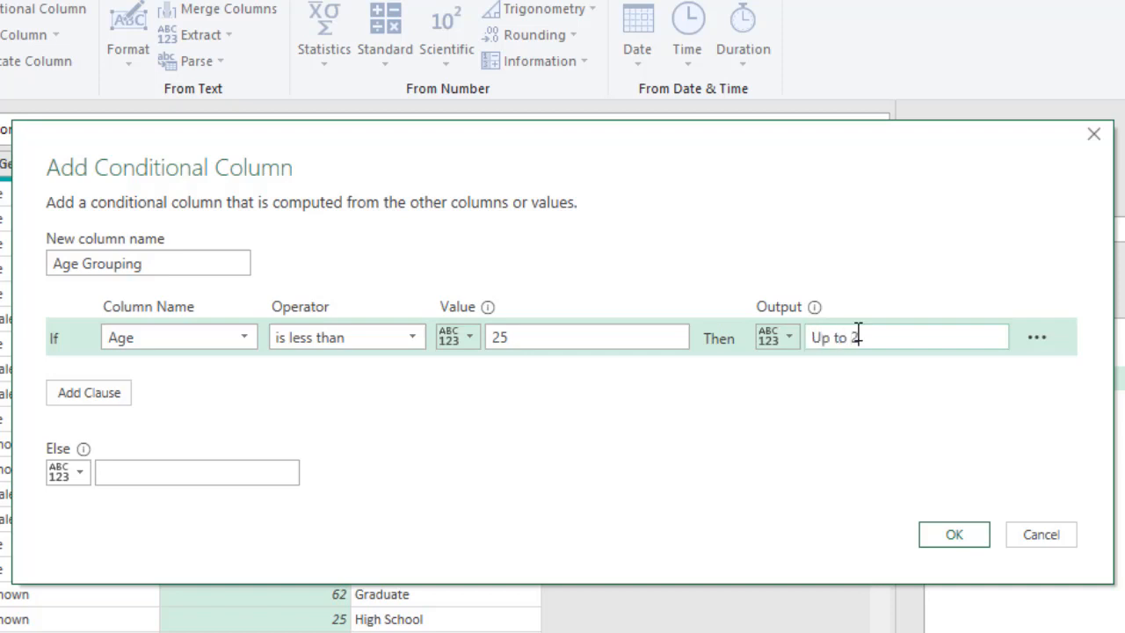
Add an else-if clause that tests Age with the "is less than" operator
click(125, 396)
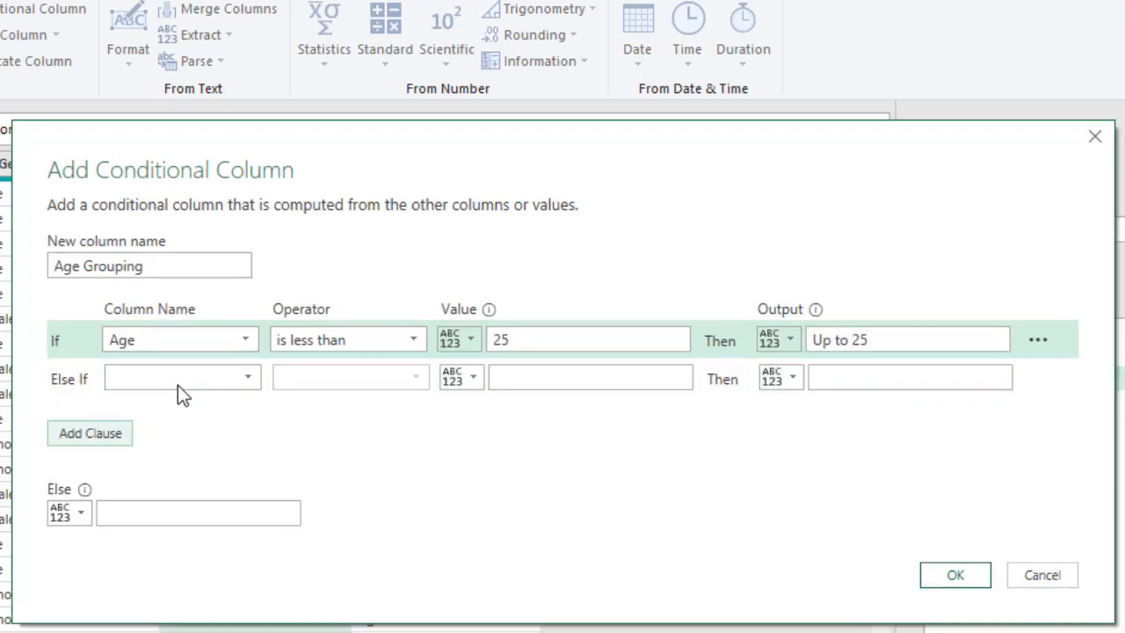
click(180, 379)
click(185, 452)
click(324, 381)
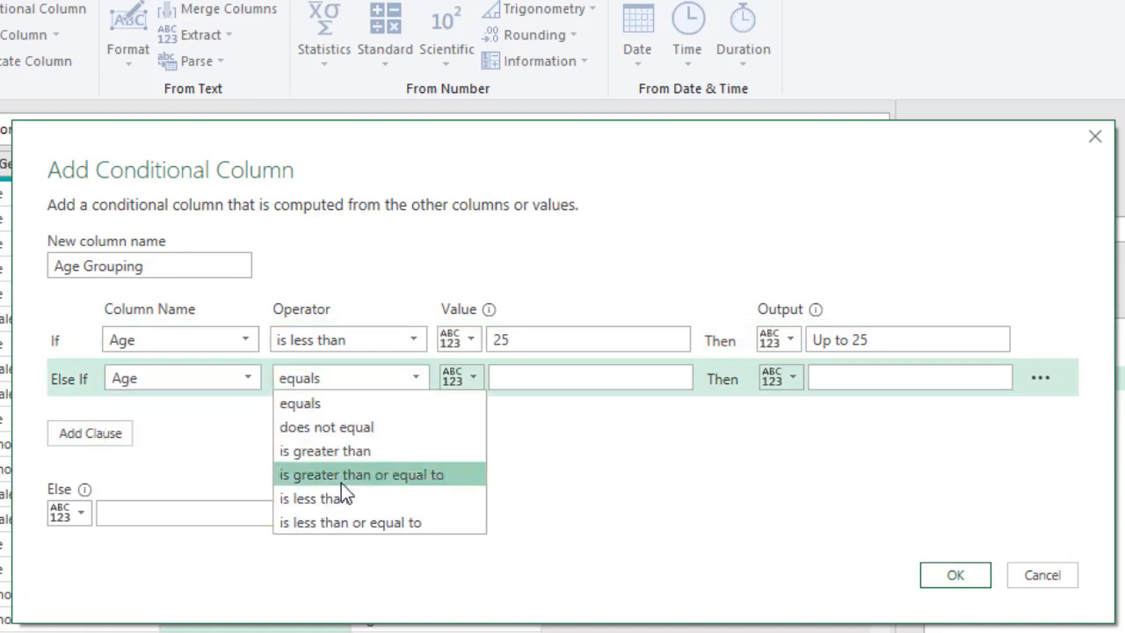
click(341, 503)
click(522, 384)
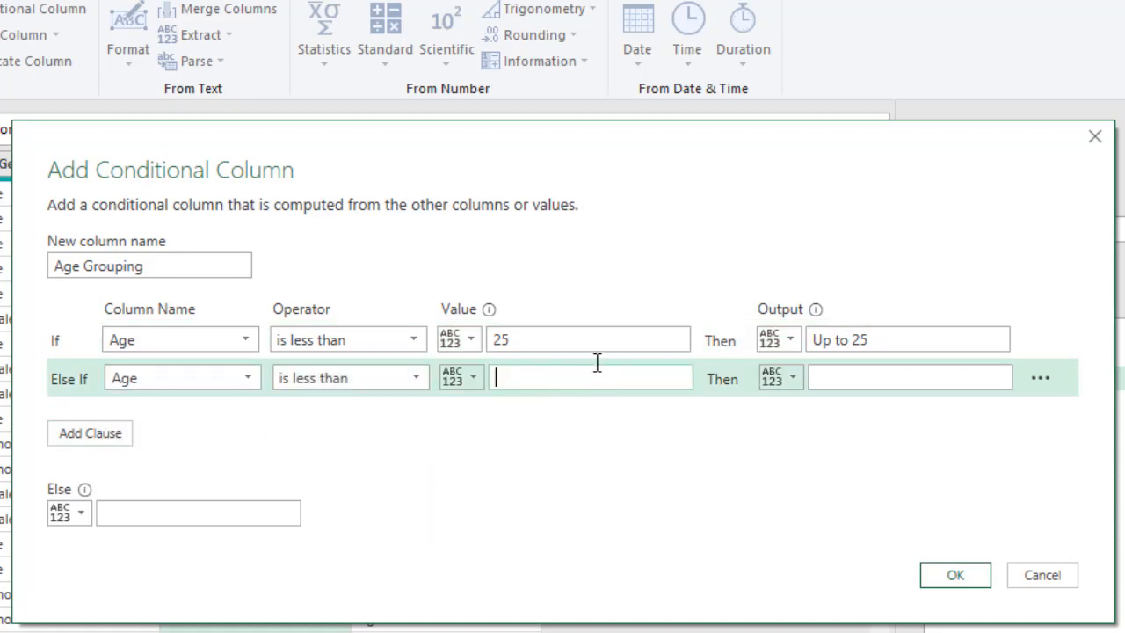
Change the first clause's operator to "is less than or equal to"
click(544, 341)
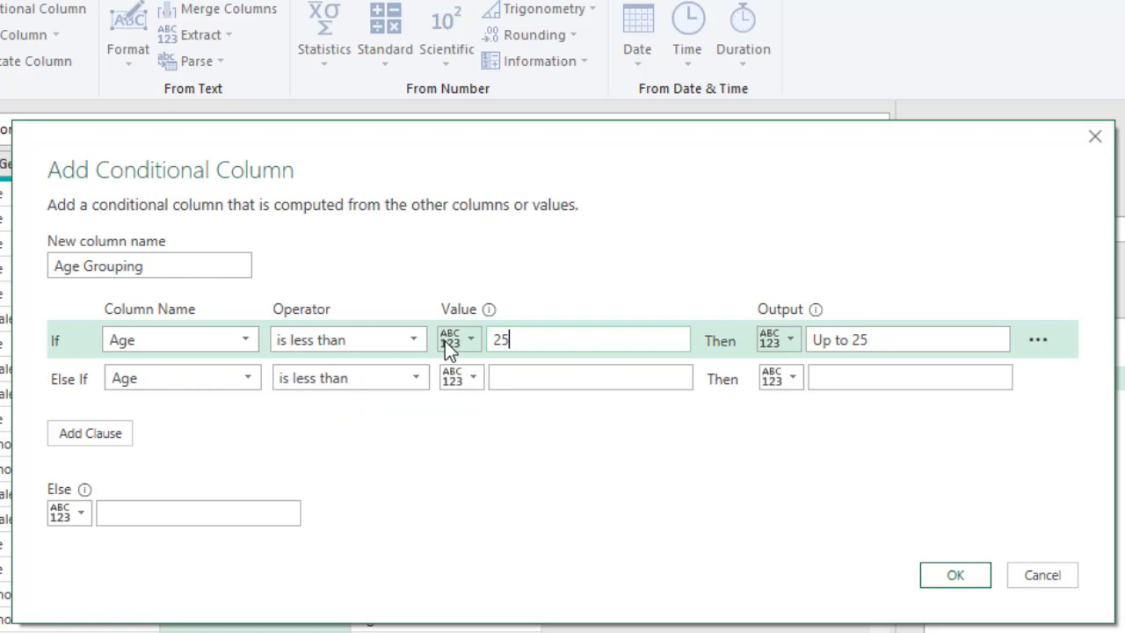
click(394, 348)
click(384, 484)
Complete the else-if clause to output "26 to 30" when Age is less than or equal to 30
click(355, 372)
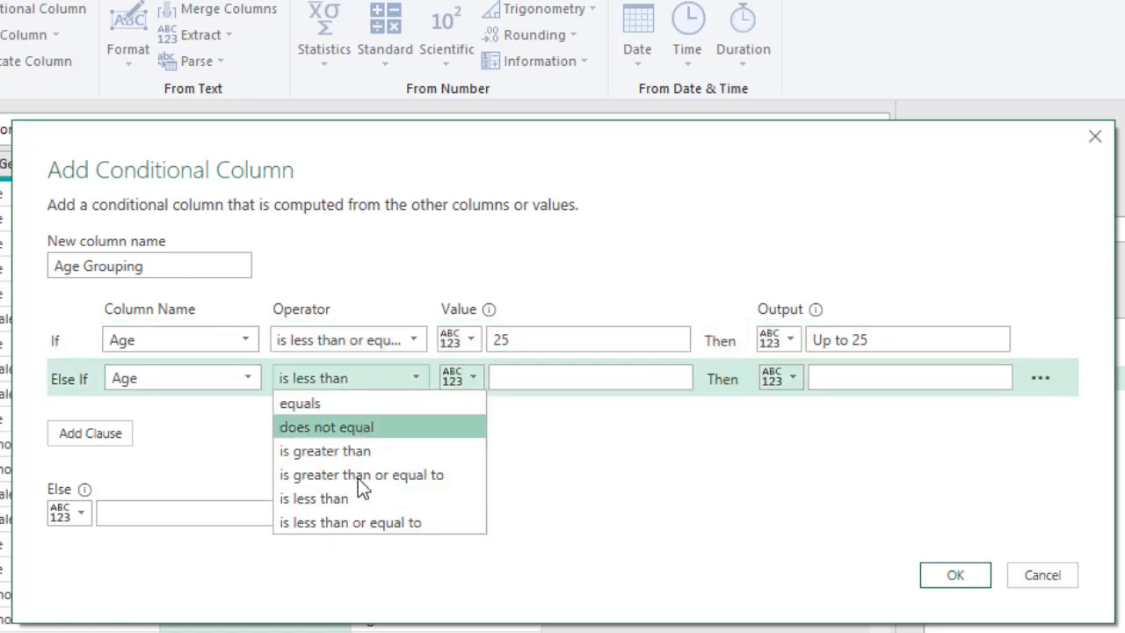
click(362, 523)
click(539, 376)
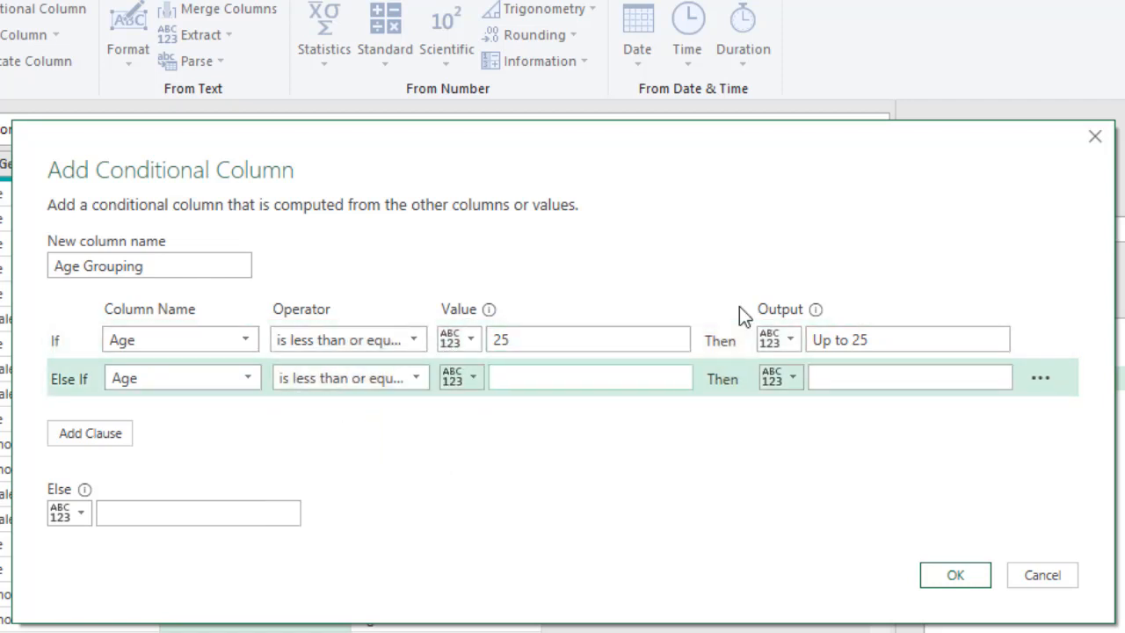
text(30)
key(Tab)
key(Tab)
text(2)
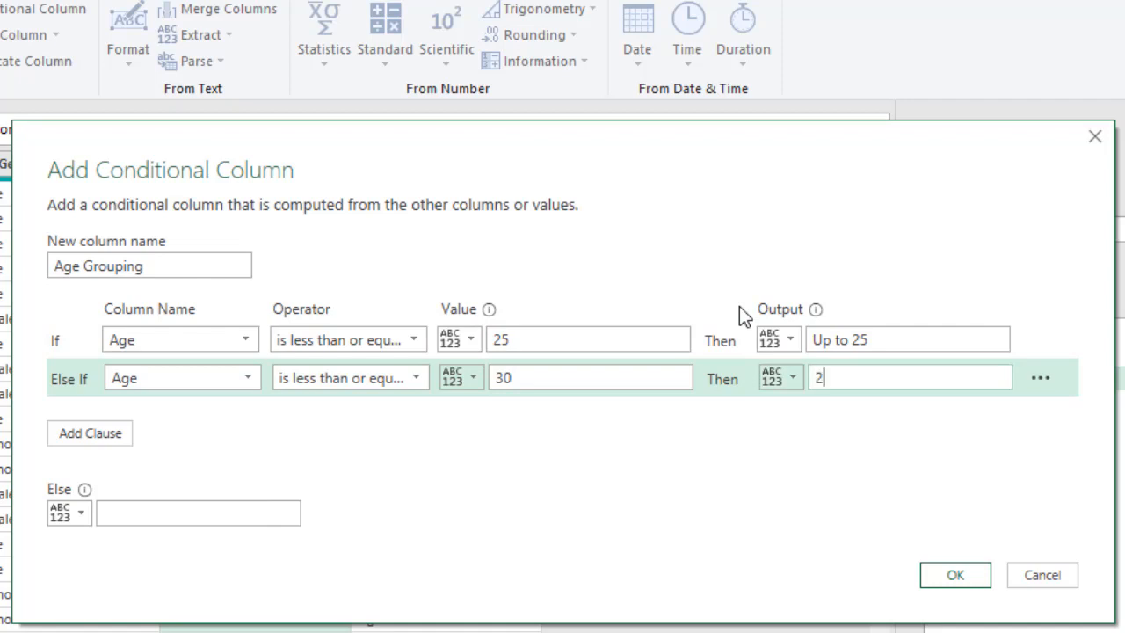
text(6 to 30)
Add an else-if clause that outputs "31 to 35" when Age is less than or equal to 35
click(83, 434)
click(183, 416)
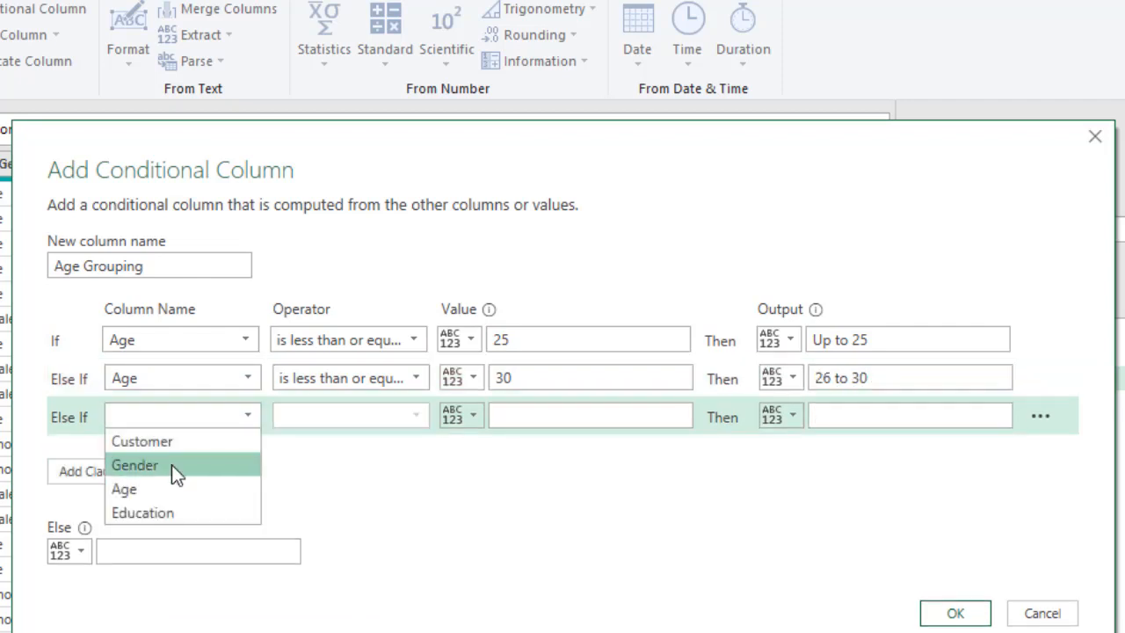
click(168, 488)
click(337, 418)
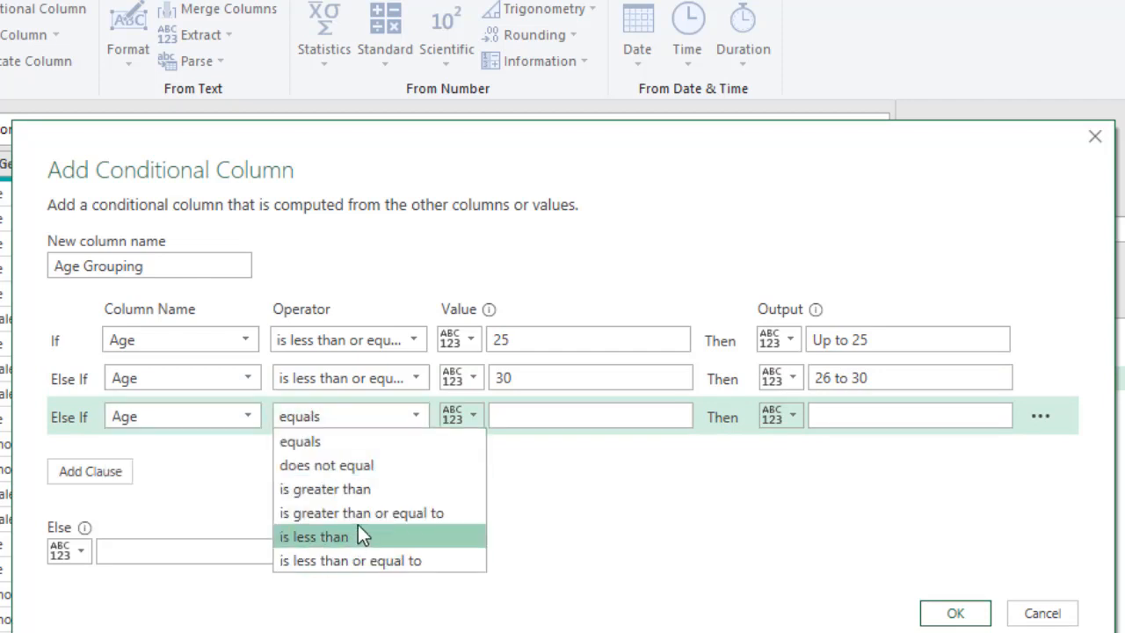
click(359, 560)
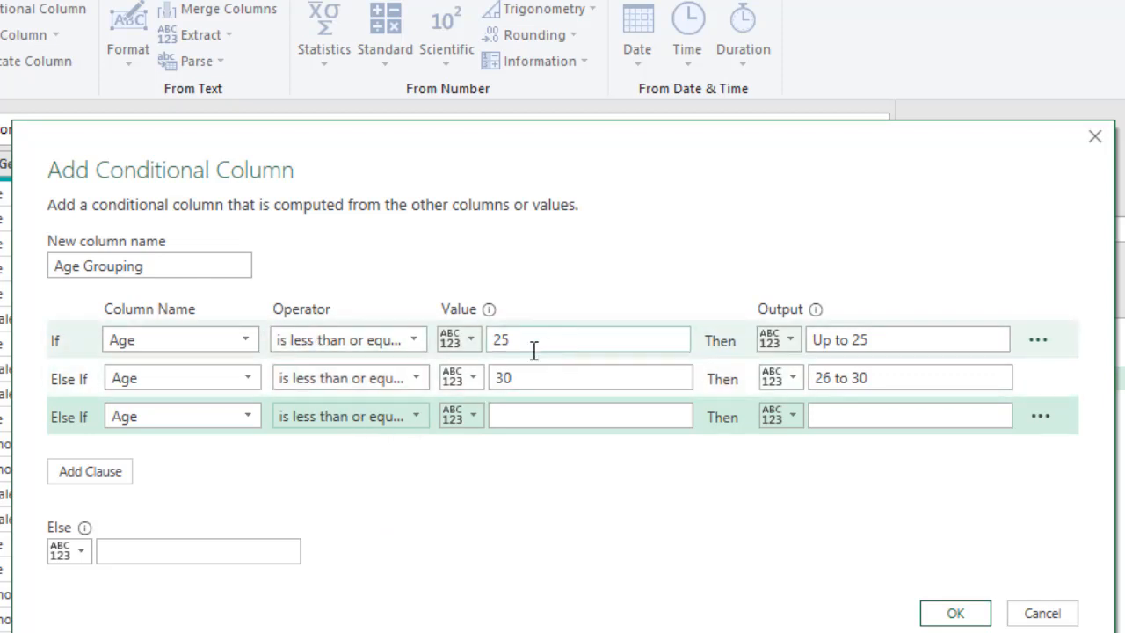
click(513, 412)
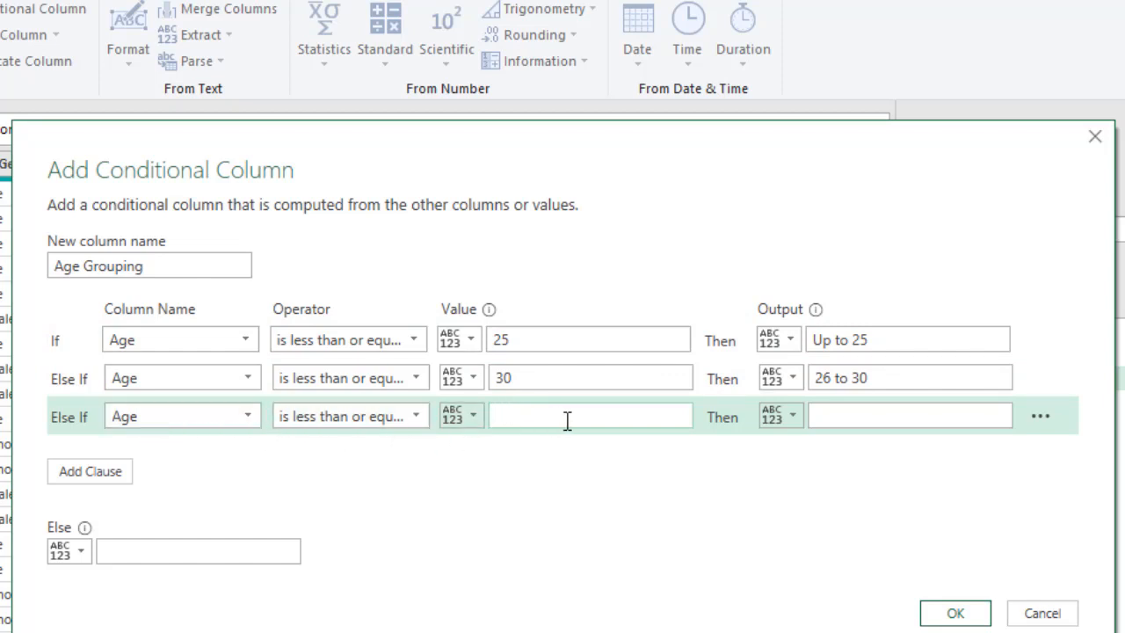
key(Tab)
key(Tab)
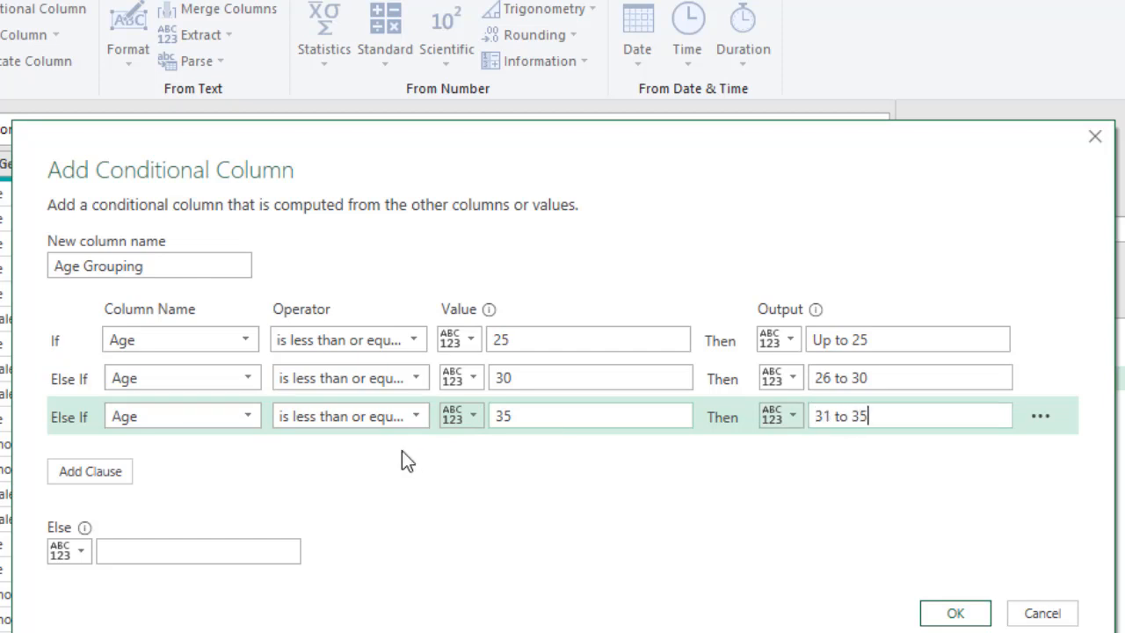
Add an else-if clause that outputs "36 to 45" when Age is less than or equal to 45
click(78, 470)
click(156, 452)
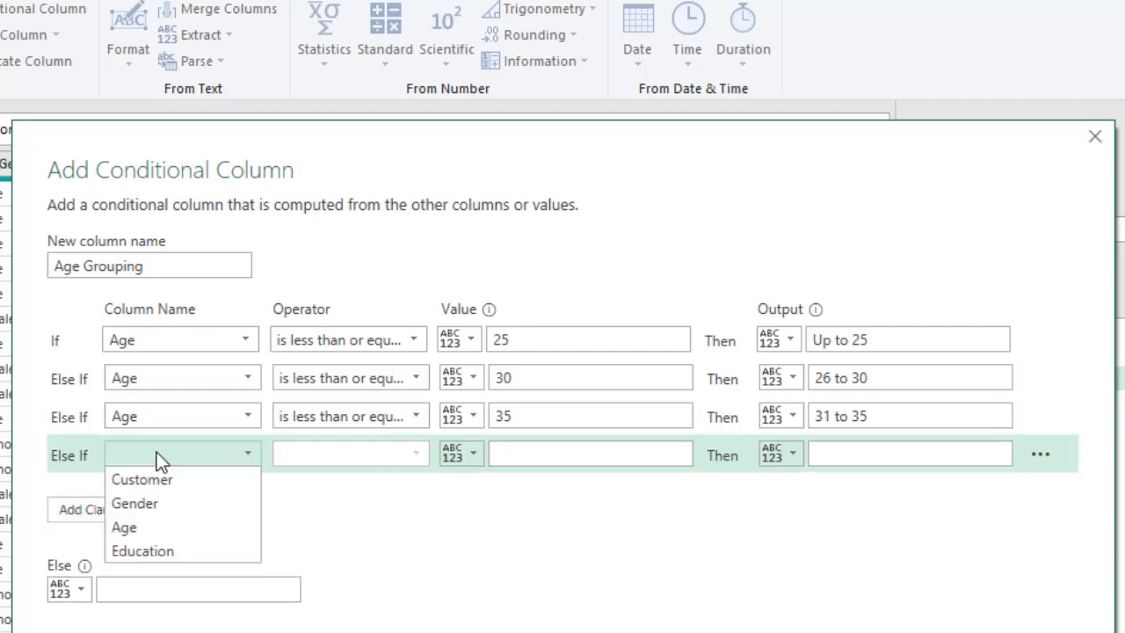
click(139, 526)
click(311, 455)
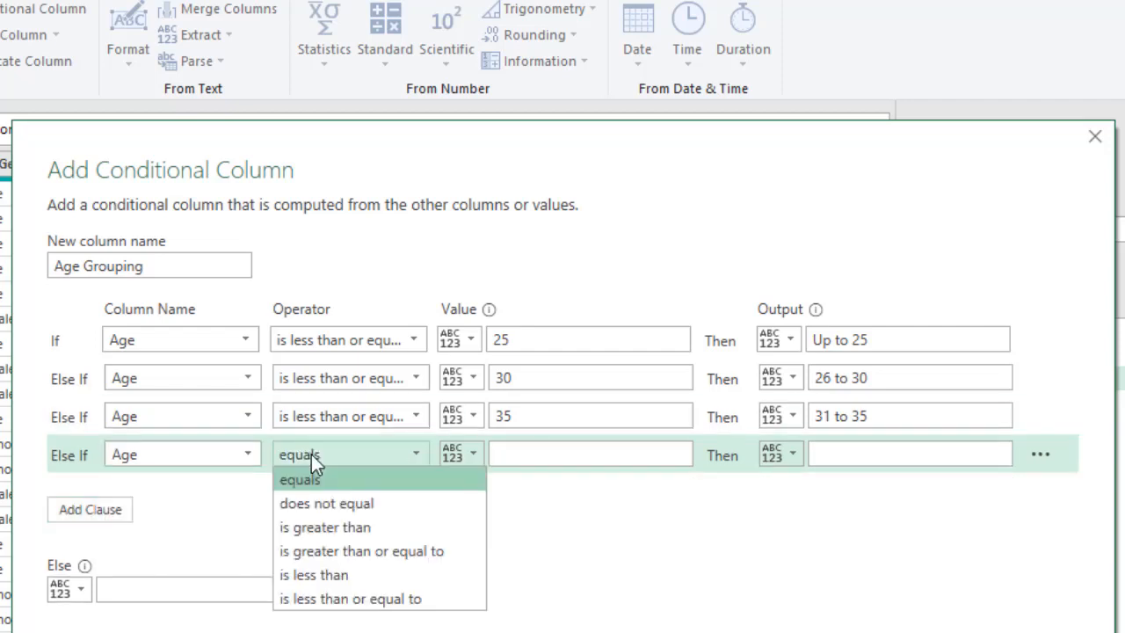
click(357, 598)
click(519, 455)
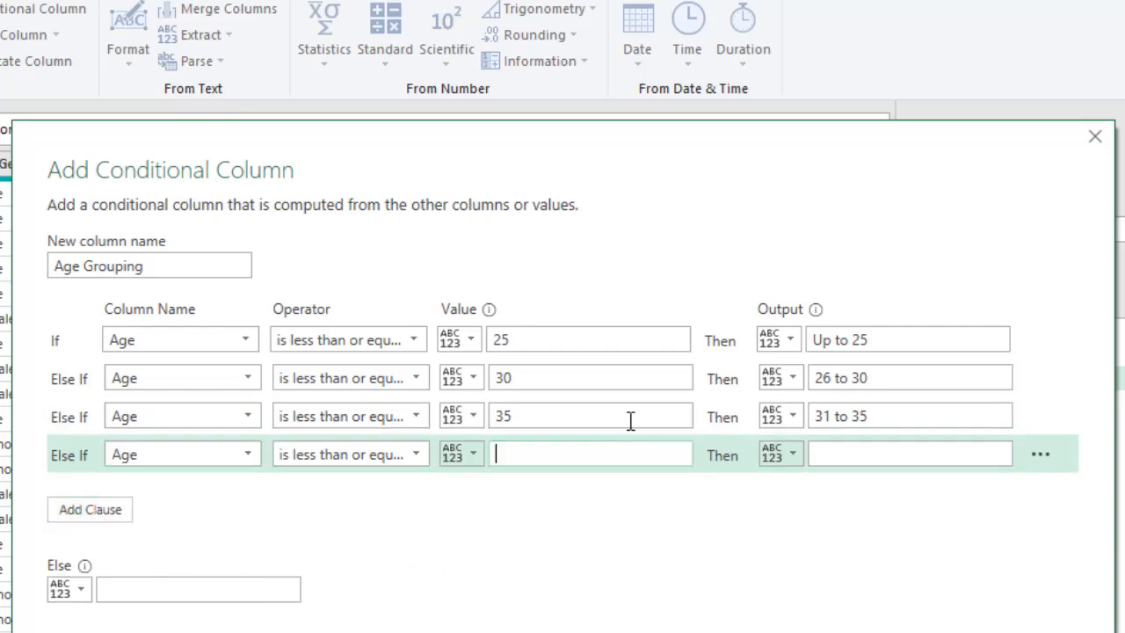
key(Tab)
key(Tab)
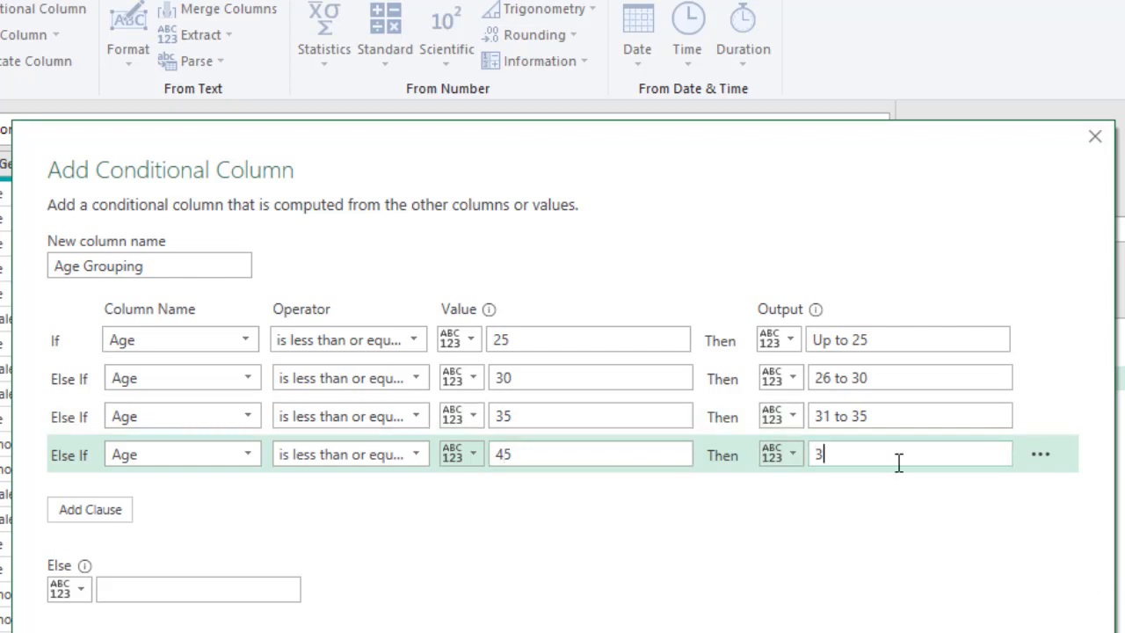
text(36 to 456)
Set the else output to "More than 45" and create the Age Grouping conditional column
click(211, 589)
text(More )
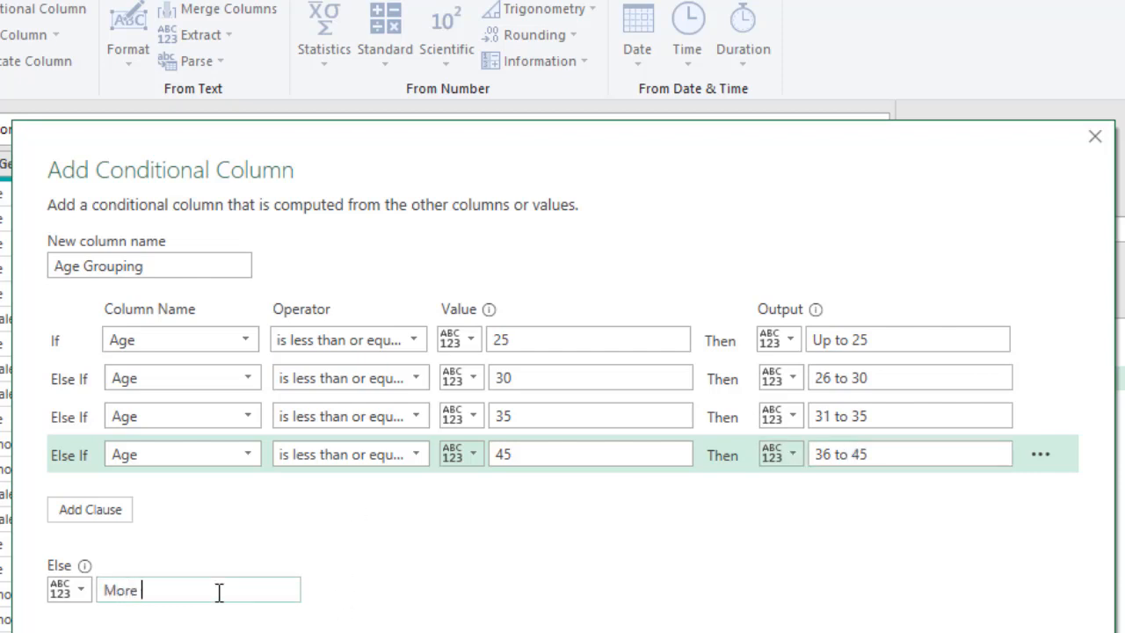
text(than 45)
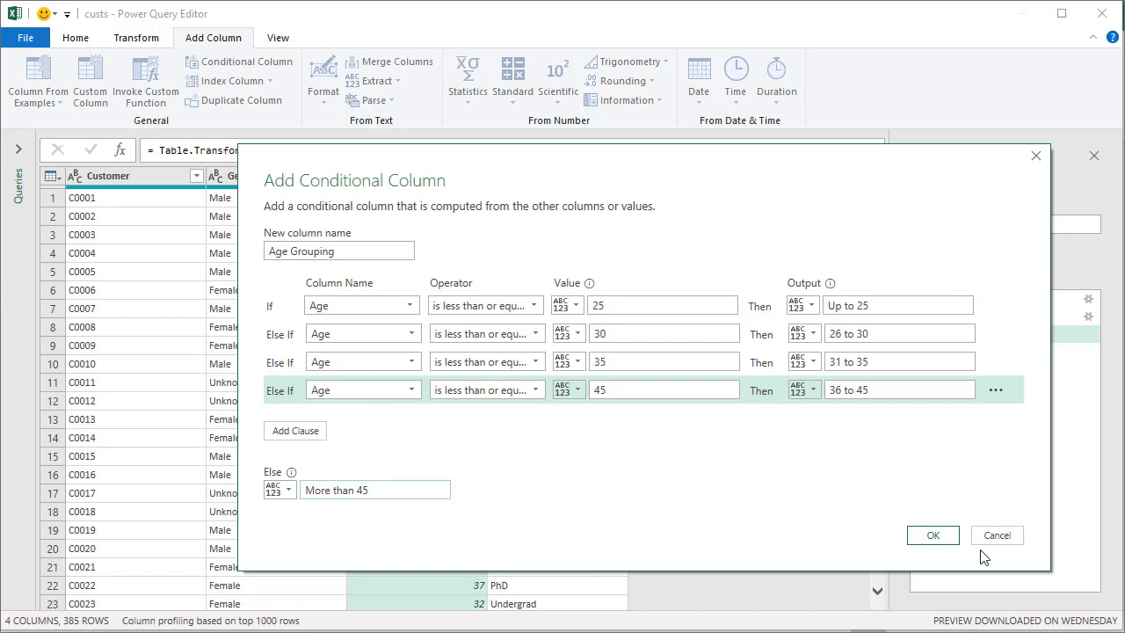
click(934, 534)
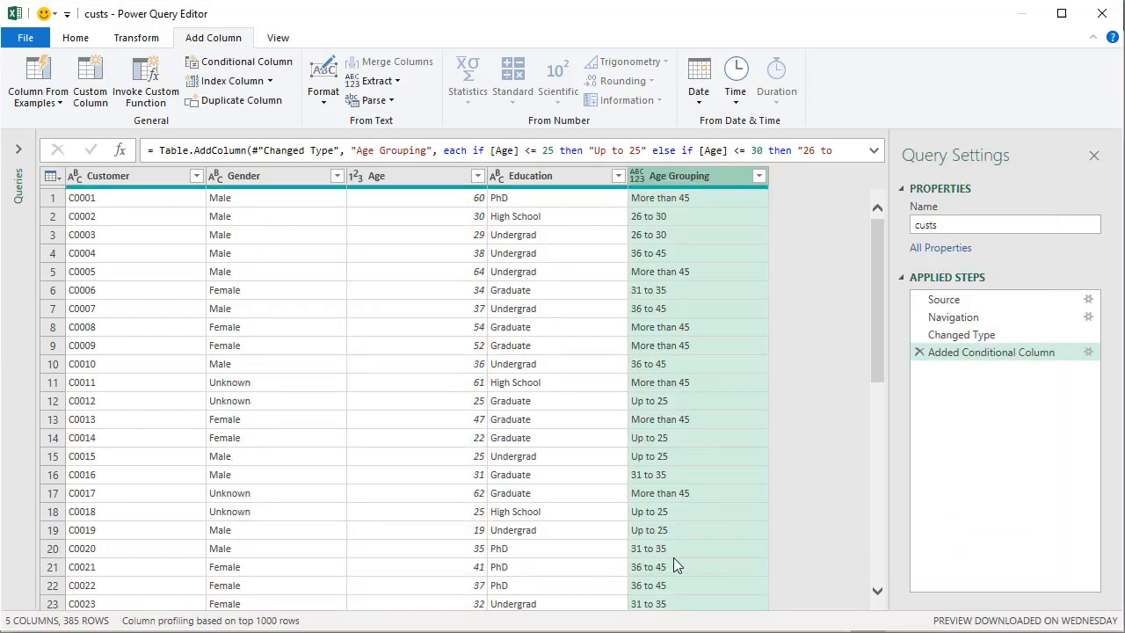
Load the updated custs query into the workbook and replace Age with Age Grouping in the call-count pivot table's rows
click(76, 37)
click(17, 84)
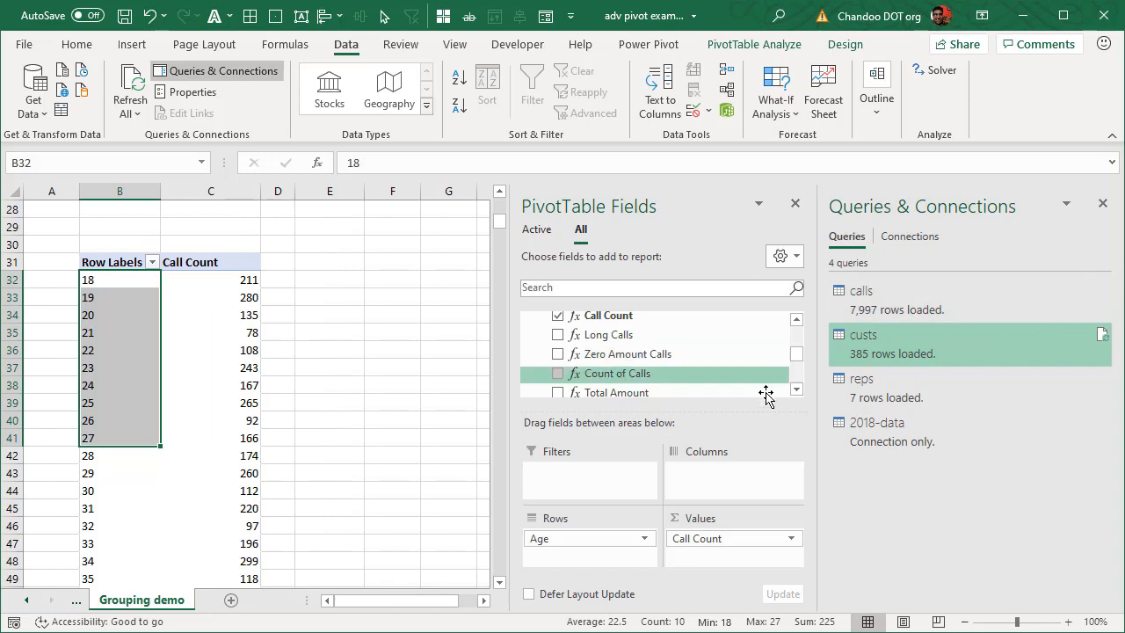
drag(795, 355, 795, 336)
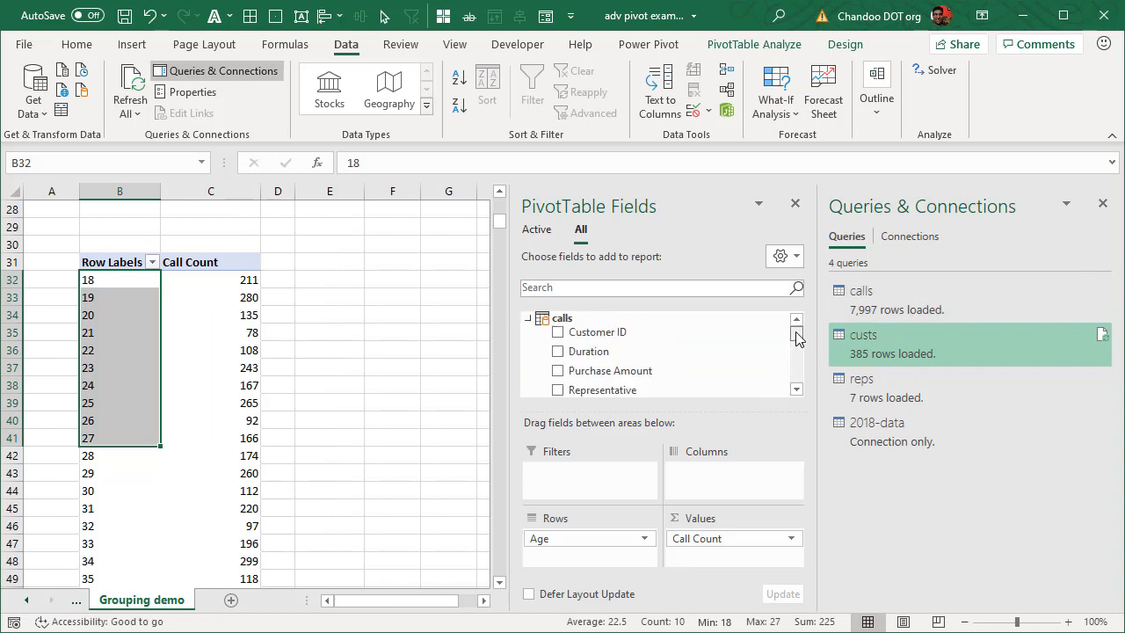
click(531, 319)
scroll(600, 364, down, 1)
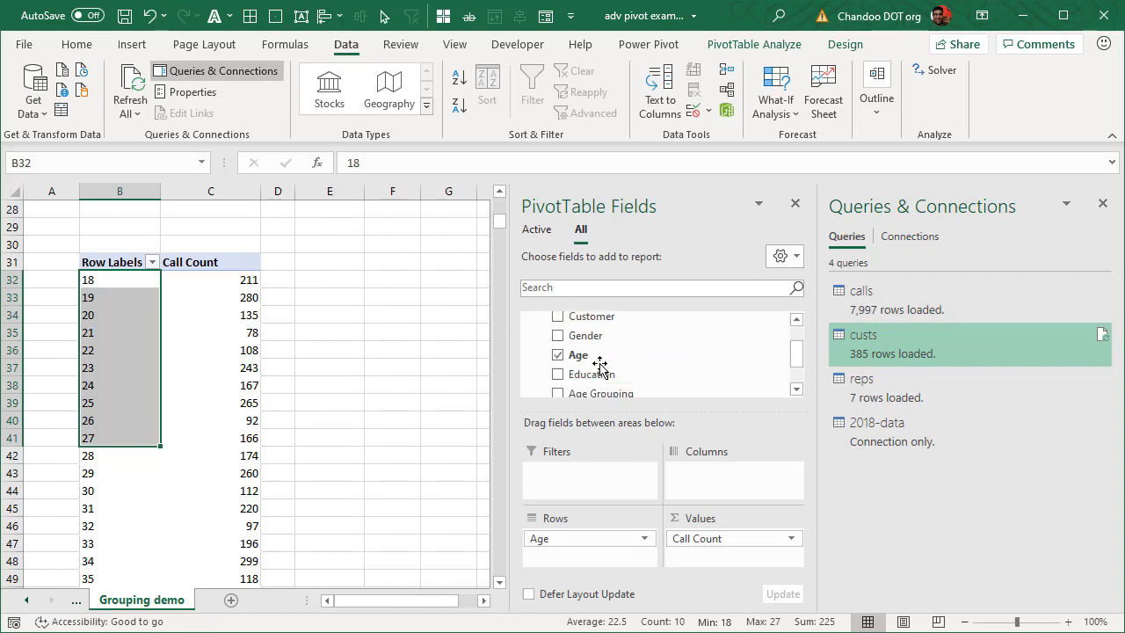
drag(595, 539, 570, 540)
click(269, 436)
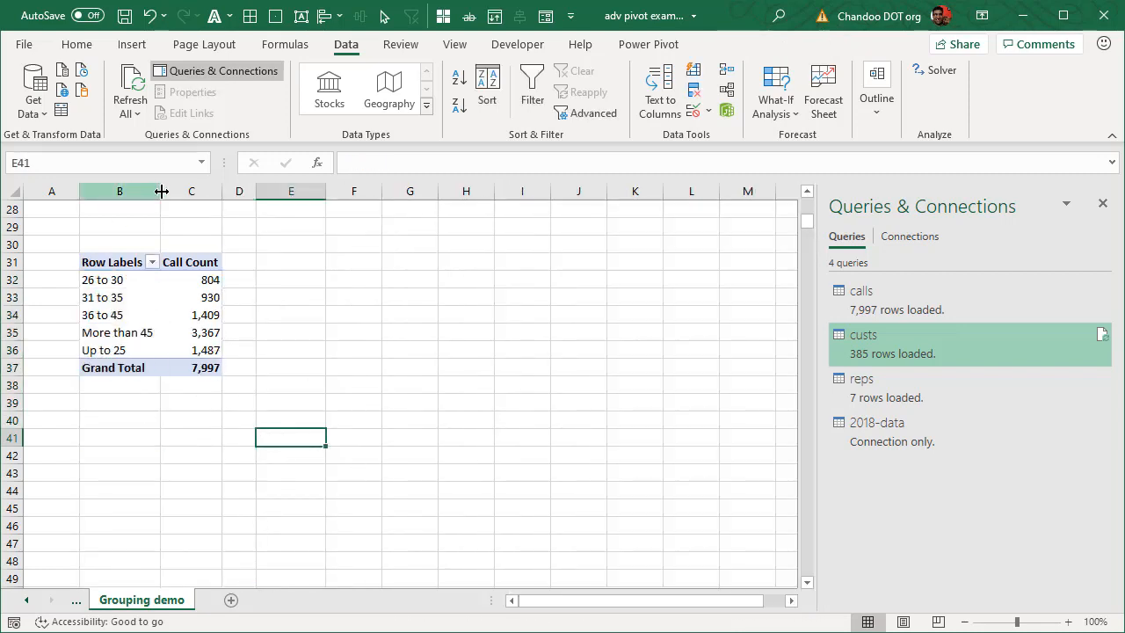
Widen column B, which holds the pivot table's age-group labels, and highlight the call counts beside them
drag(160, 191, 207, 192)
drag(267, 288, 256, 350)
click(418, 345)
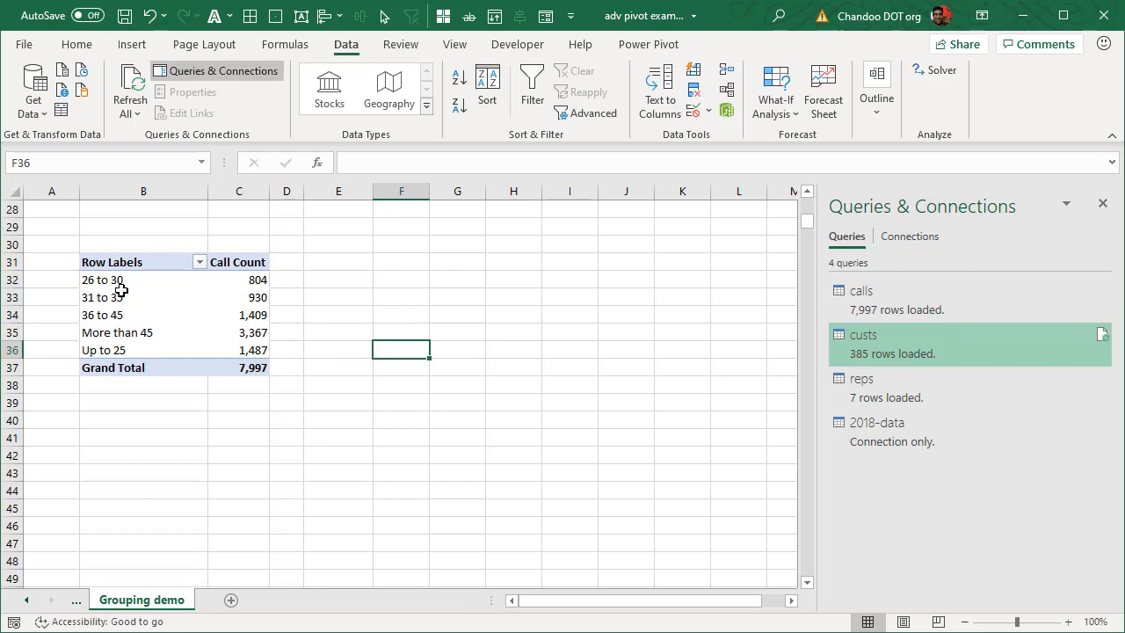
Move the "Up to 25" label above "26 to 30" so the age groups follow ascending order
click(116, 350)
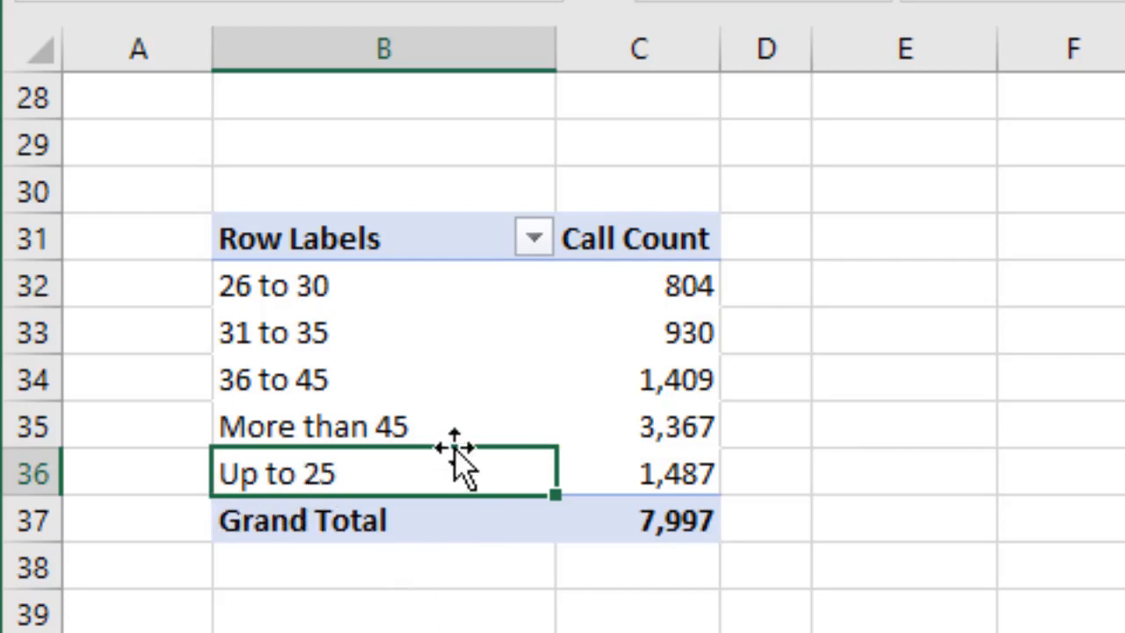
drag(456, 450, 460, 257)
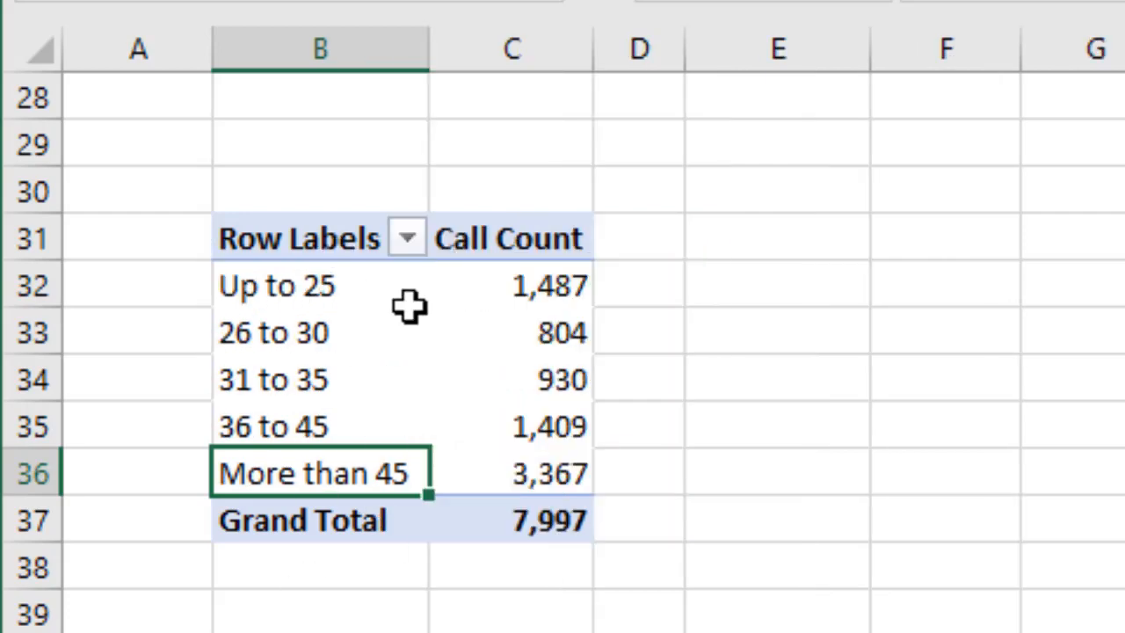
drag(342, 284, 364, 459)
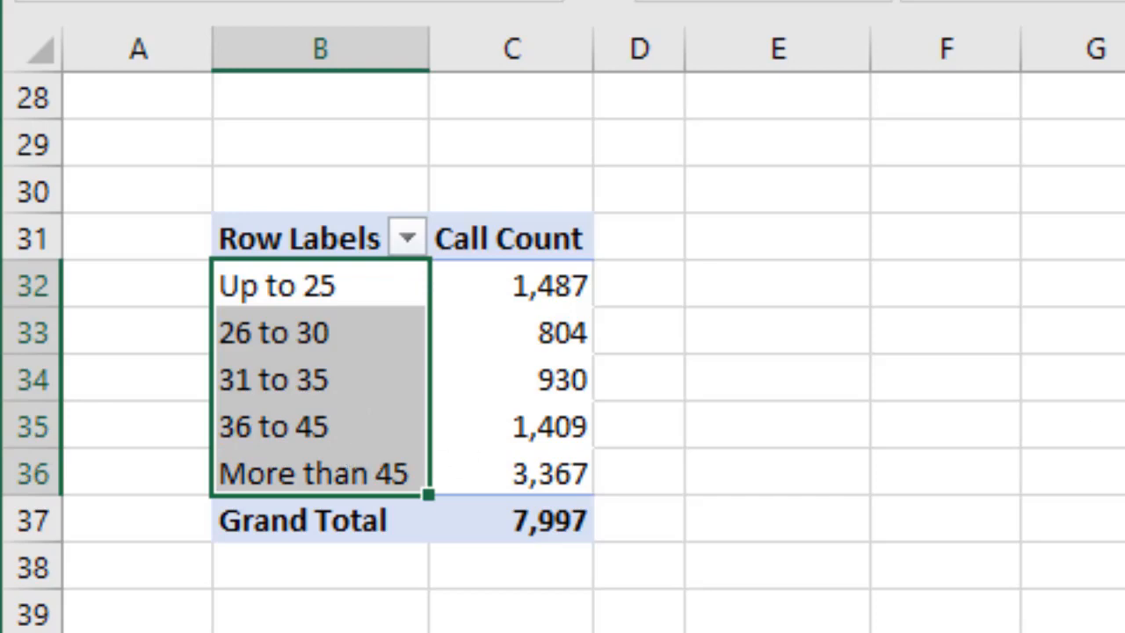
click(314, 631)
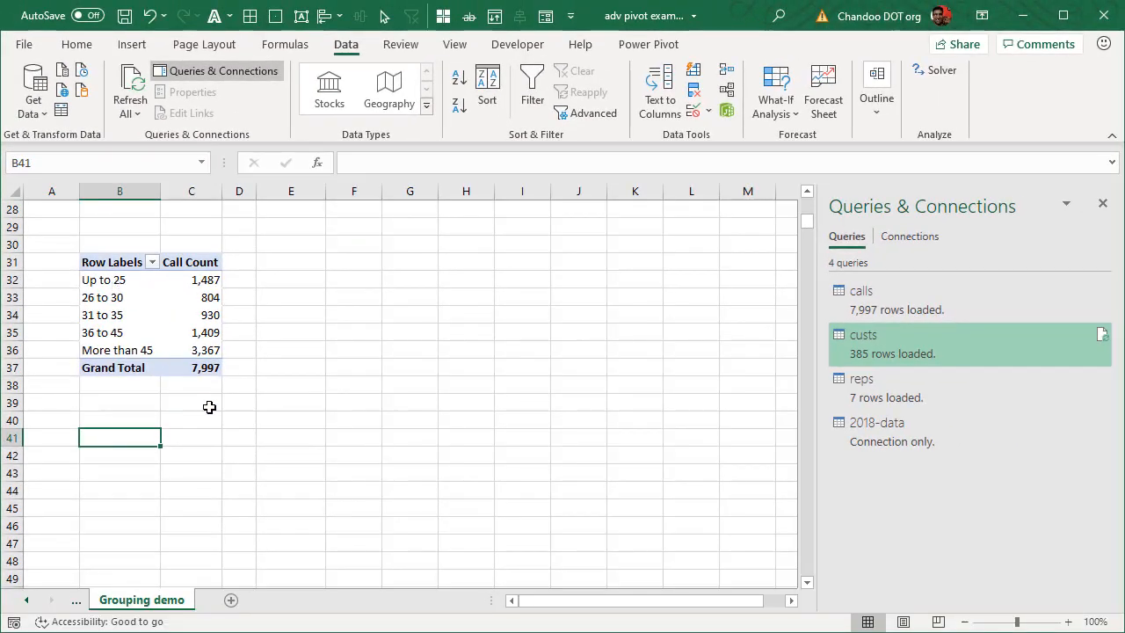
Move April above January in the row labels of the monthly call-count pivot table
scroll(210, 407, up, 9)
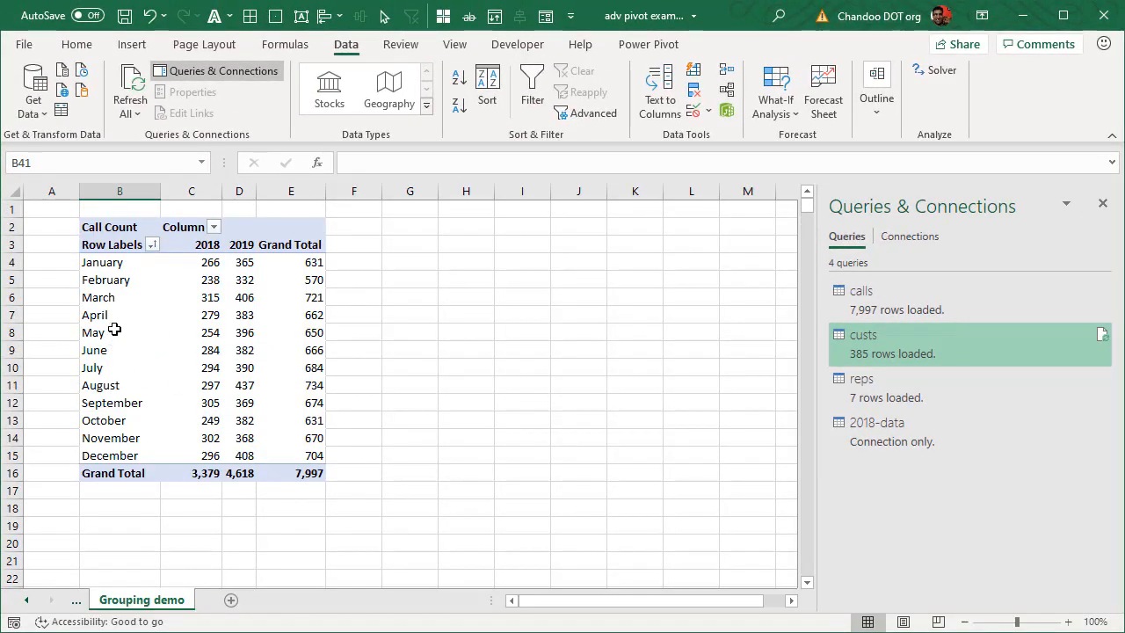
click(117, 313)
drag(140, 324, 137, 263)
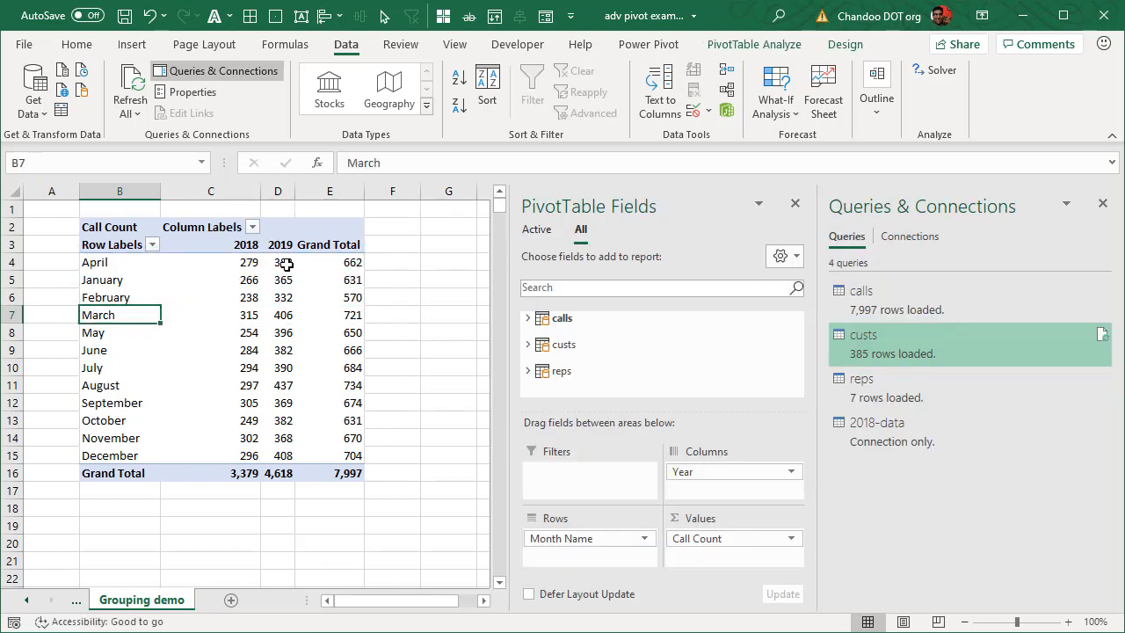
Sort the monthly pivot table's Month Name row labels from A to Z to restore calendar order
click(152, 245)
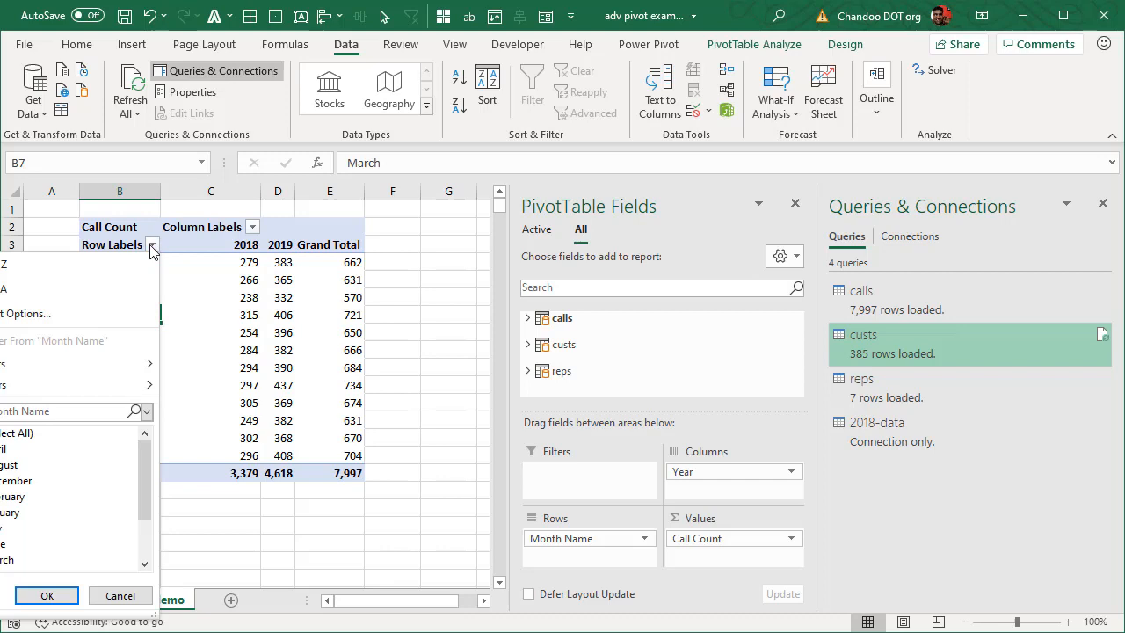
click(110, 265)
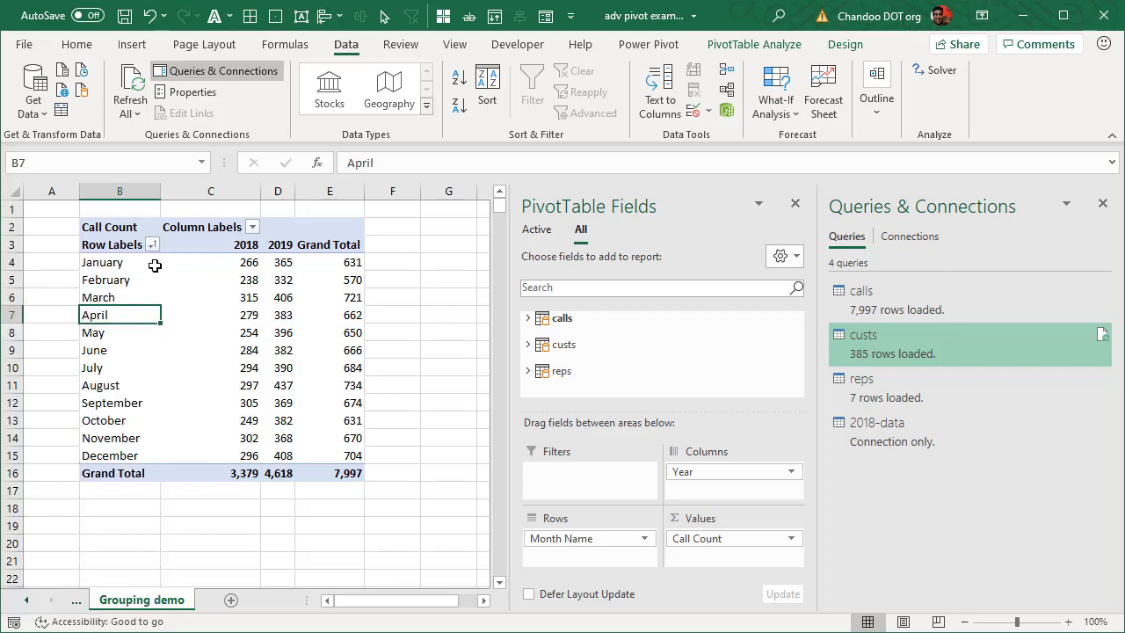
click(217, 561)
scroll(216, 561, down, 7)
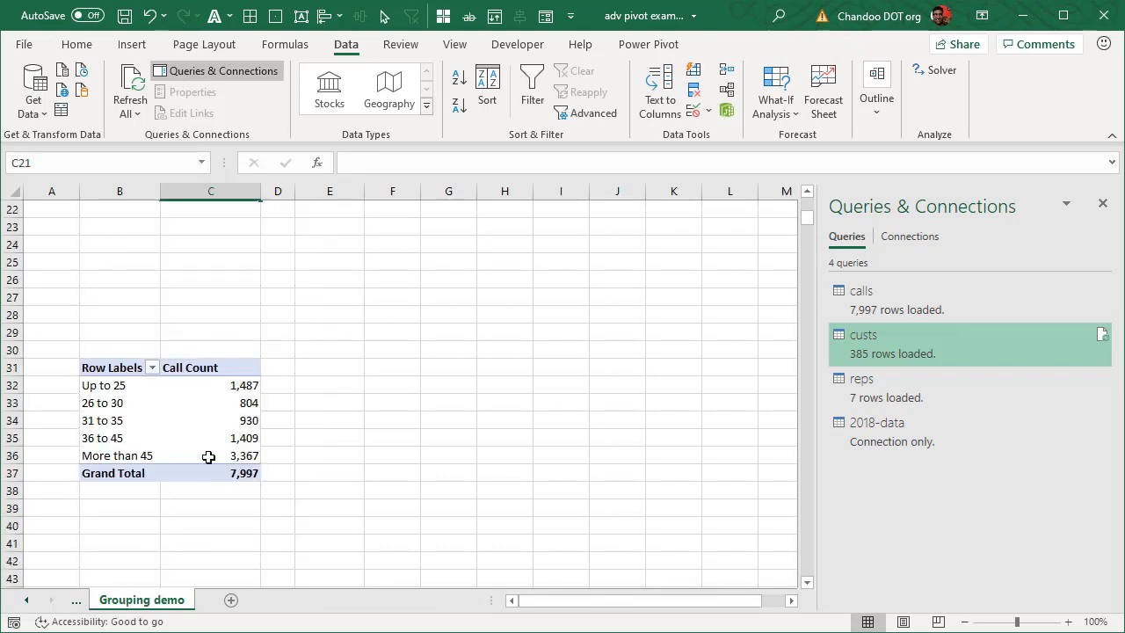